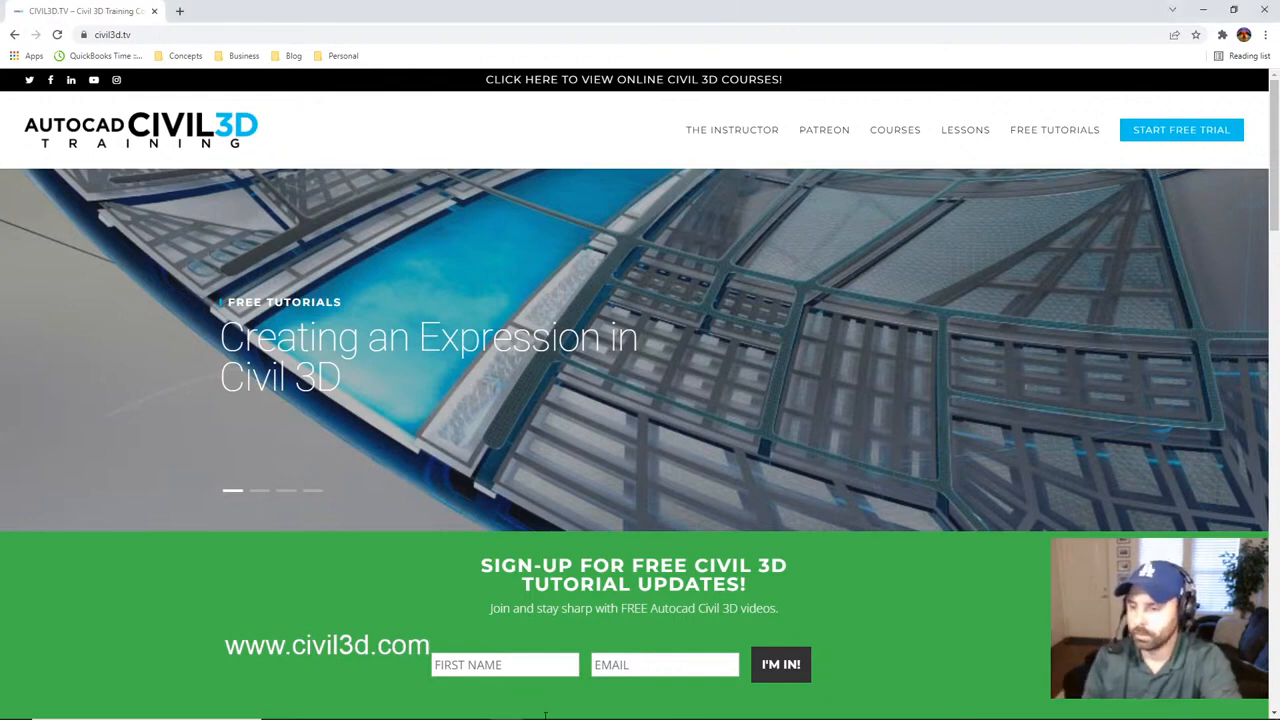
Step: Look over the civil3d.tv home page and the free tutorial on controlling label appearance using layers
mouse_move(546, 717)
mouse_move(677, 711)
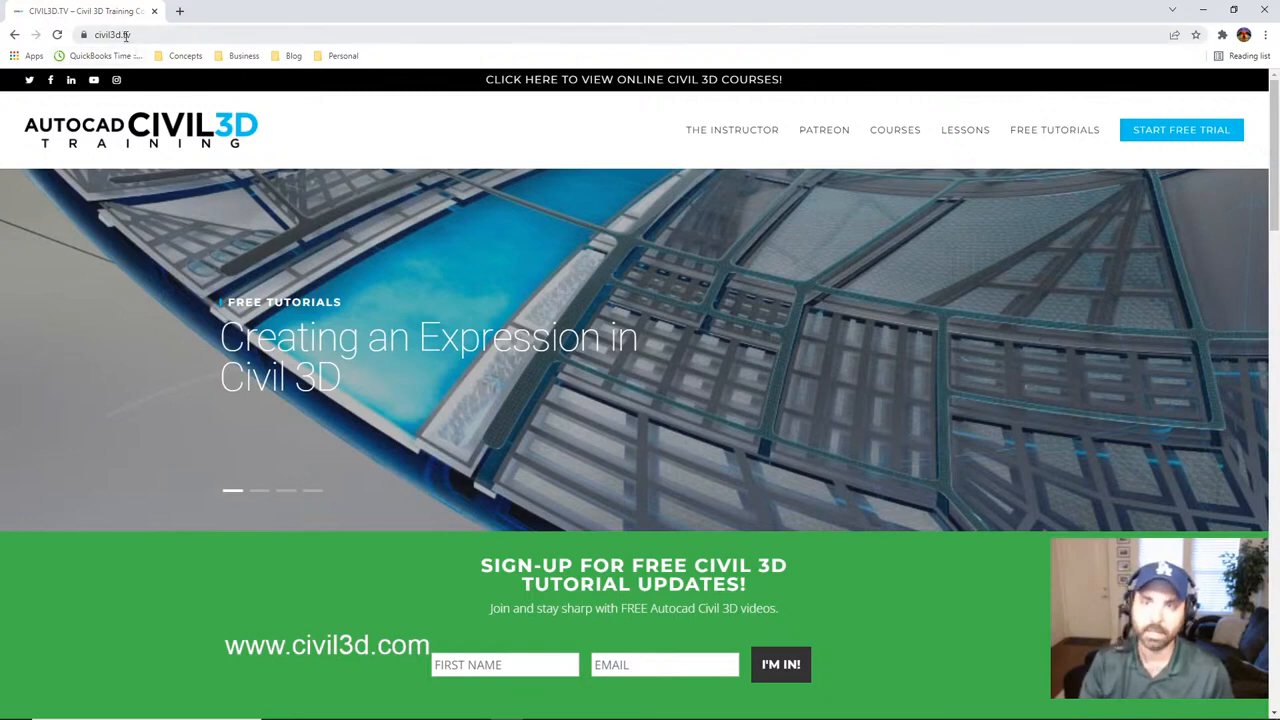
scroll(940, 455, "down", 2)
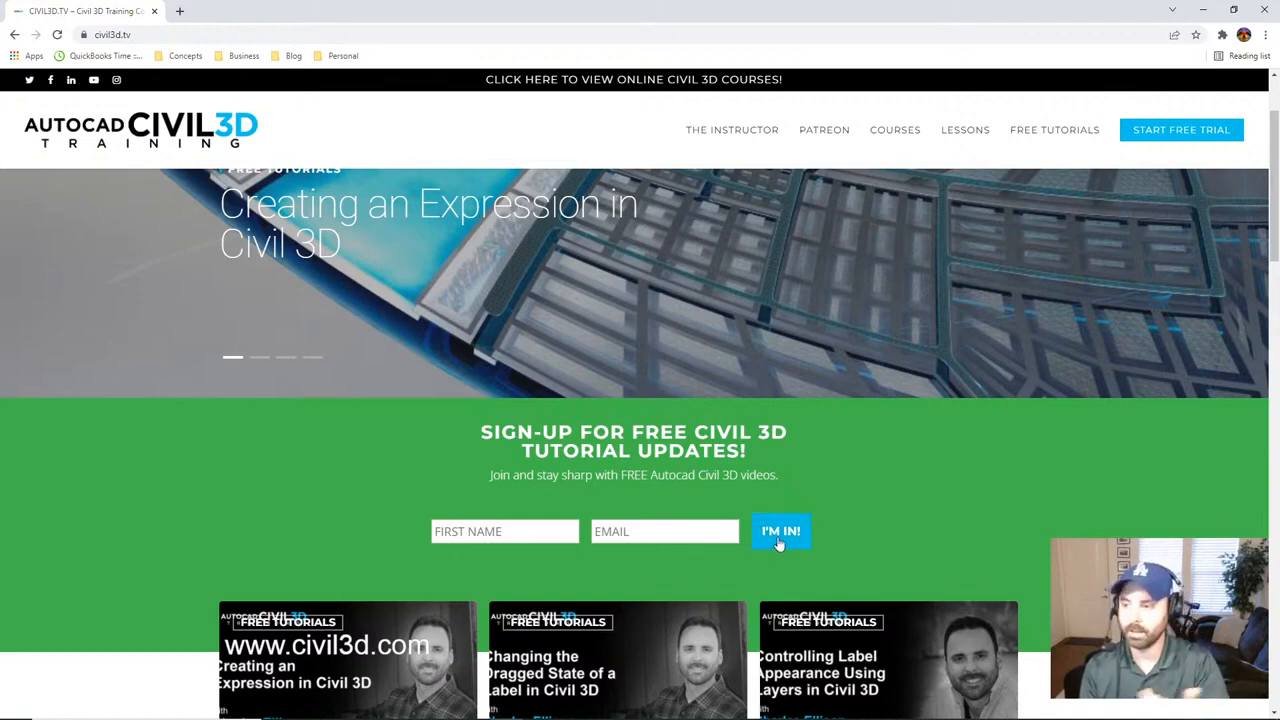
scroll(1176, 457, "down", 5)
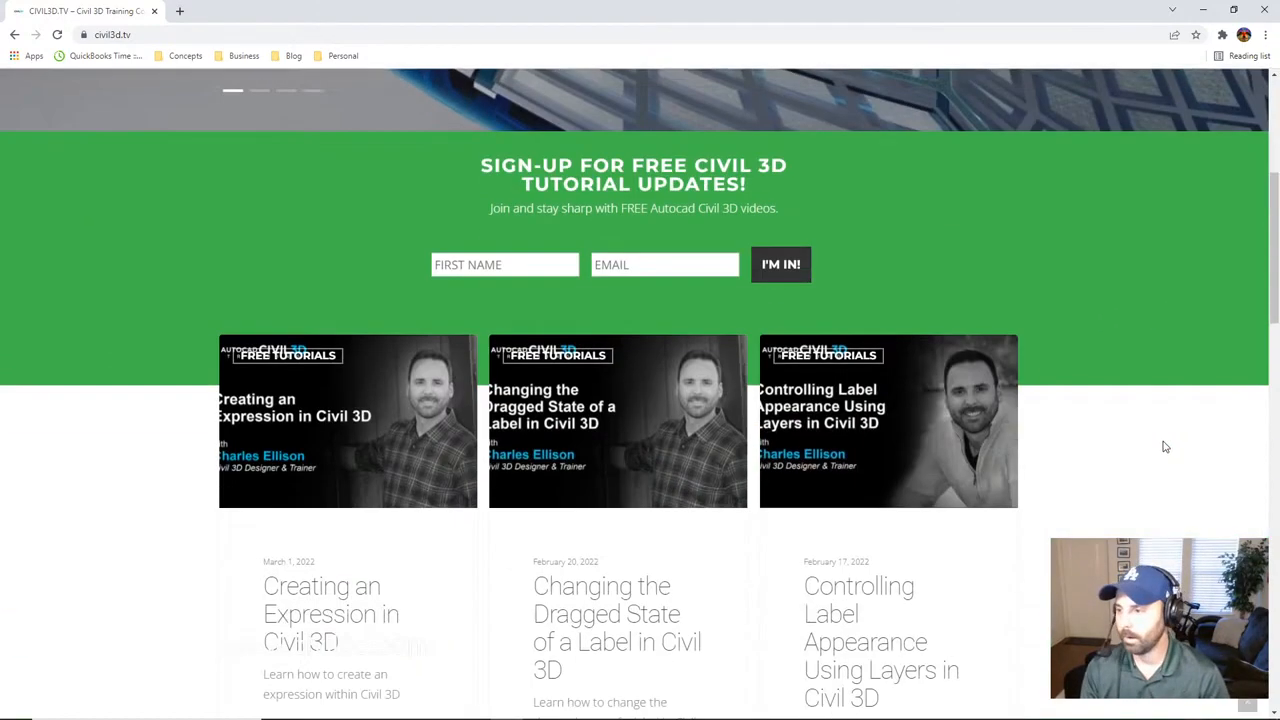
scroll(1163, 449, "up", 3)
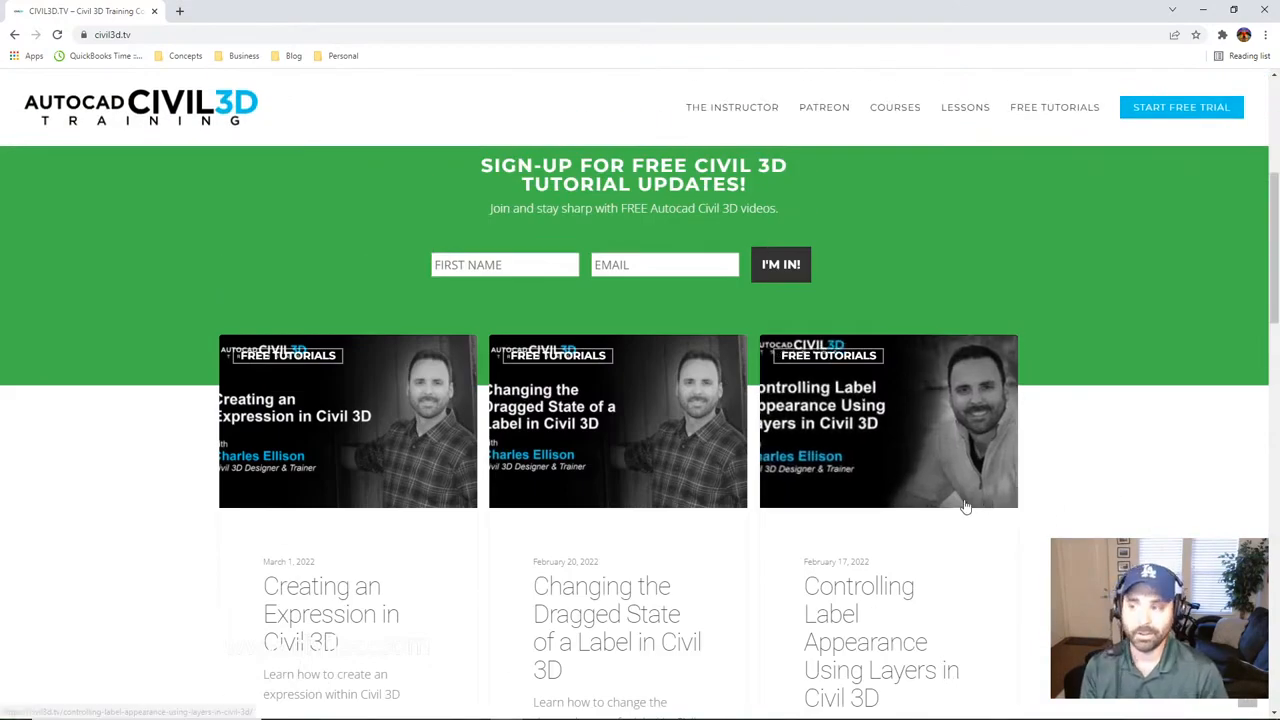
left_click(893, 440)
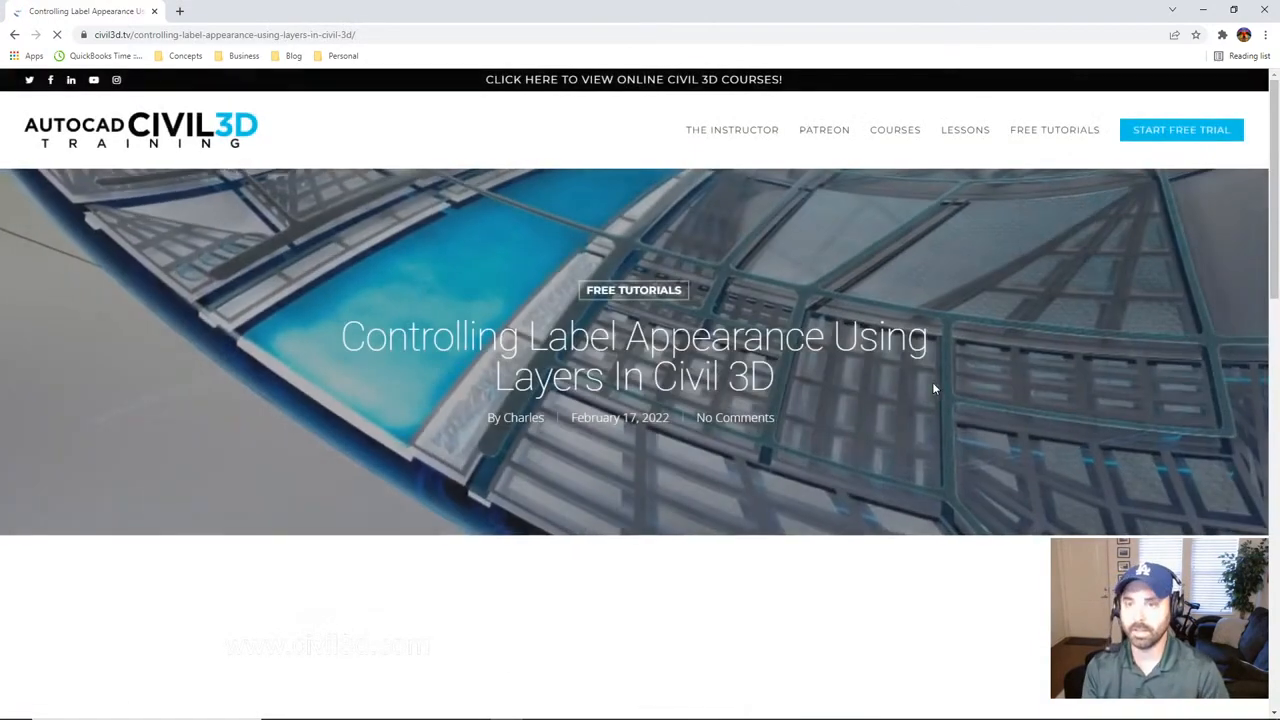
scroll(1004, 378, "down", 5)
scroll(1091, 408, "down", 3)
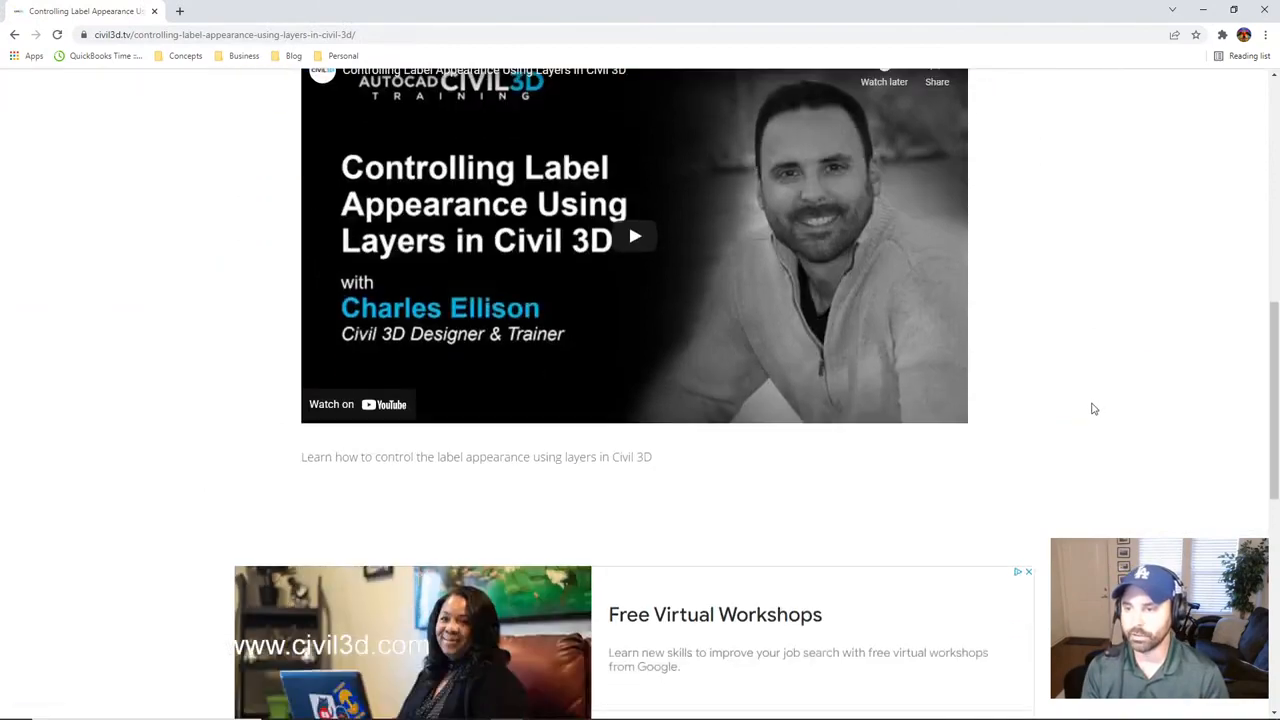
scroll(1097, 417, "up", 2)
scroll(1095, 423, "up", 6)
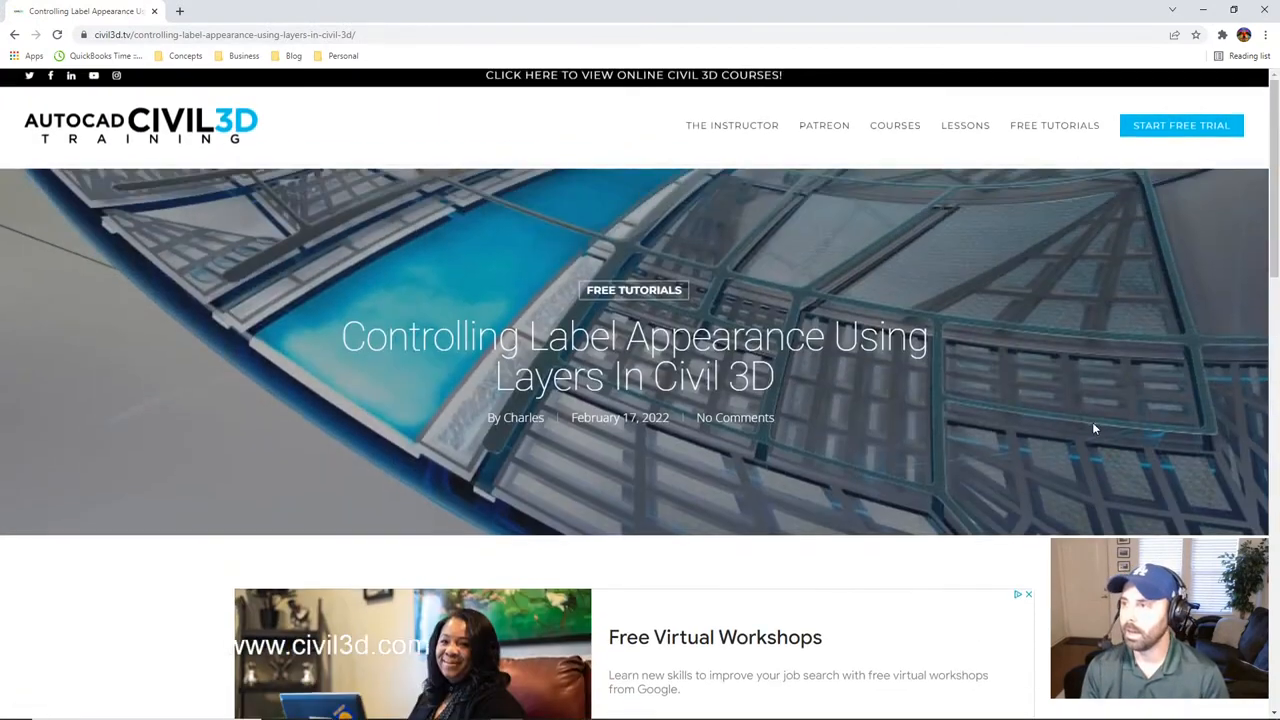
Step: Open the site's Free Tutorials page, dismissing the ad, and look through the listed Civil 3D tutorials
left_click(1048, 135)
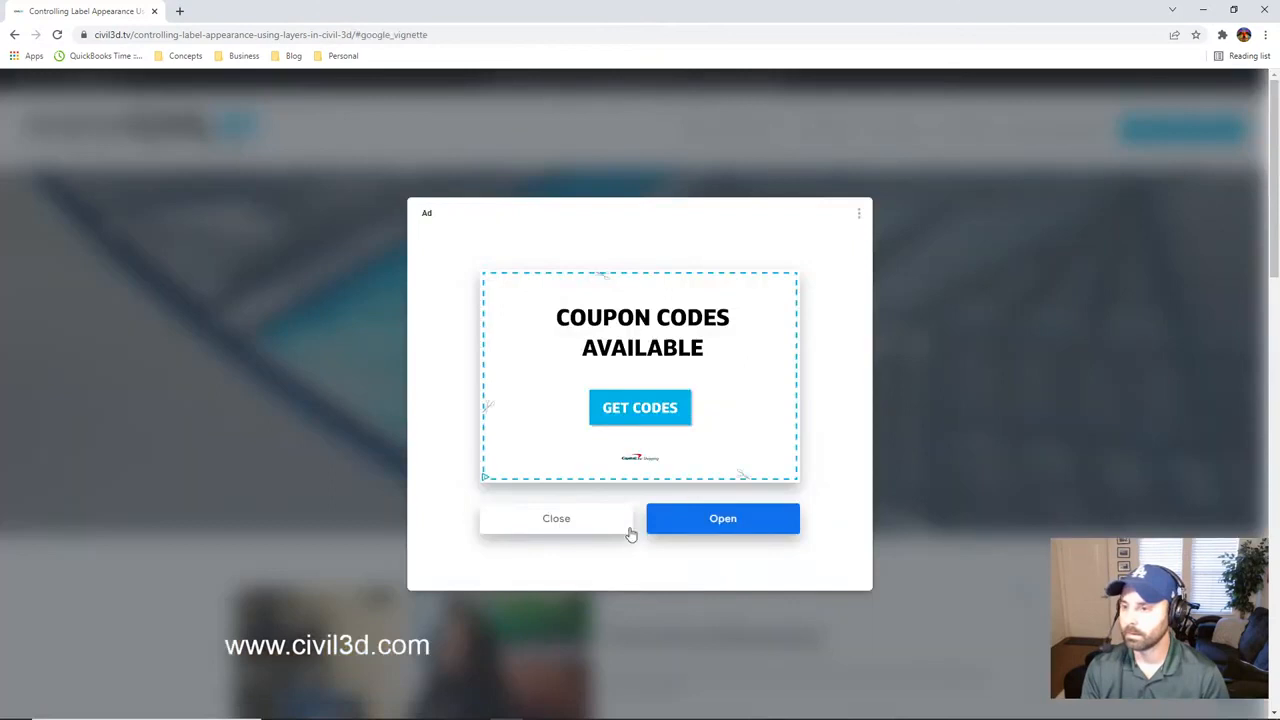
left_click(569, 522)
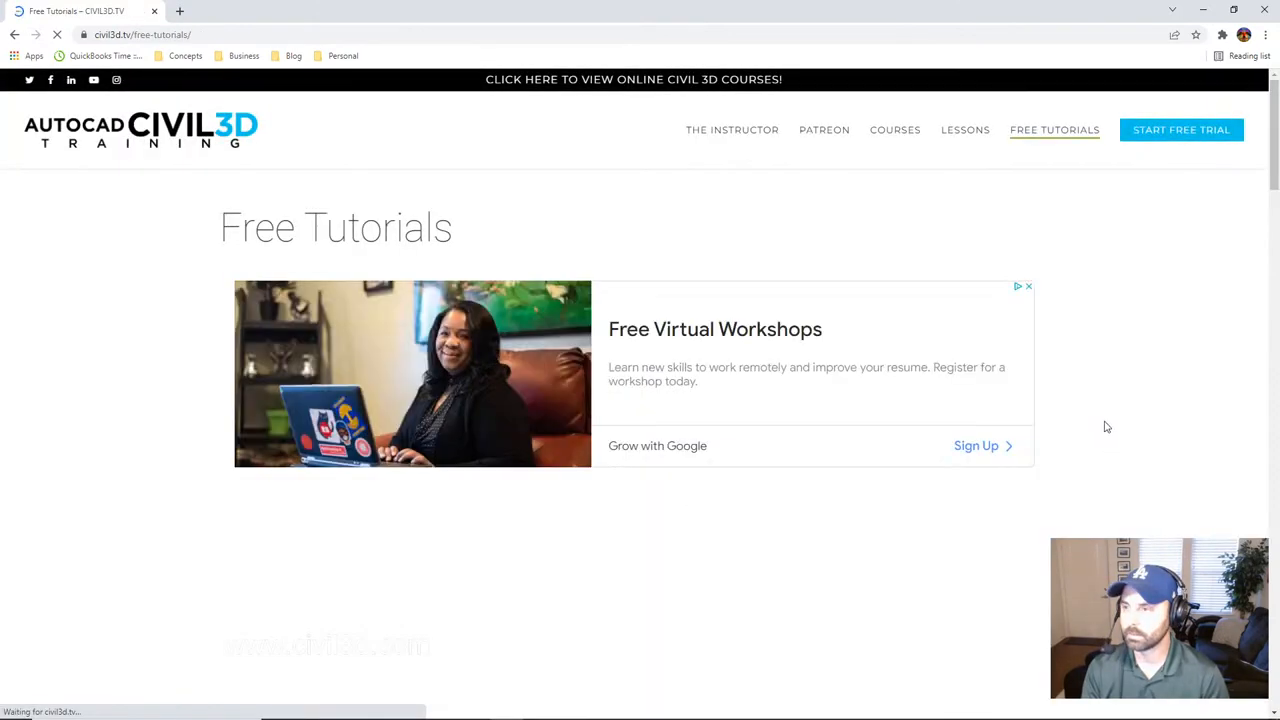
scroll(1110, 420, "down", 5)
scroll(1119, 414, "down", 5)
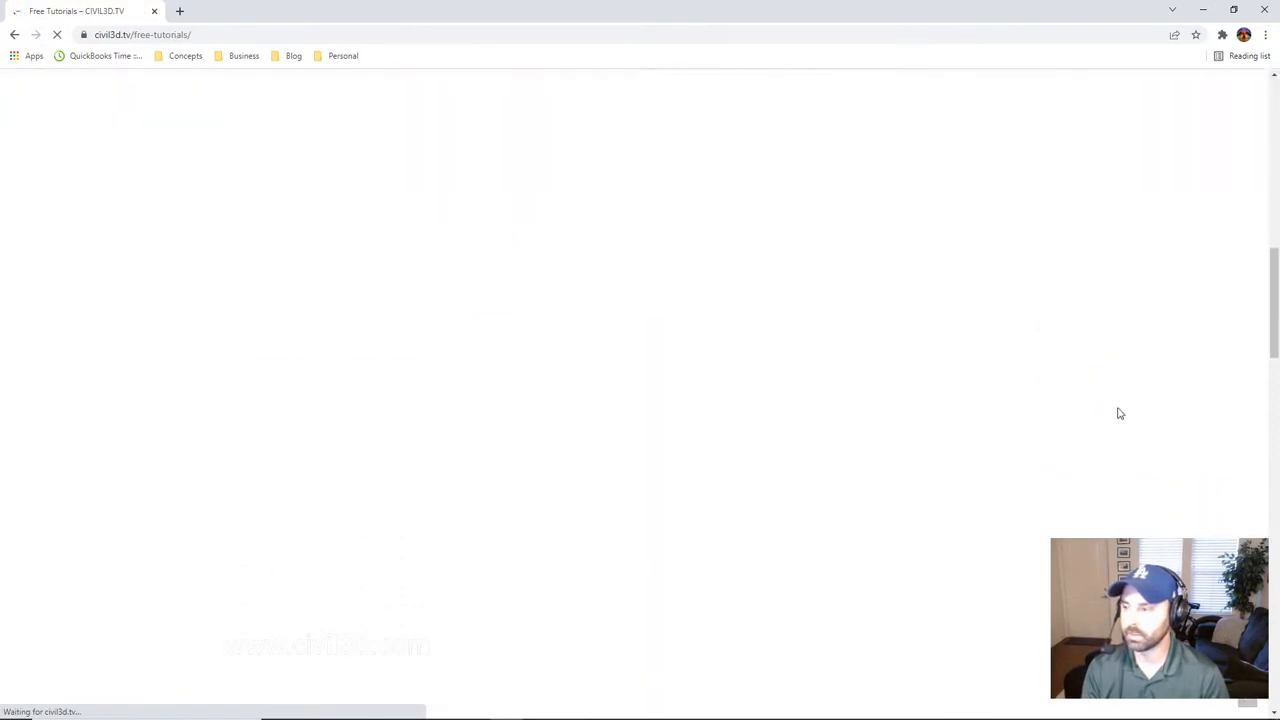
scroll(1110, 412, "up", 13)
scroll(1119, 412, "down", 10)
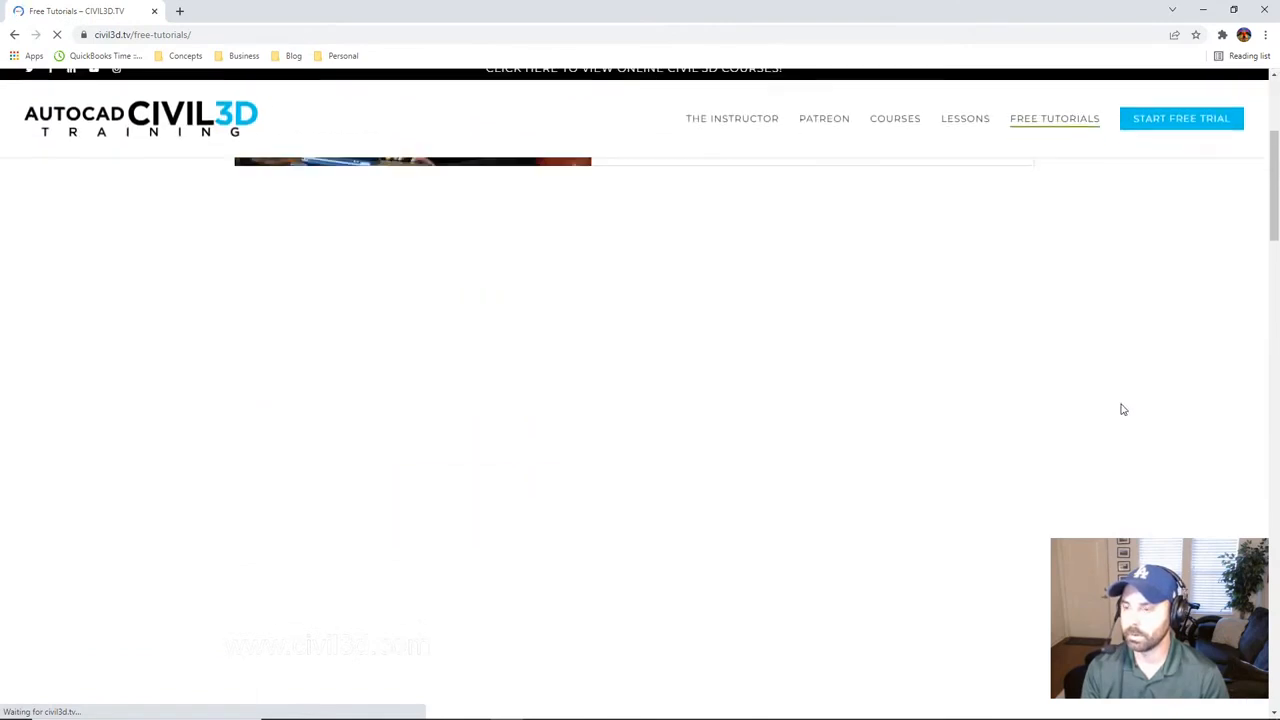
scroll(1136, 400, "down", 10)
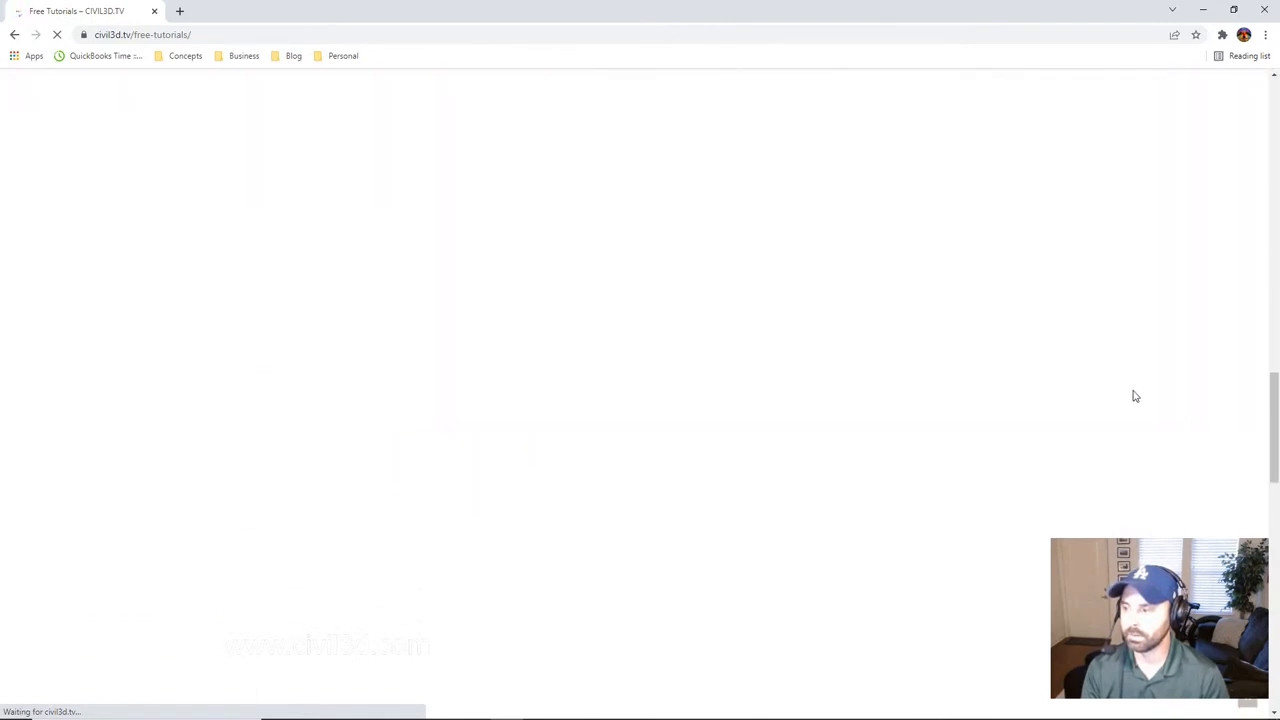
scroll(1128, 392, "up", 20)
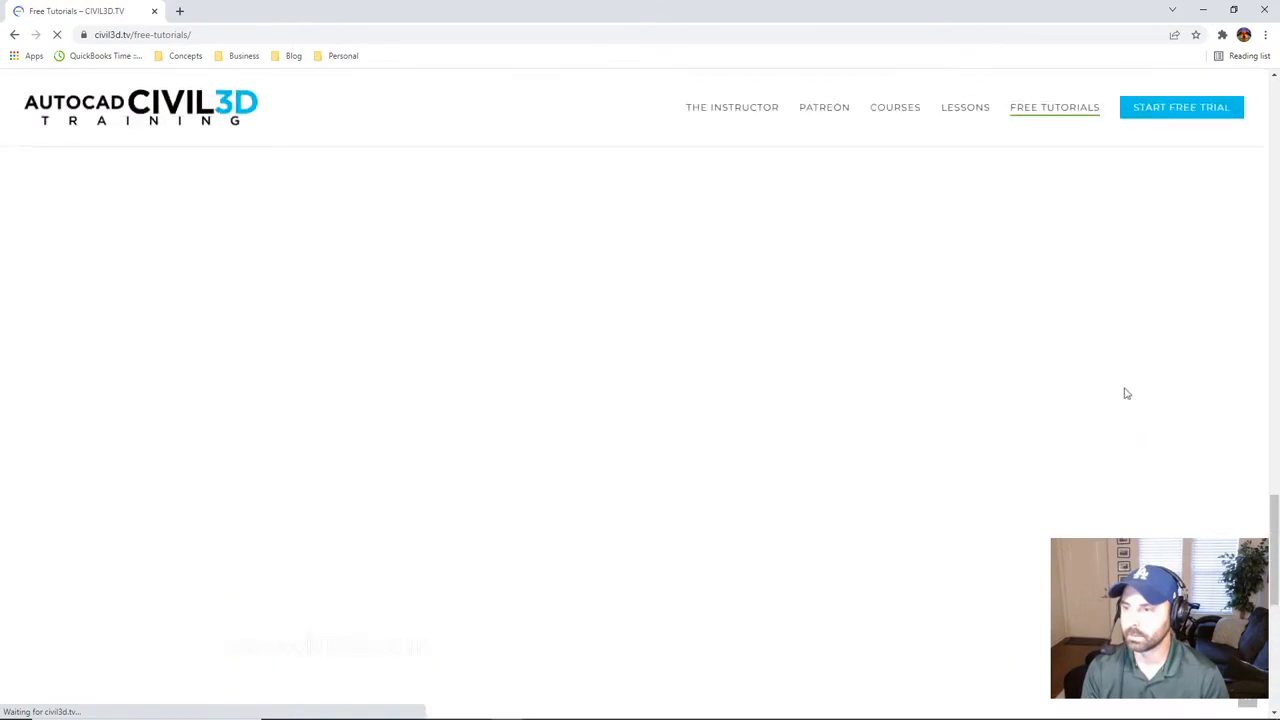
scroll(1128, 390, "up", 10)
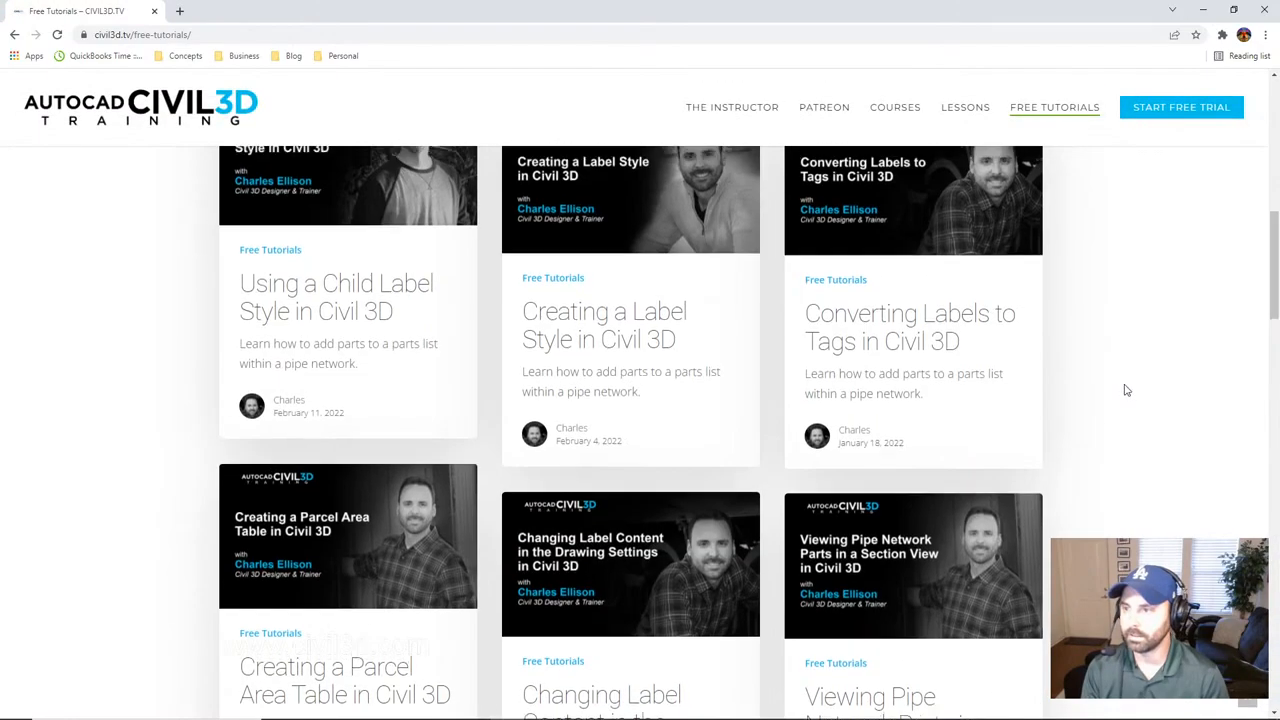
scroll(1122, 384, "down", 3)
scroll(1130, 378, "down", 3)
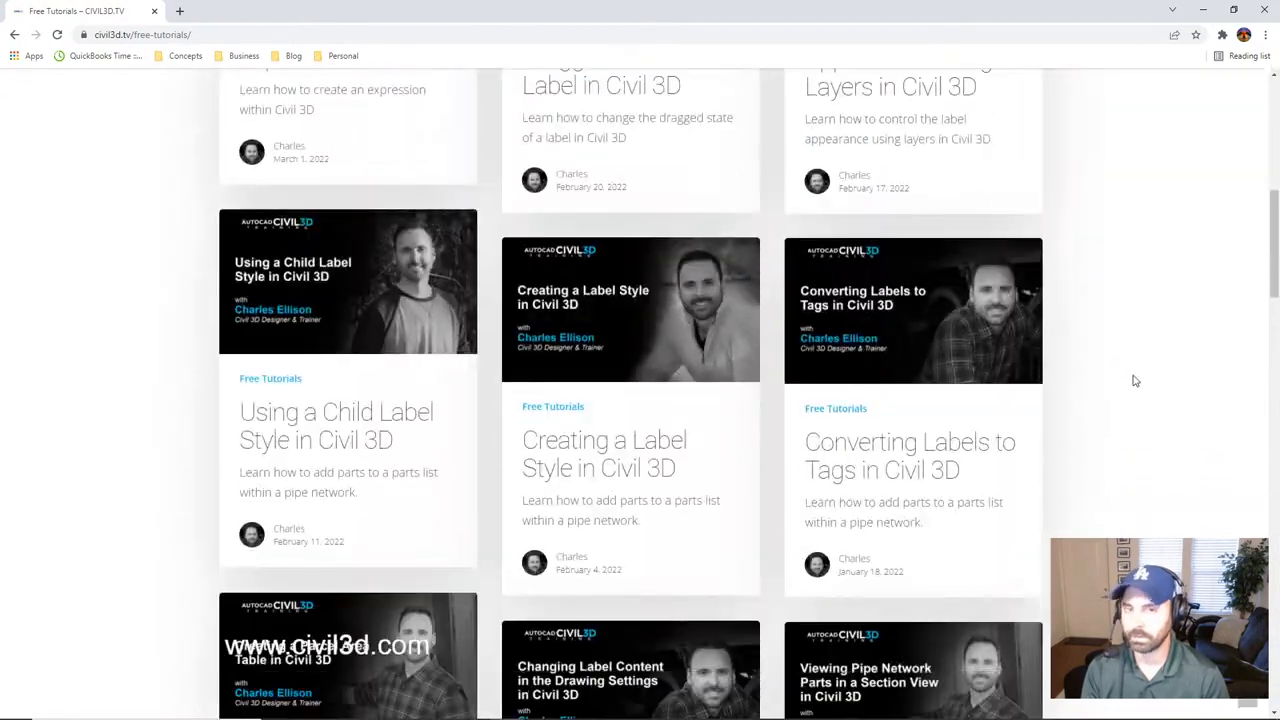
scroll(1126, 377, "up", 6)
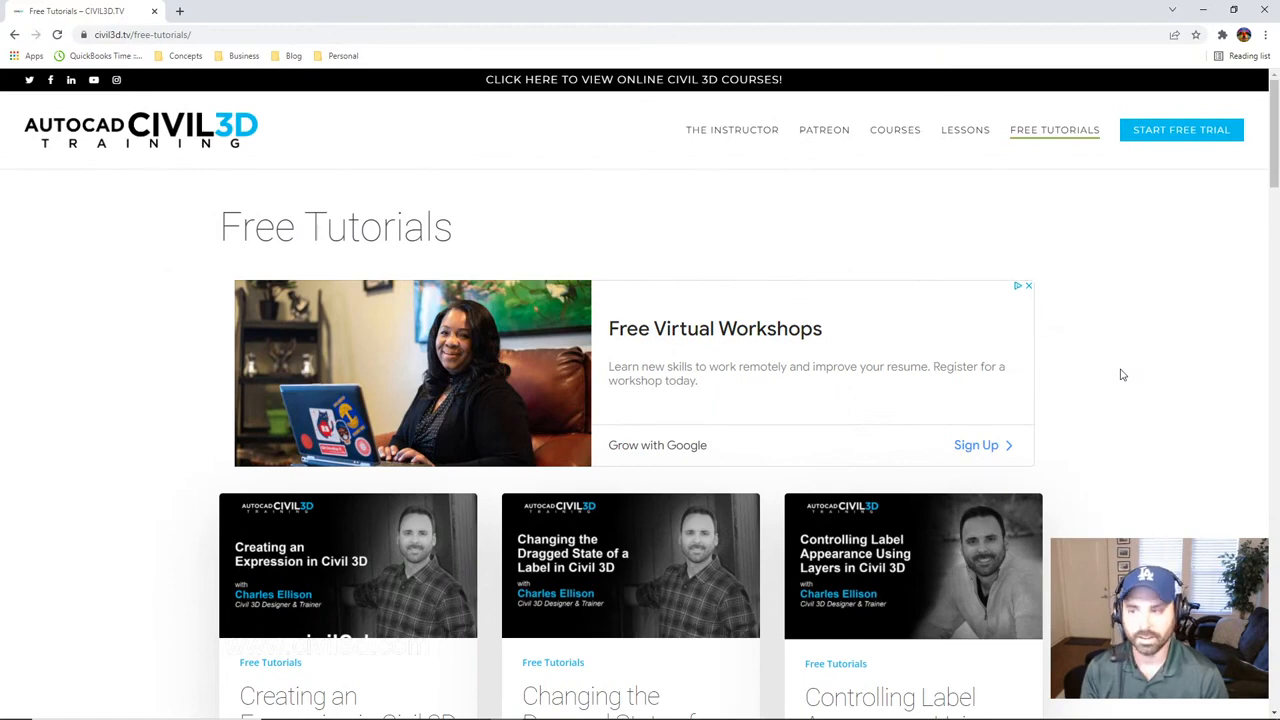
scroll(1145, 375, "down", 2)
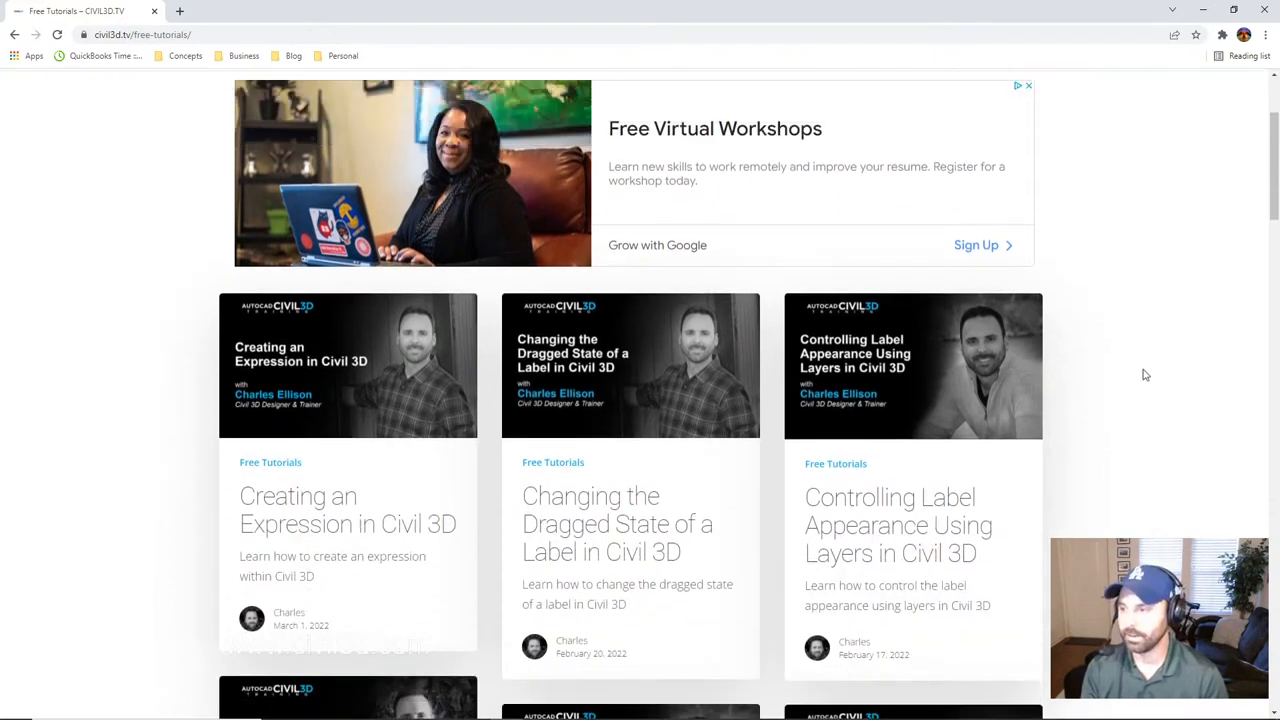
scroll(1143, 377, "down", 3)
scroll(1128, 381, "up", 5)
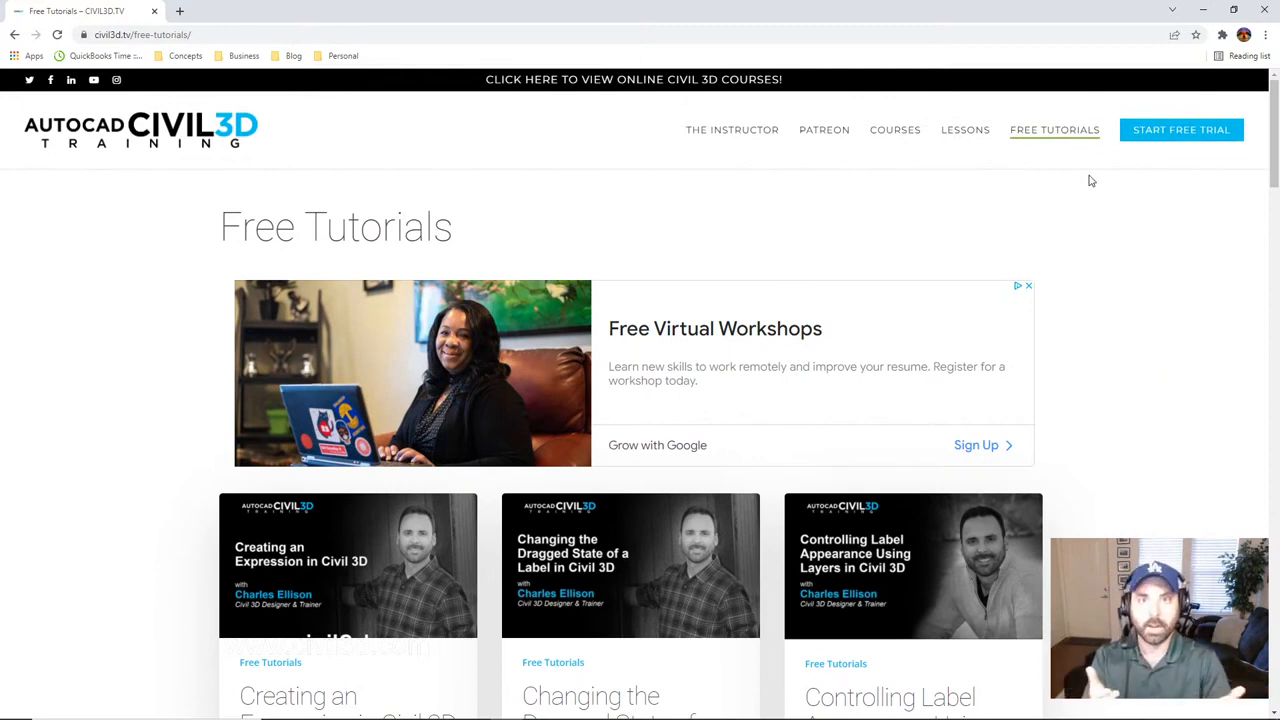
Step: Open the free trial page of the Civil 3D subscription and examine the courses in its content list
left_click(1220, 138)
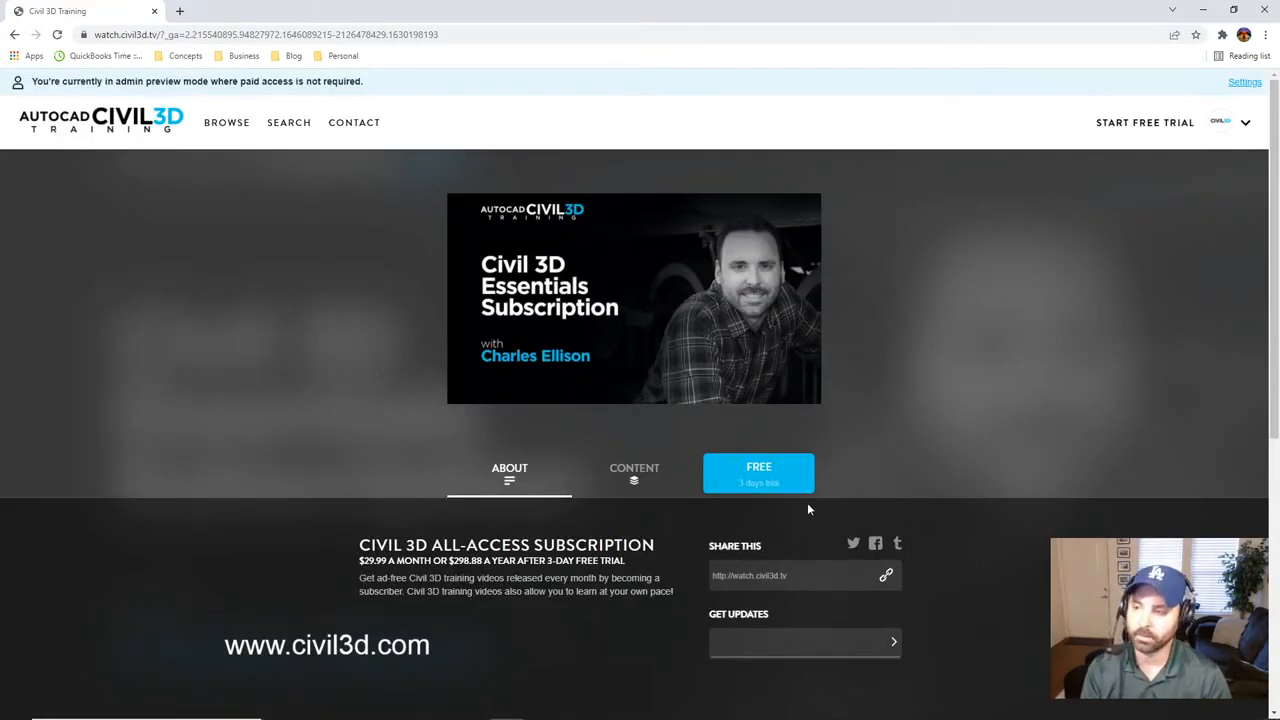
left_click(638, 481)
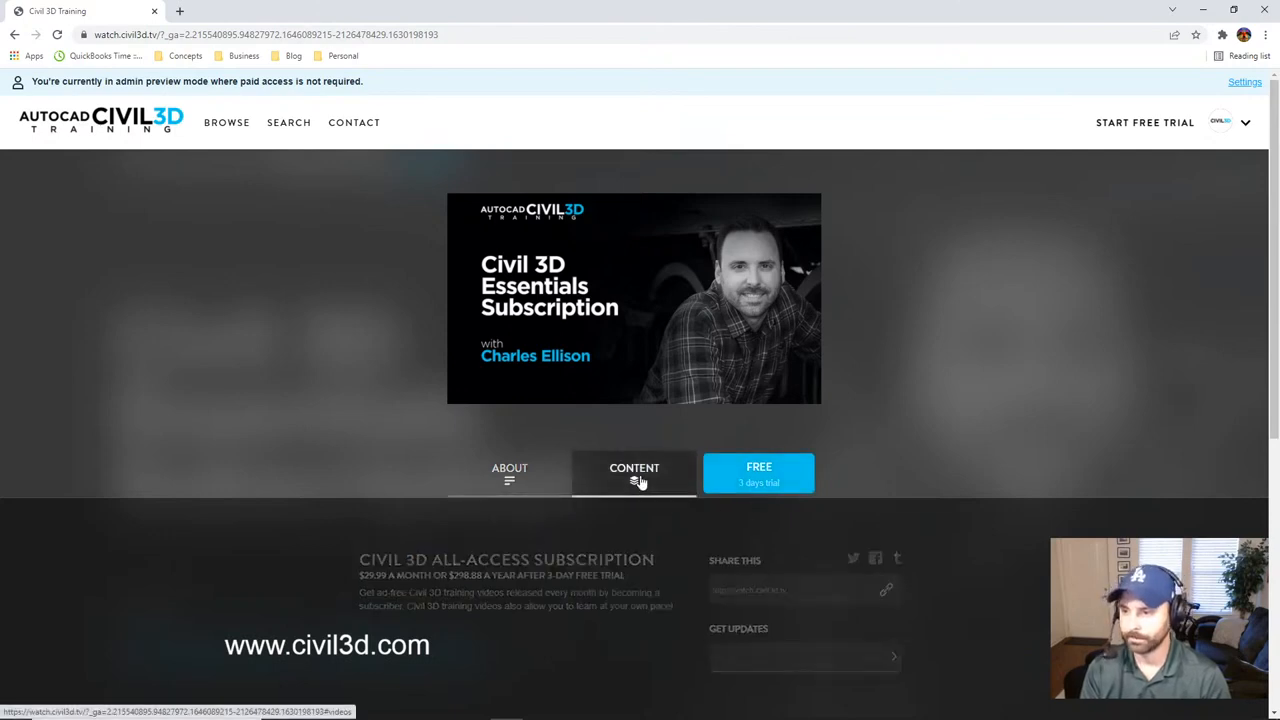
scroll(985, 455, "down", 5)
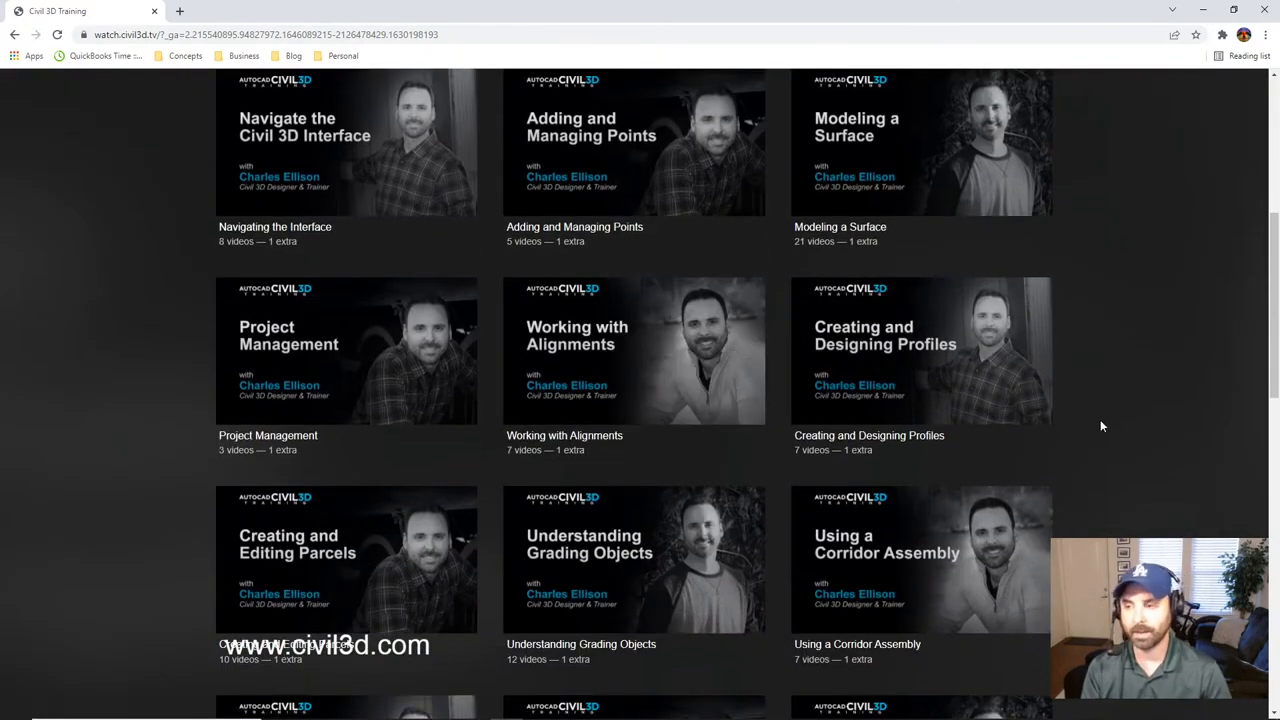
scroll(1117, 460, "down", 1)
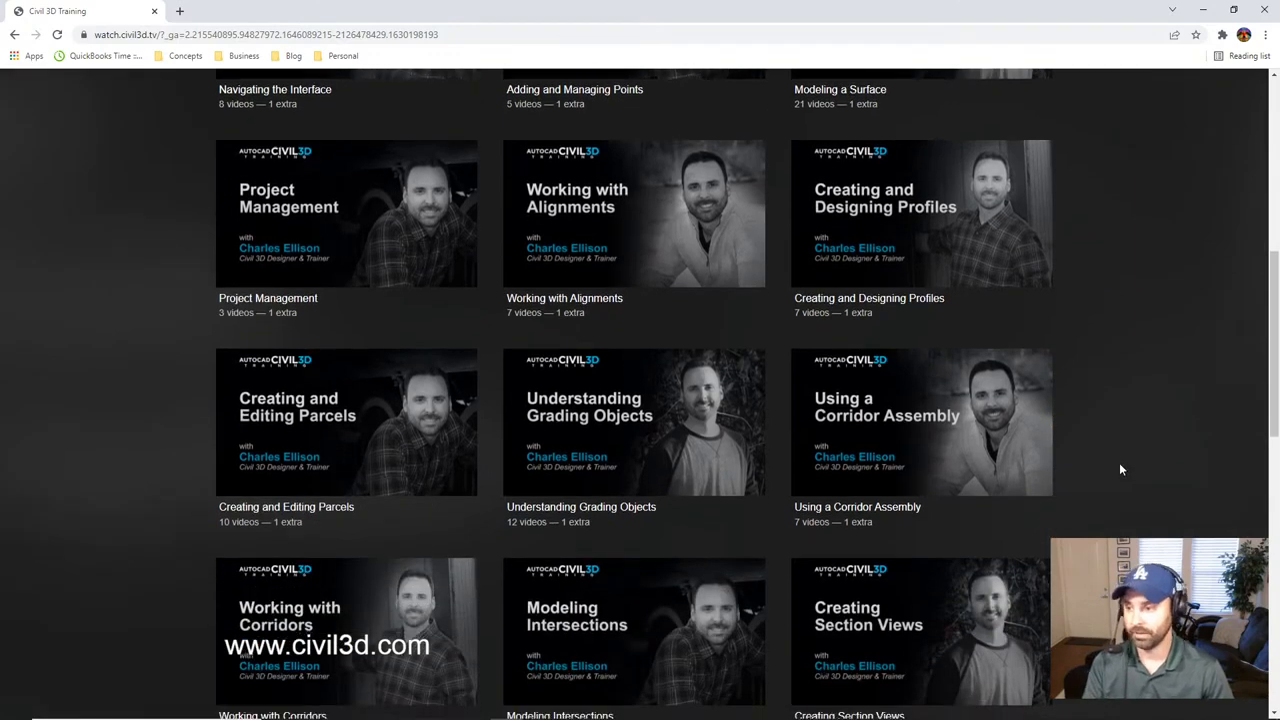
scroll(1119, 462, "down", 3)
scroll(1120, 466, "down", 1)
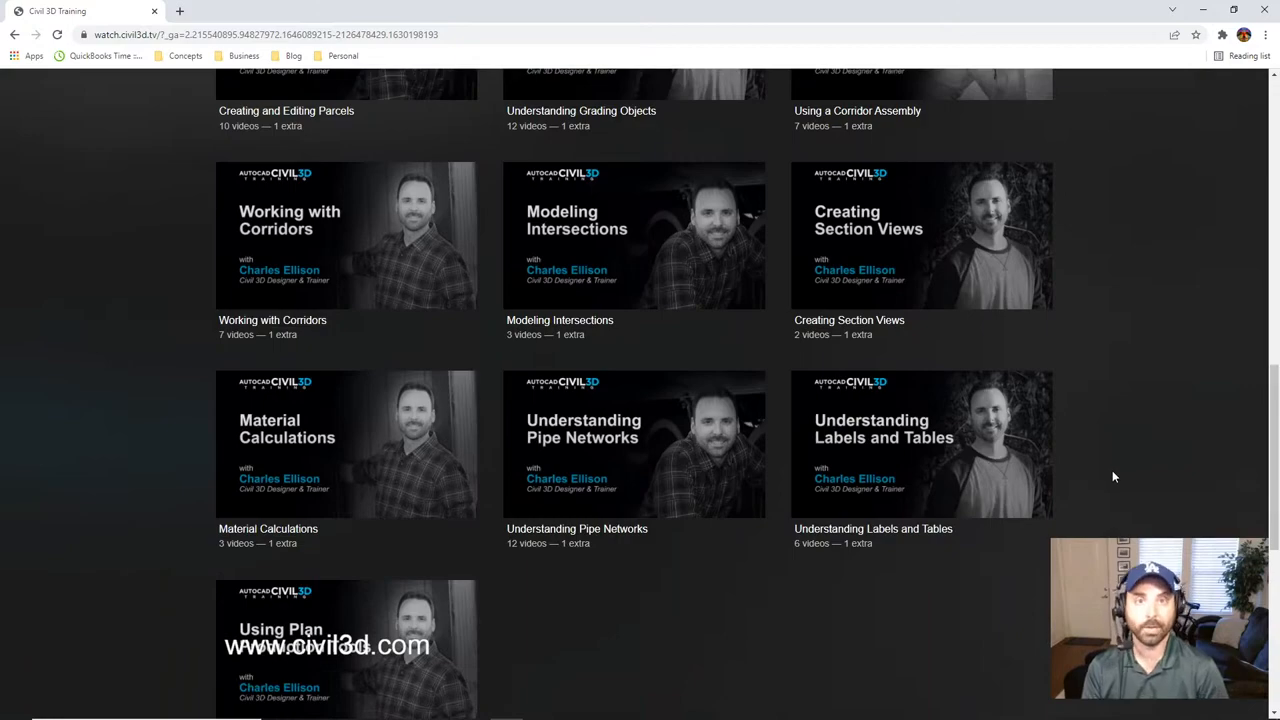
scroll(1120, 482, "up", 7)
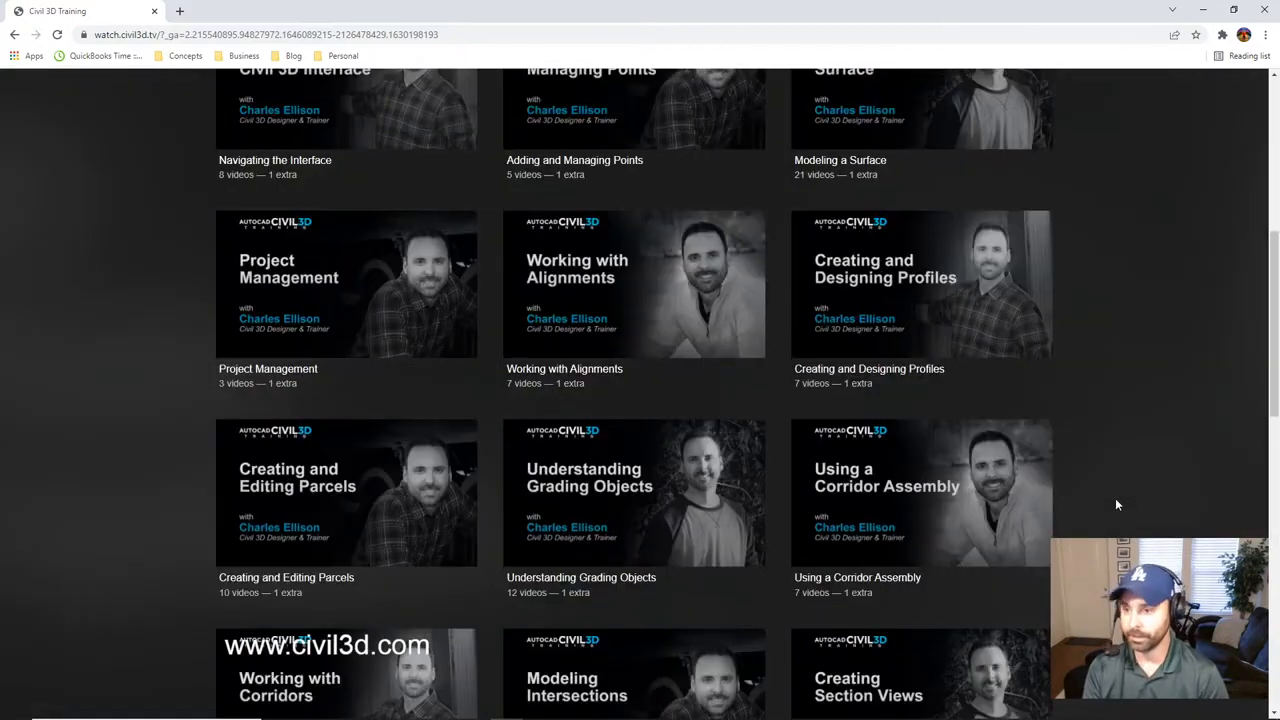
scroll(1118, 493, "up", 2)
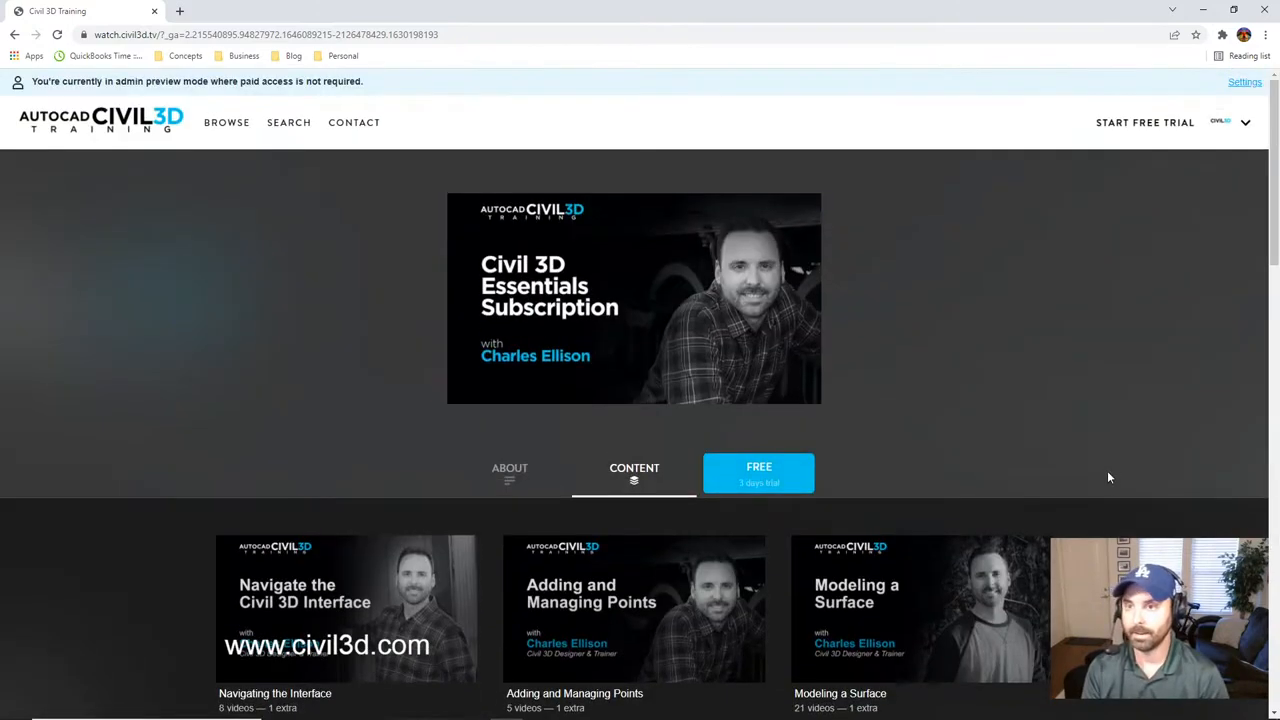
scroll(1110, 470, "down", 2)
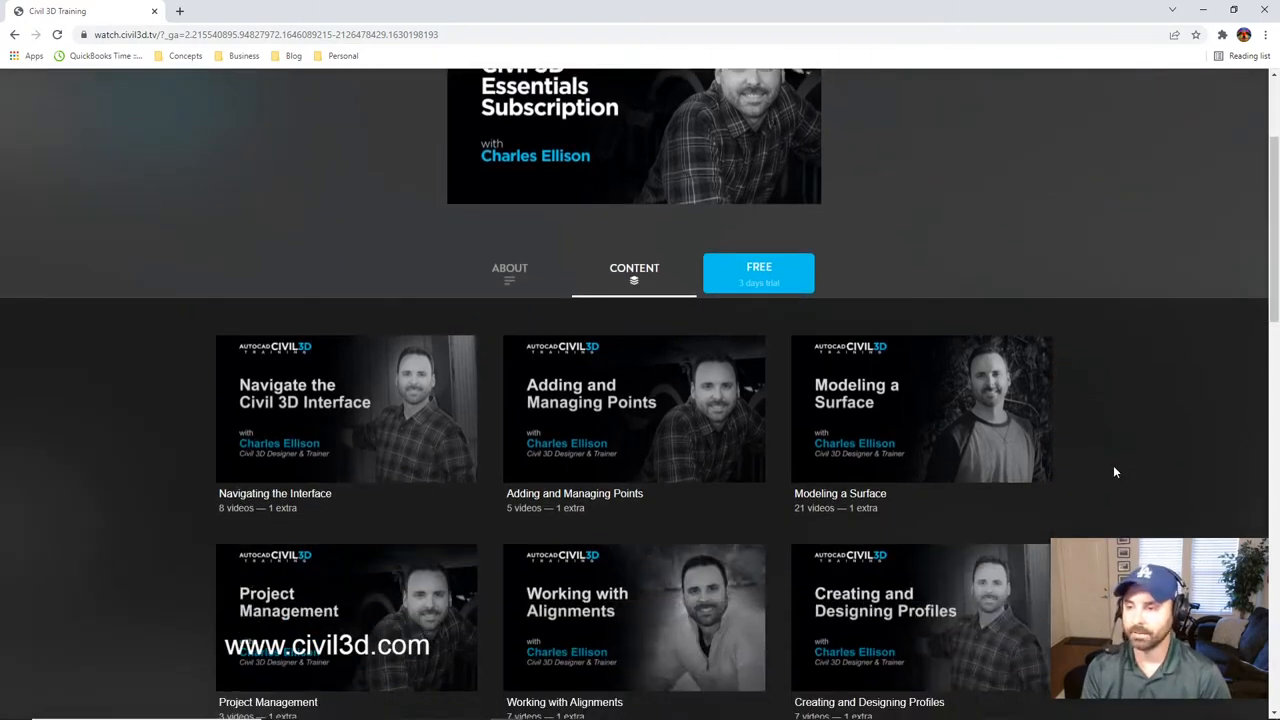
scroll(1113, 466, "up", 2)
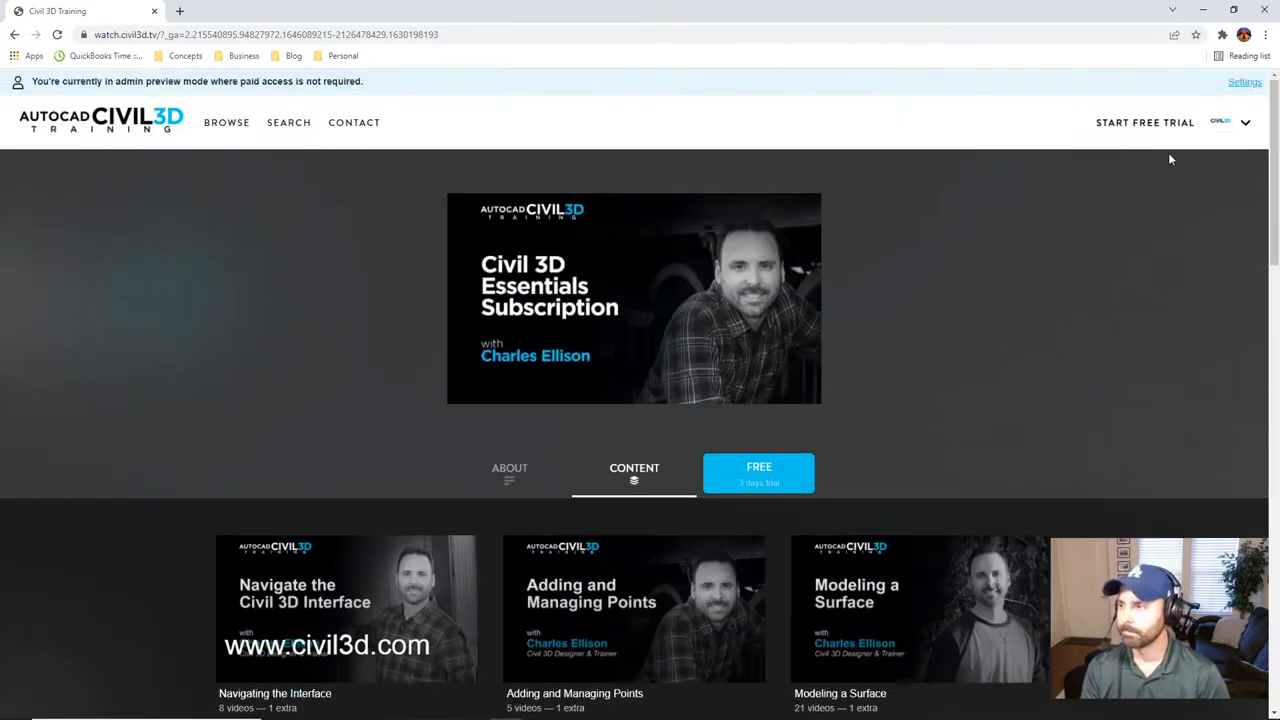
Step: View the 3-day free trial checkout page with its subscription plans and return to the subscription overview
left_click(789, 469)
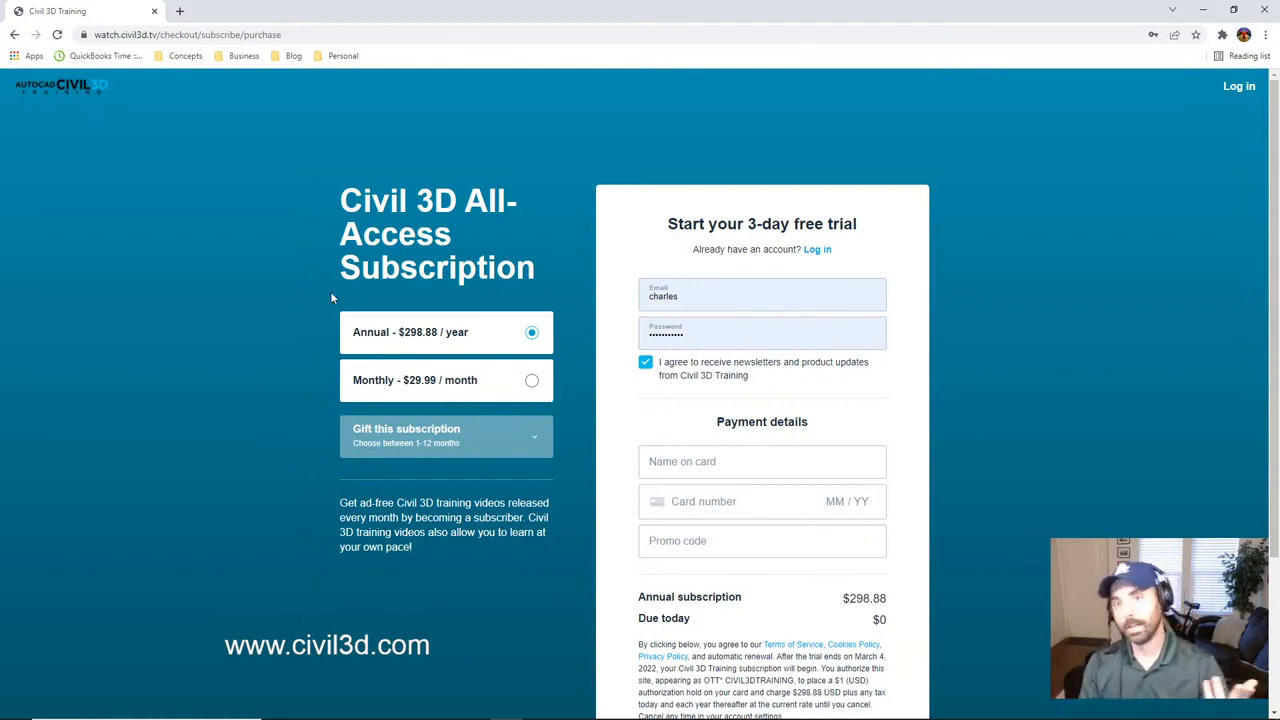
left_click(15, 35)
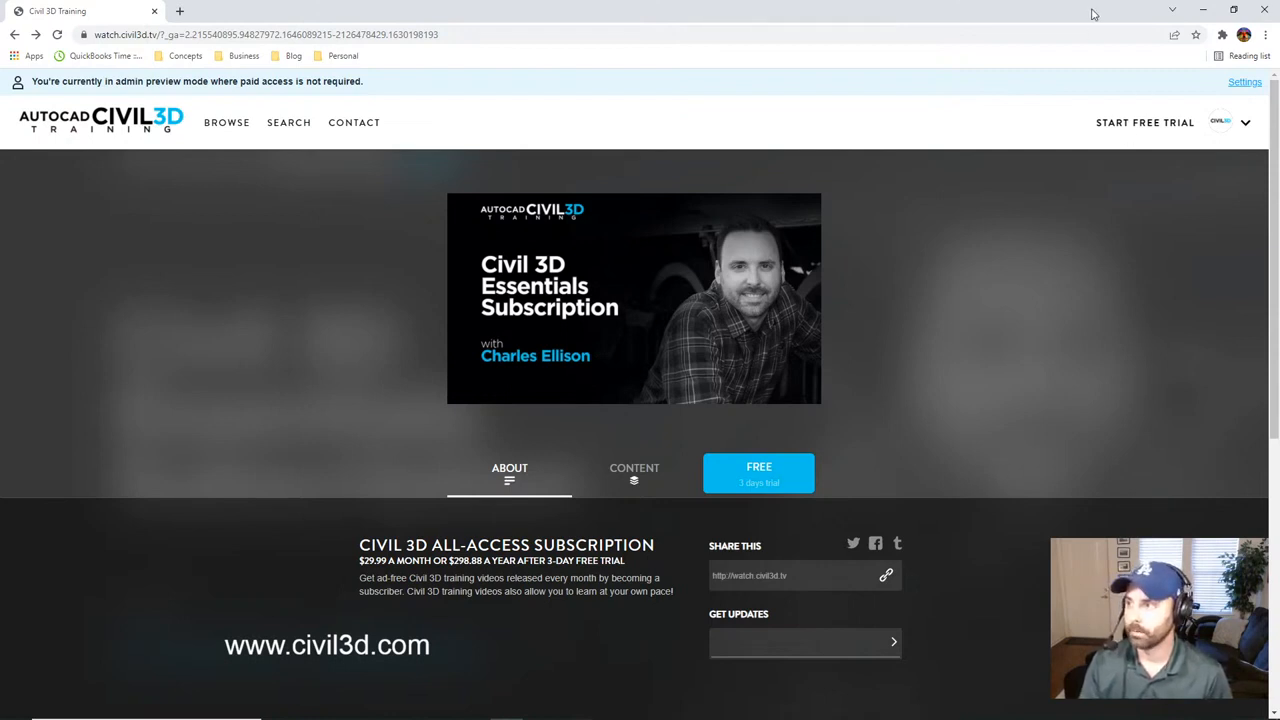
Step: Minimize the browser and switch to Autodesk Civil 3D
left_click(1206, 14)
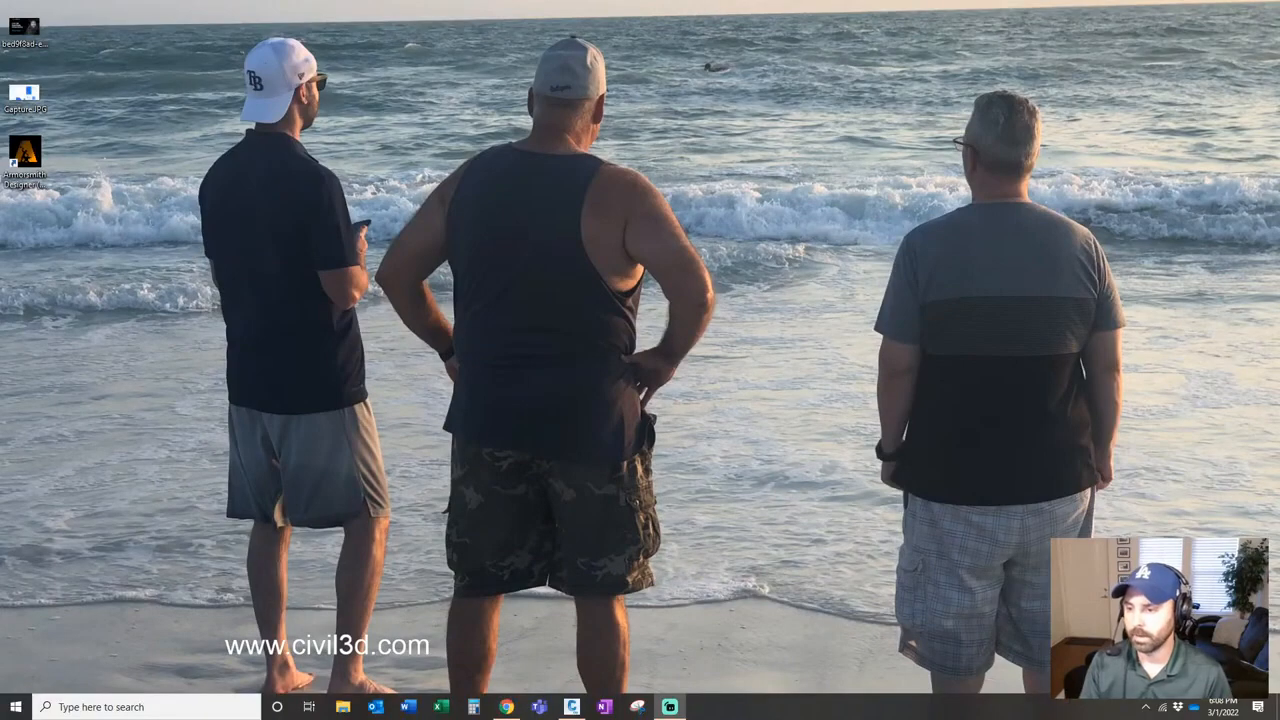
left_click(572, 706)
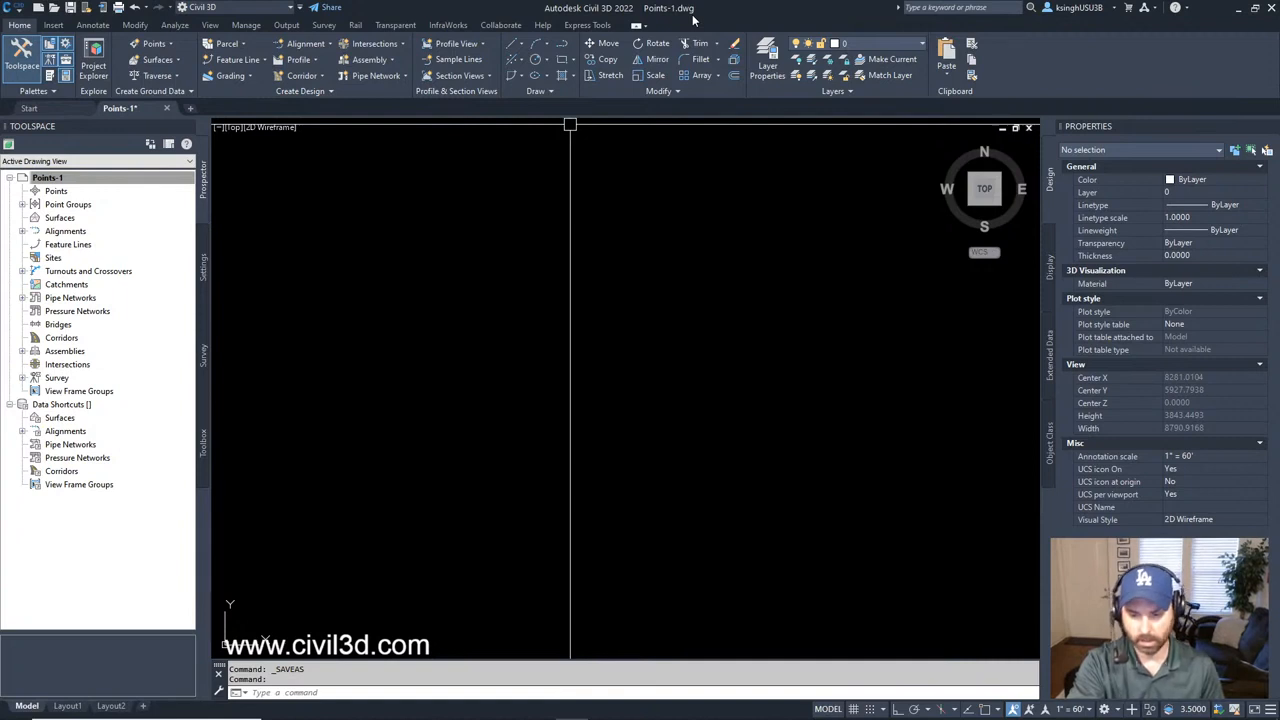
Step: Expand the Points-1 drawing's point groups and start a new point group named Detention Pond
left_click(46, 178)
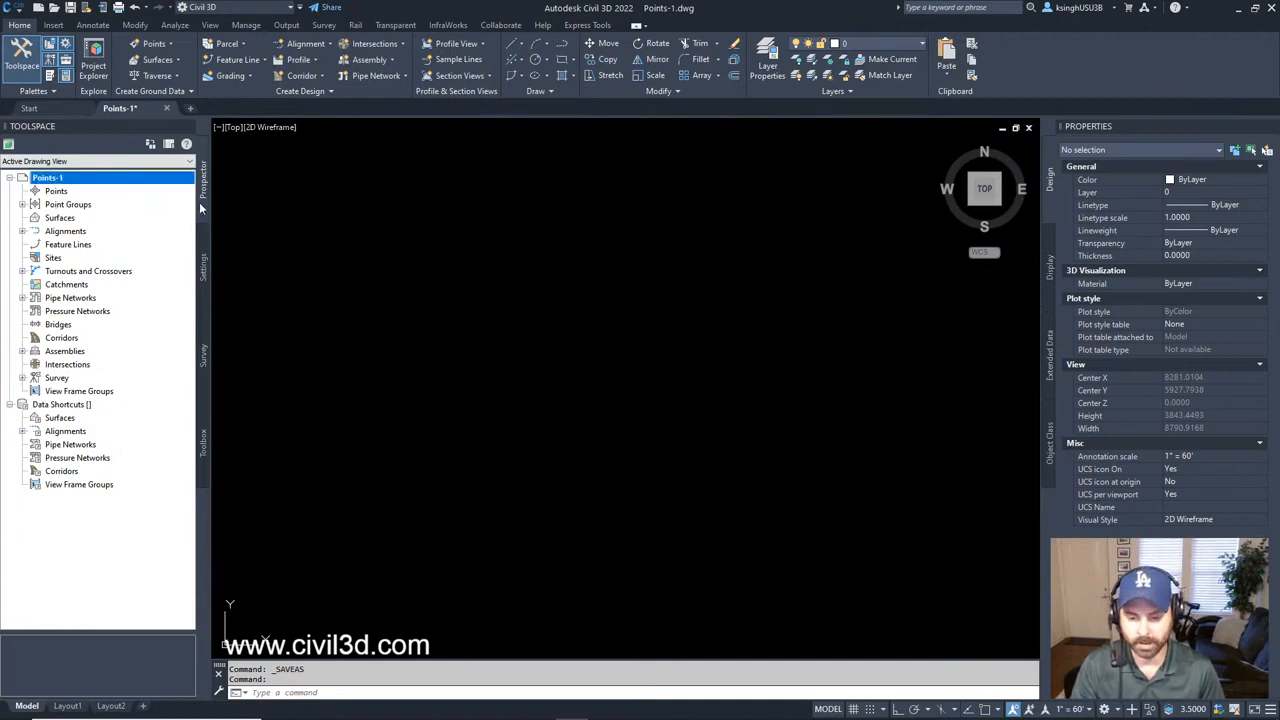
left_click(22, 205)
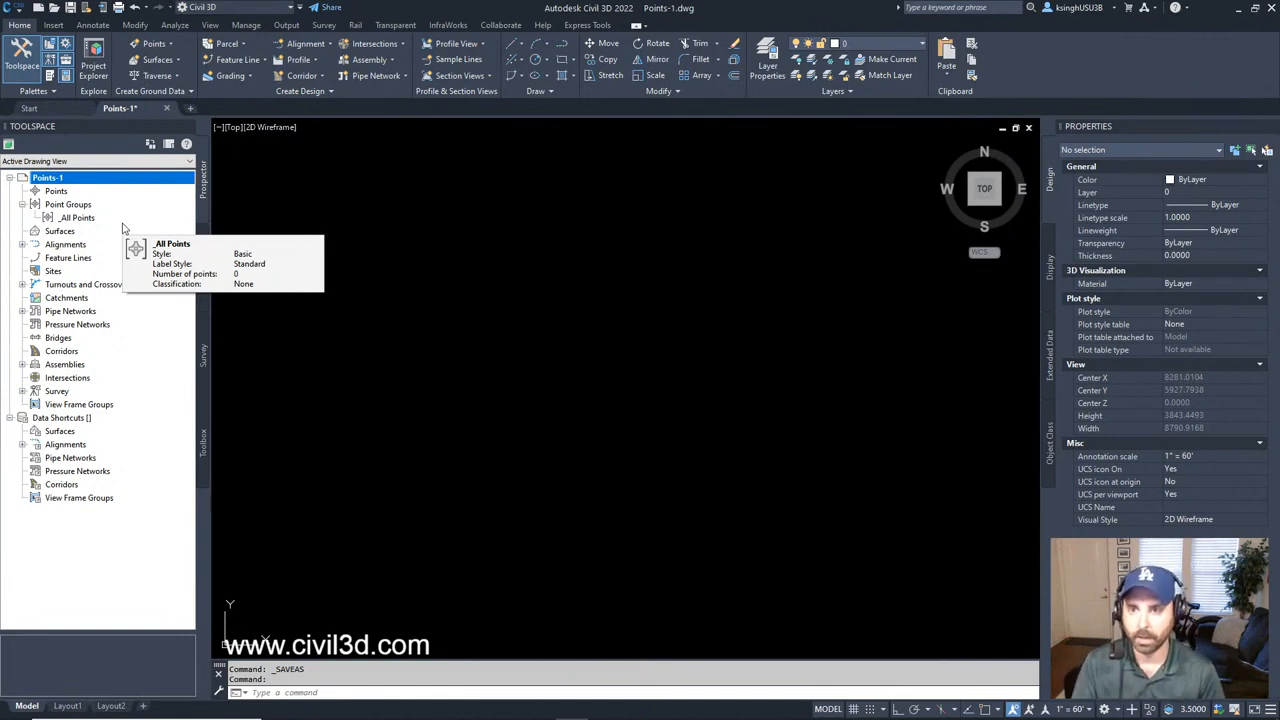
left_click(82, 206)
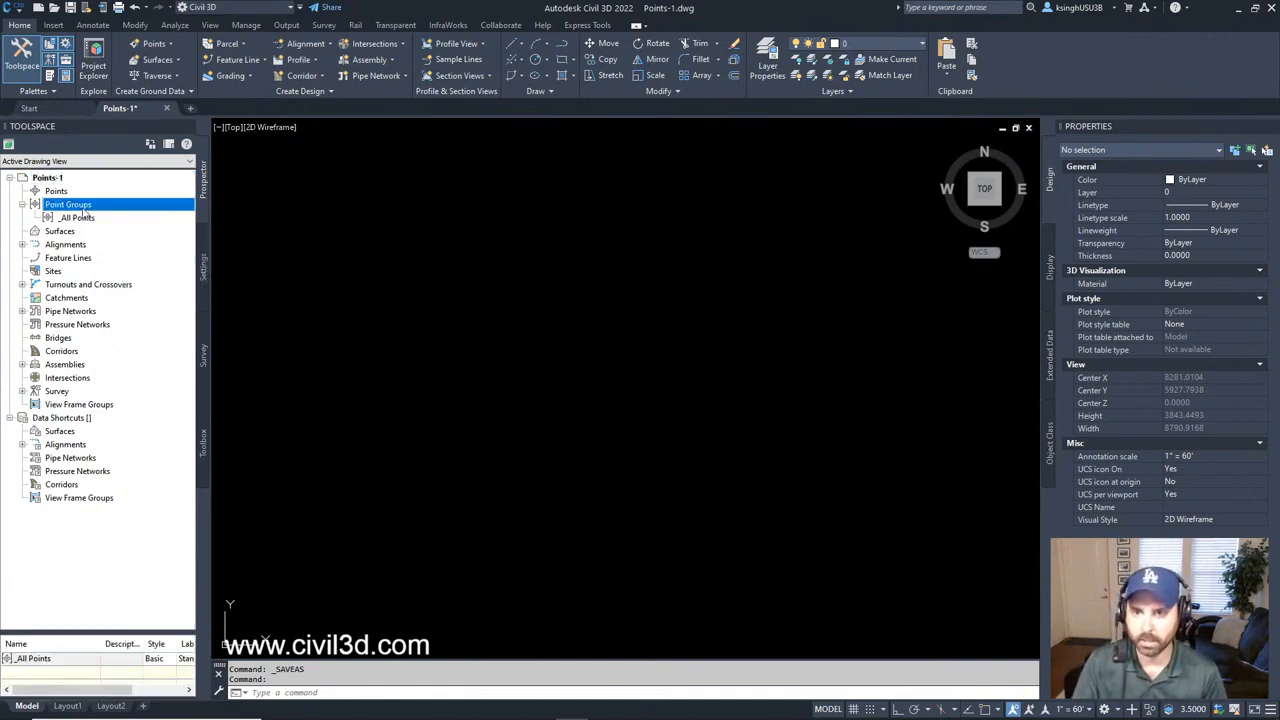
right_click(87, 208)
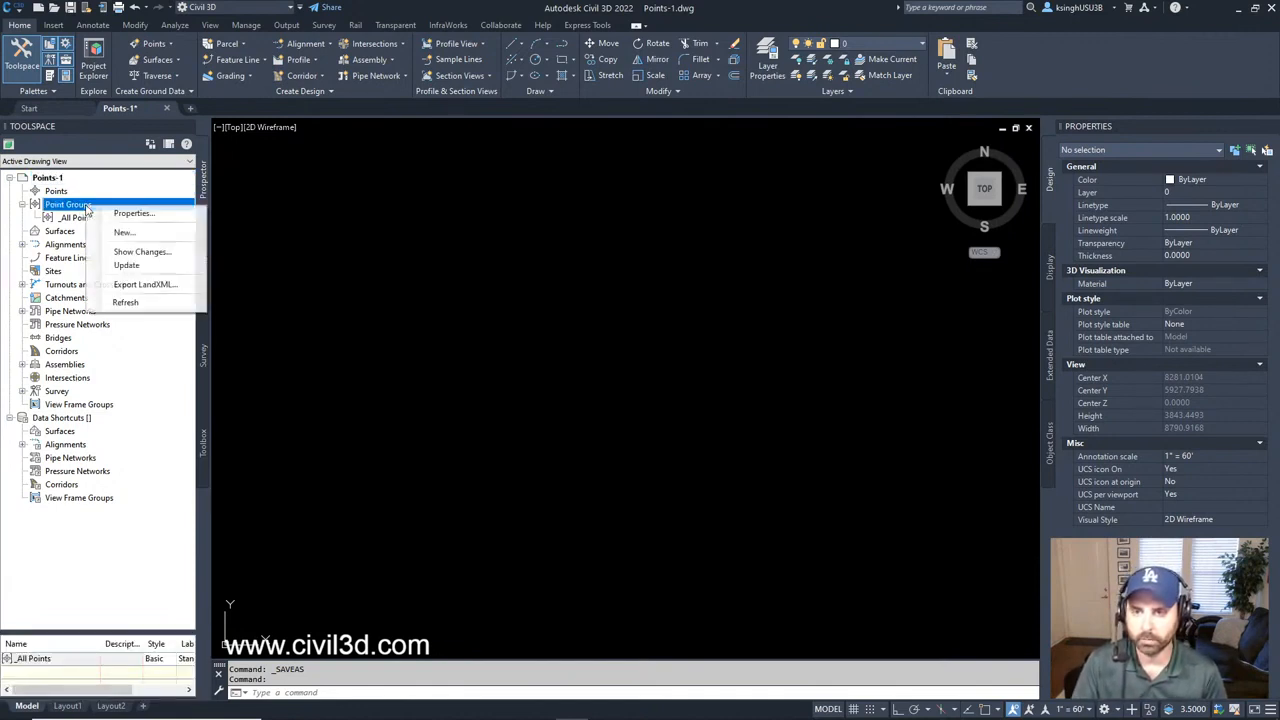
left_click(124, 232)
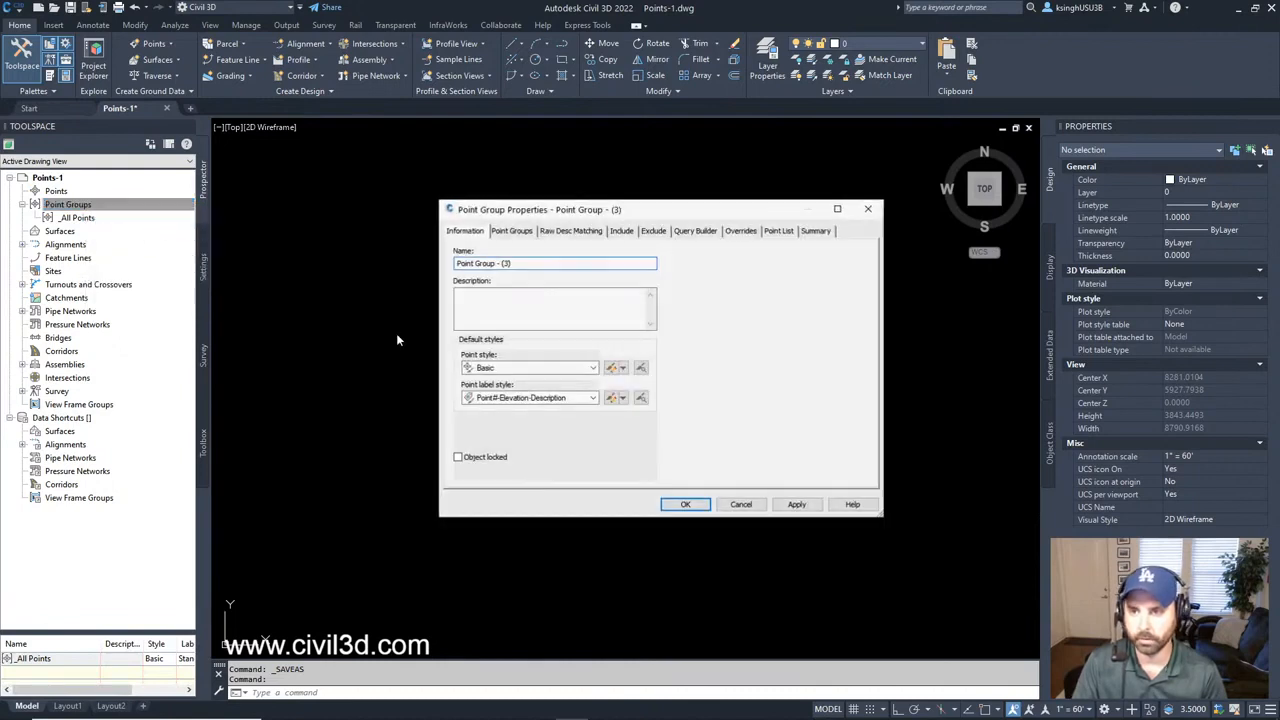
left_click(551, 263)
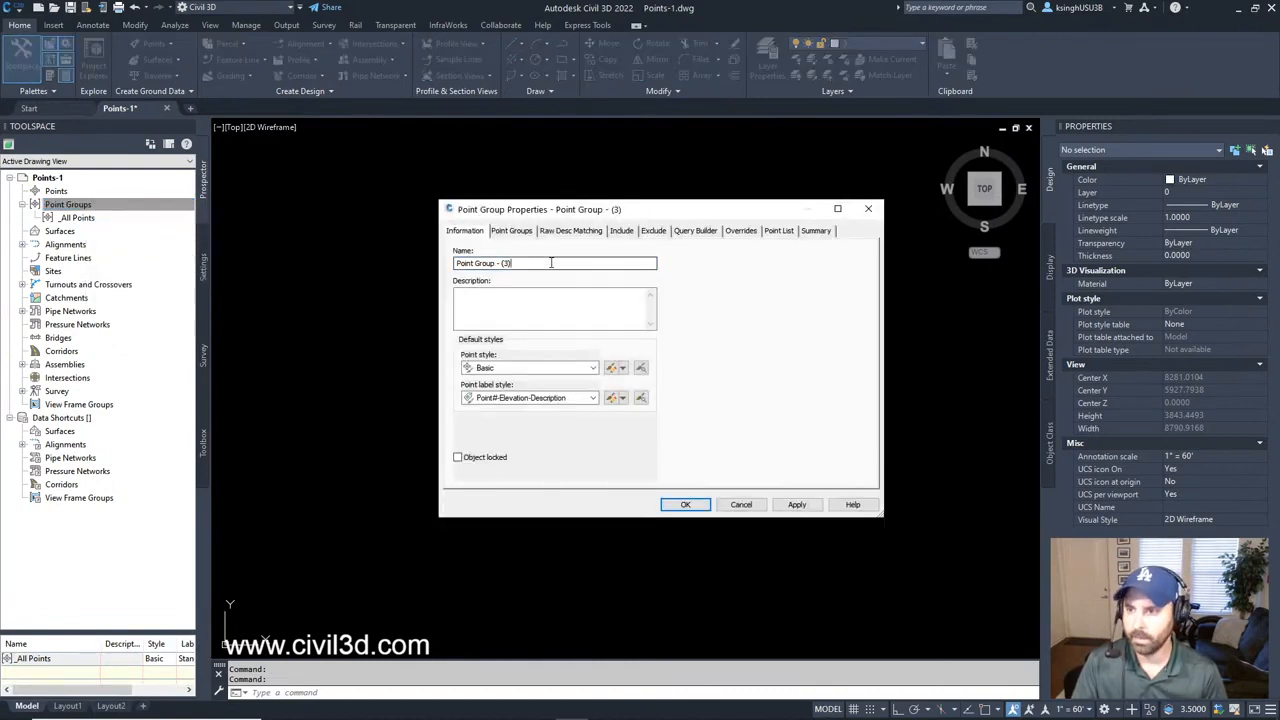
left_click_drag(551, 263, 440, 255)
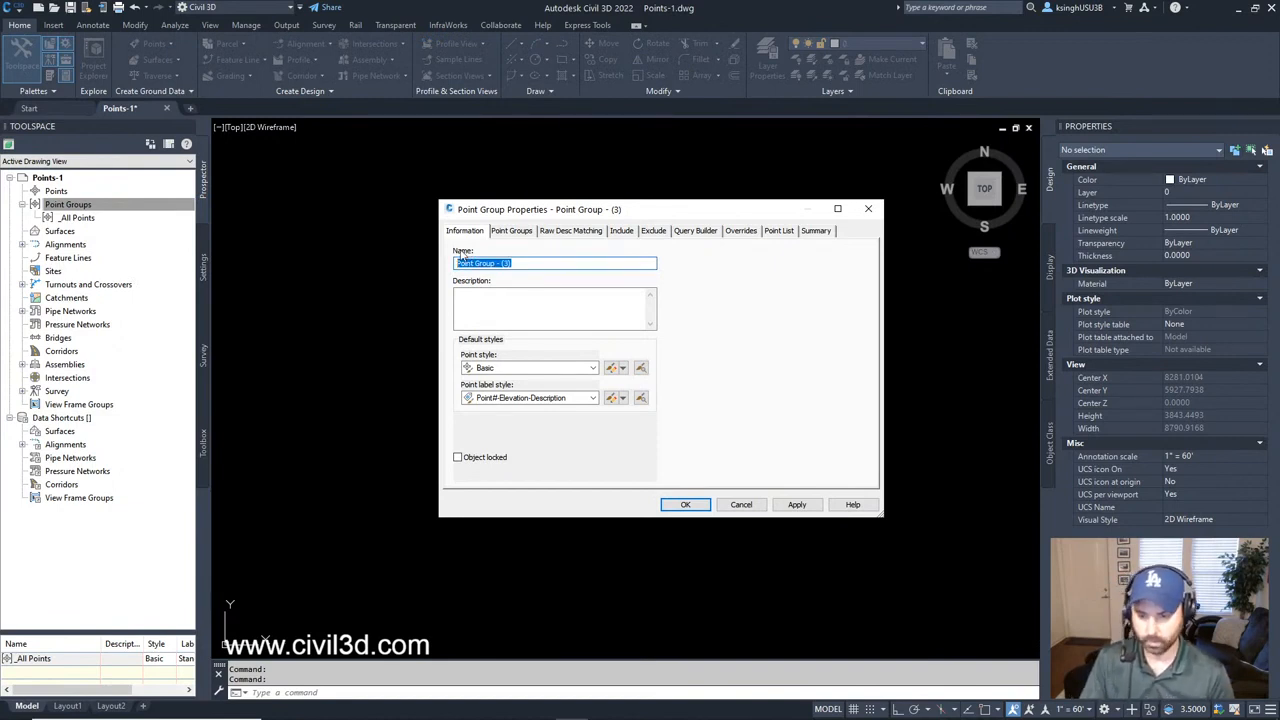
type("D")
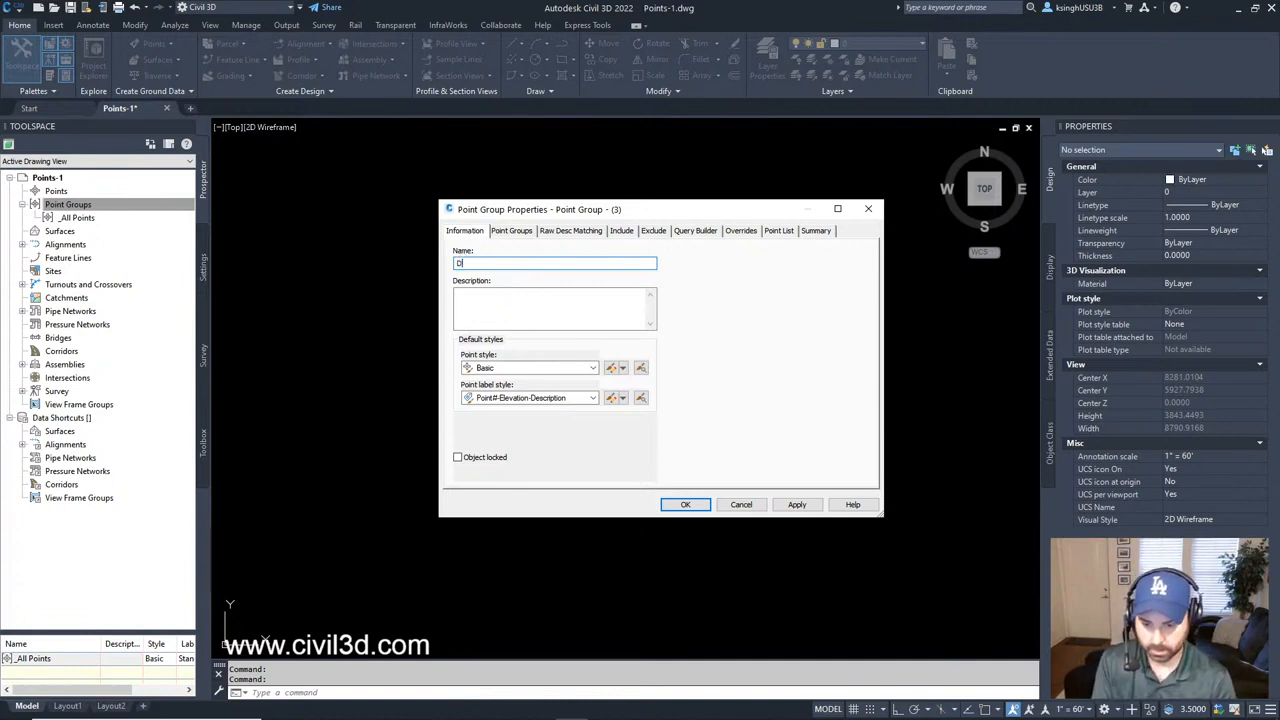
type("eten")
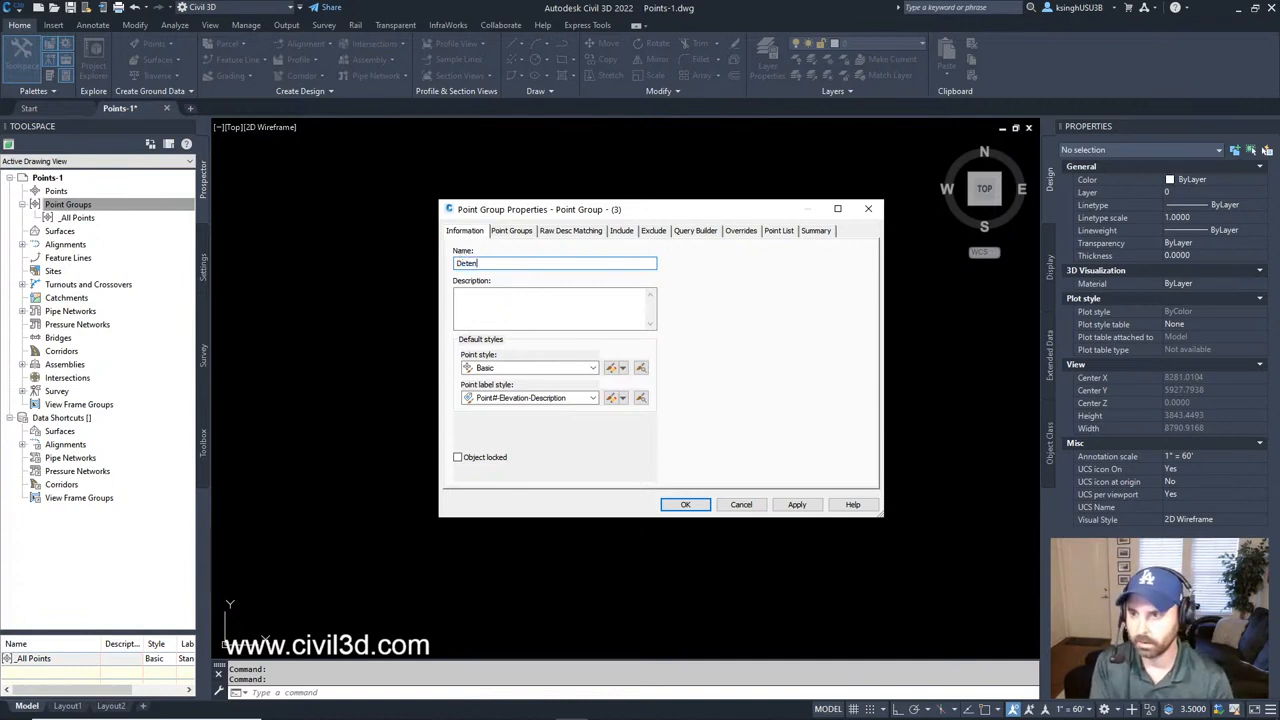
type("tion Po")
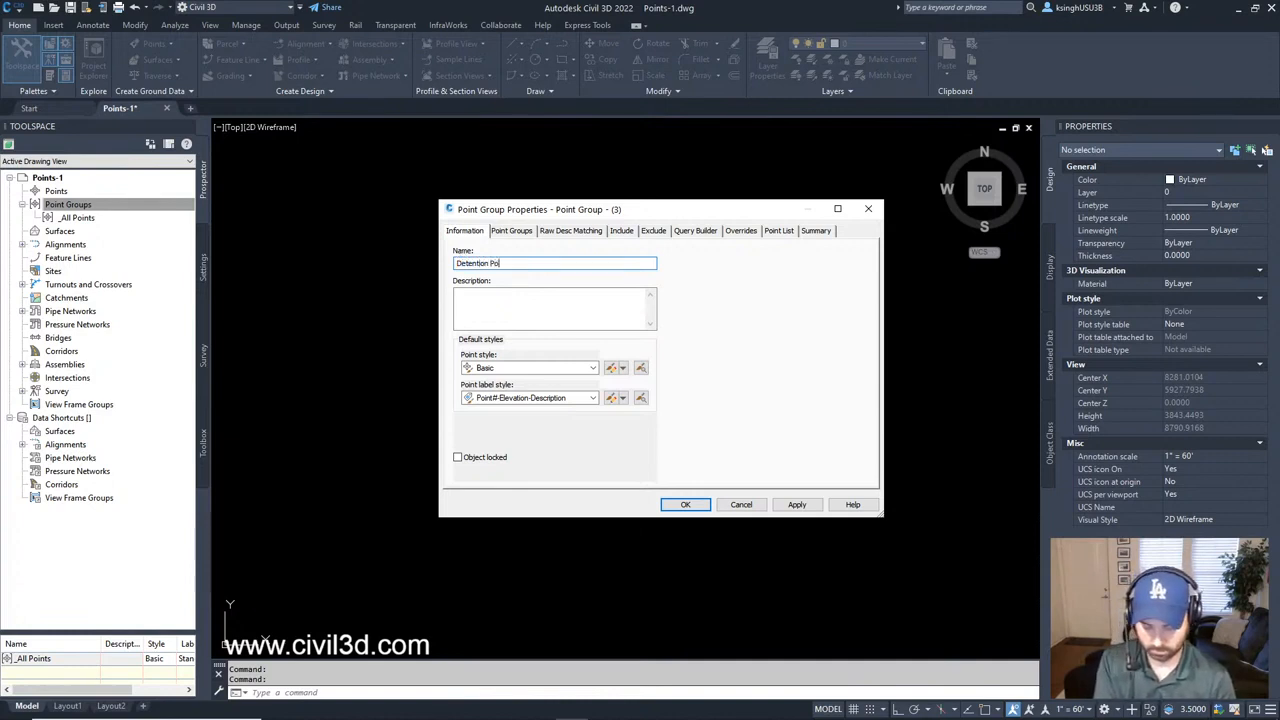
type("nd")
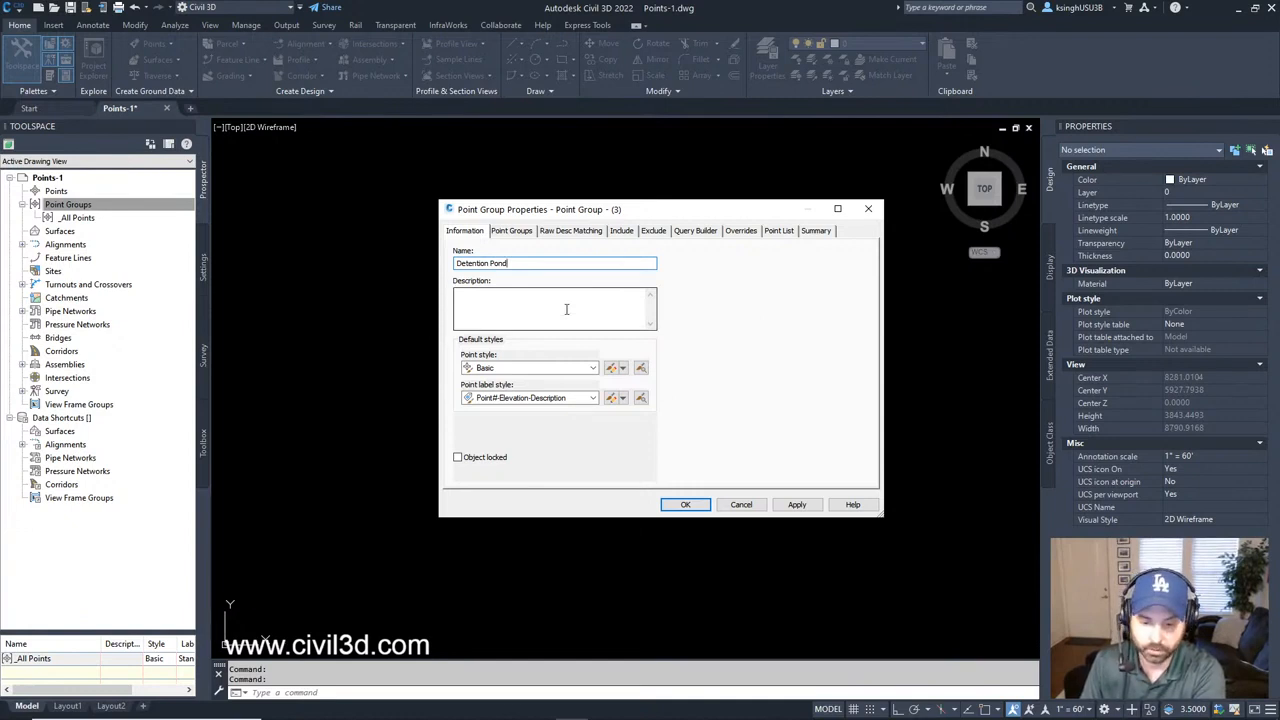
Step: Match the Detention Pond group to the raw description code POND*, review its include and query settings, and create the group
left_click(582, 233)
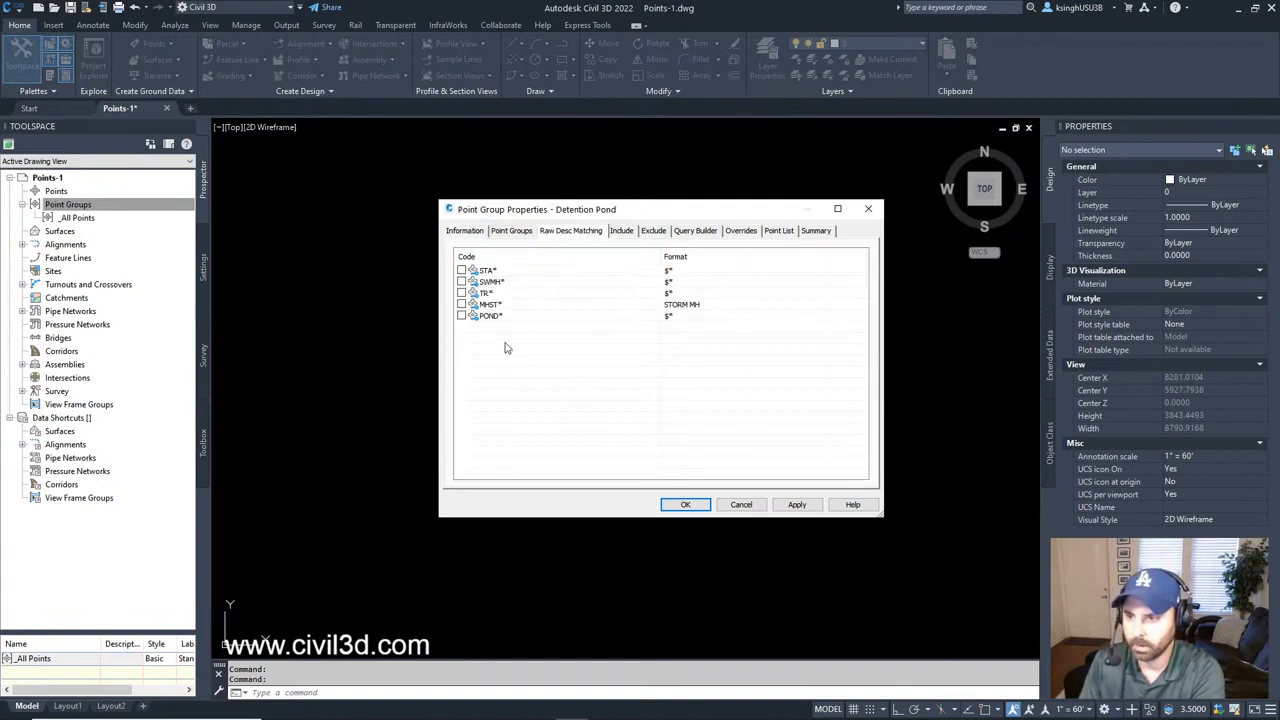
left_click(461, 316)
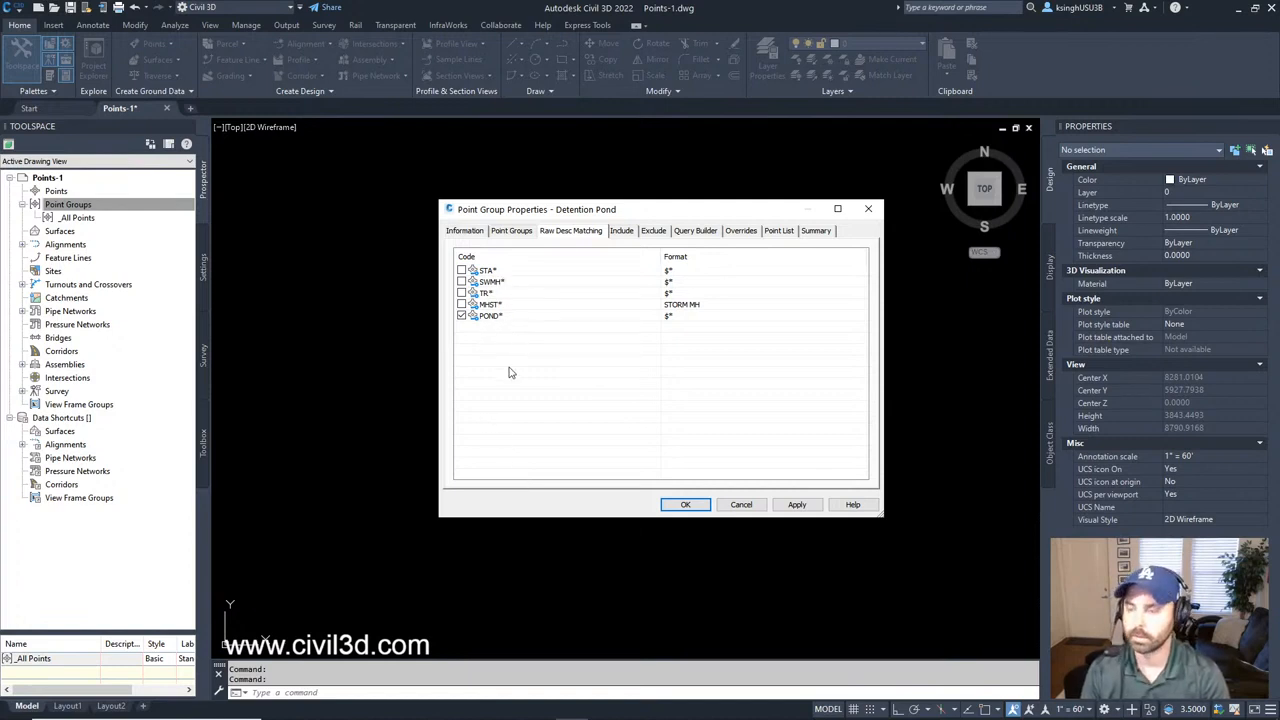
left_click(622, 231)
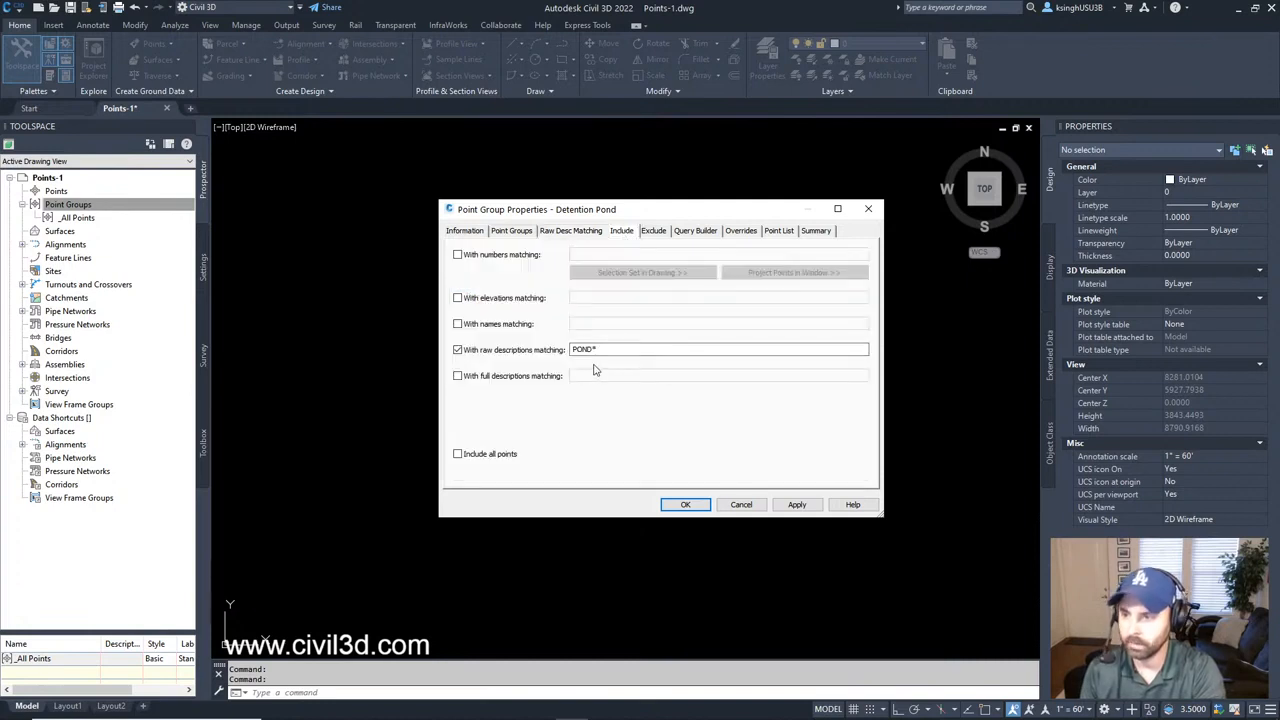
left_click(571, 231)
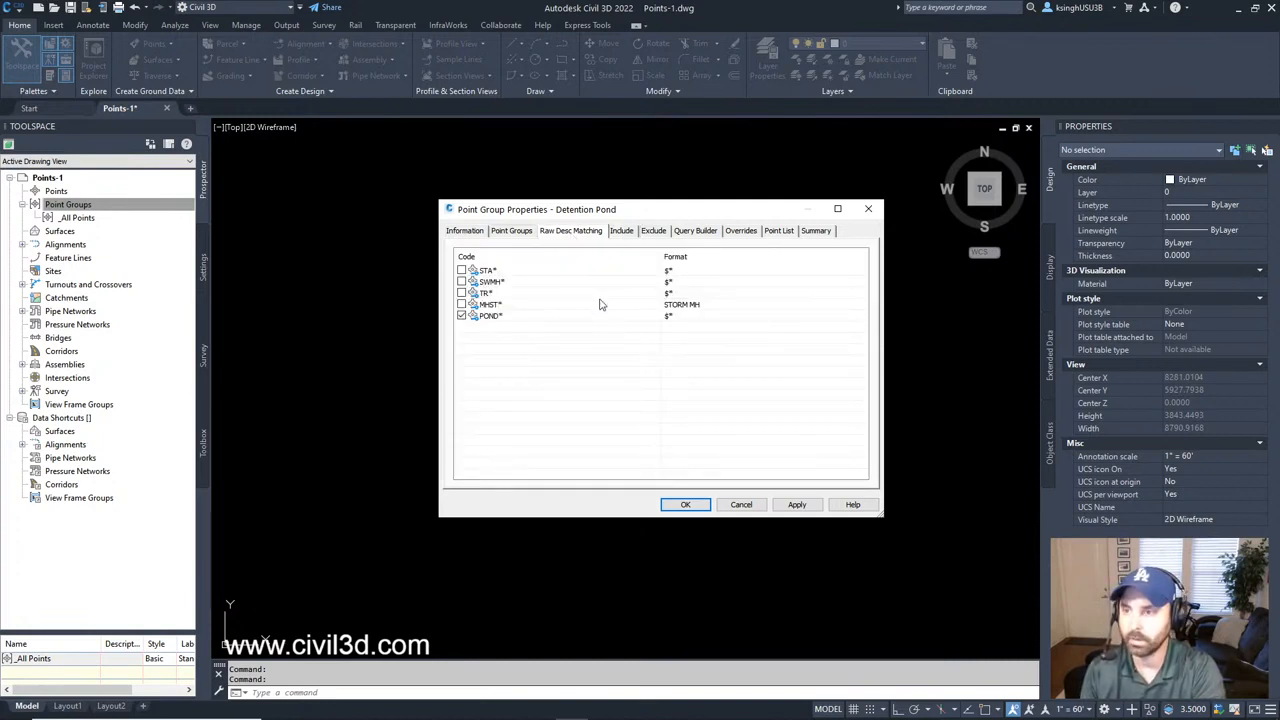
left_click(622, 231)
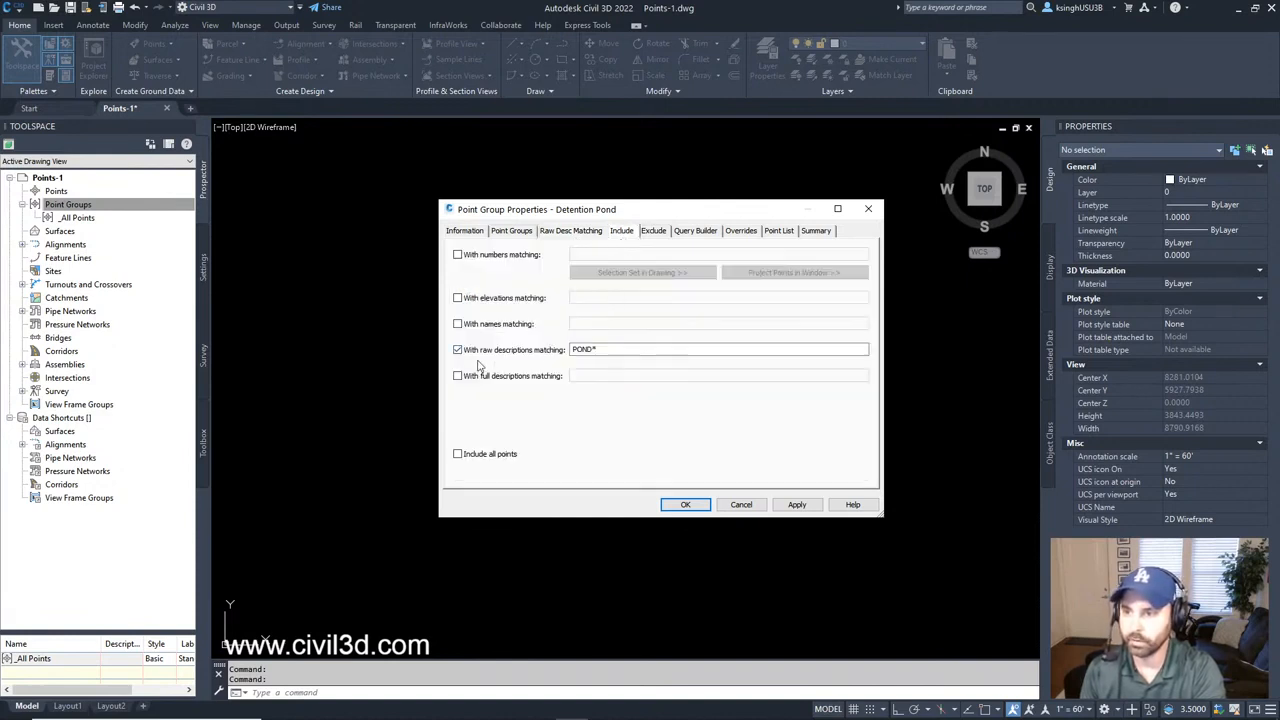
left_click(714, 236)
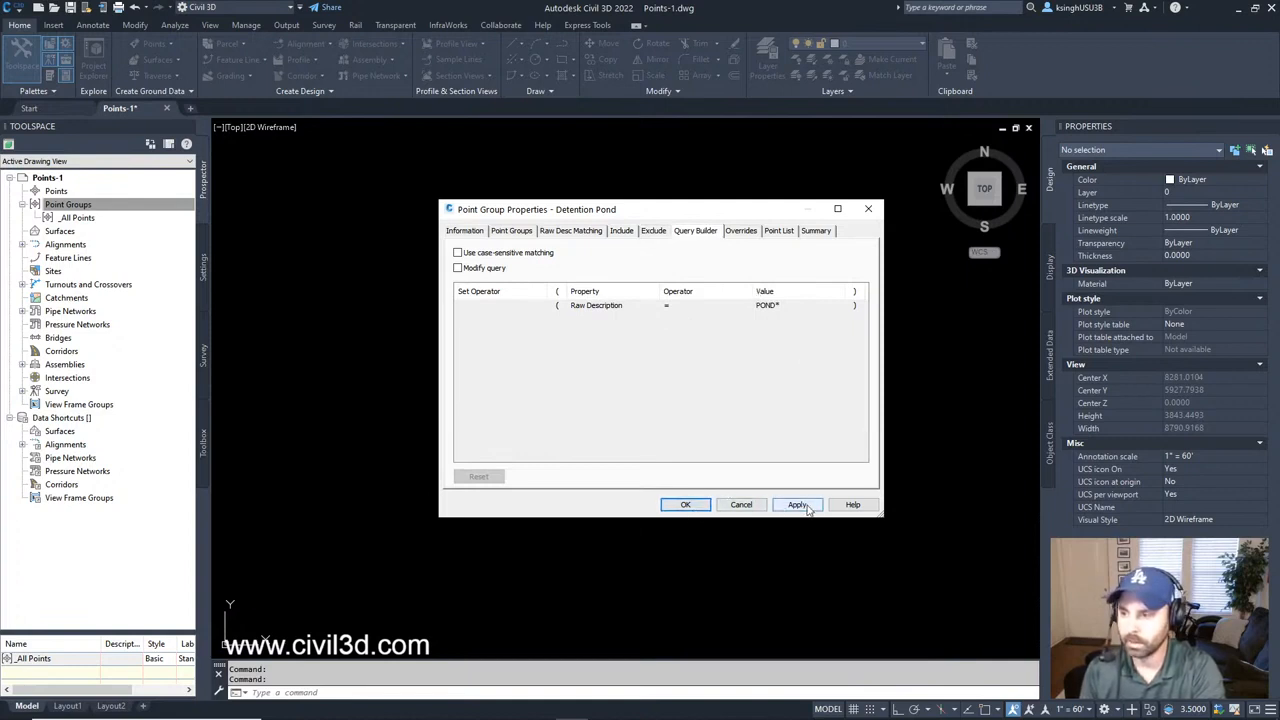
left_click(688, 507)
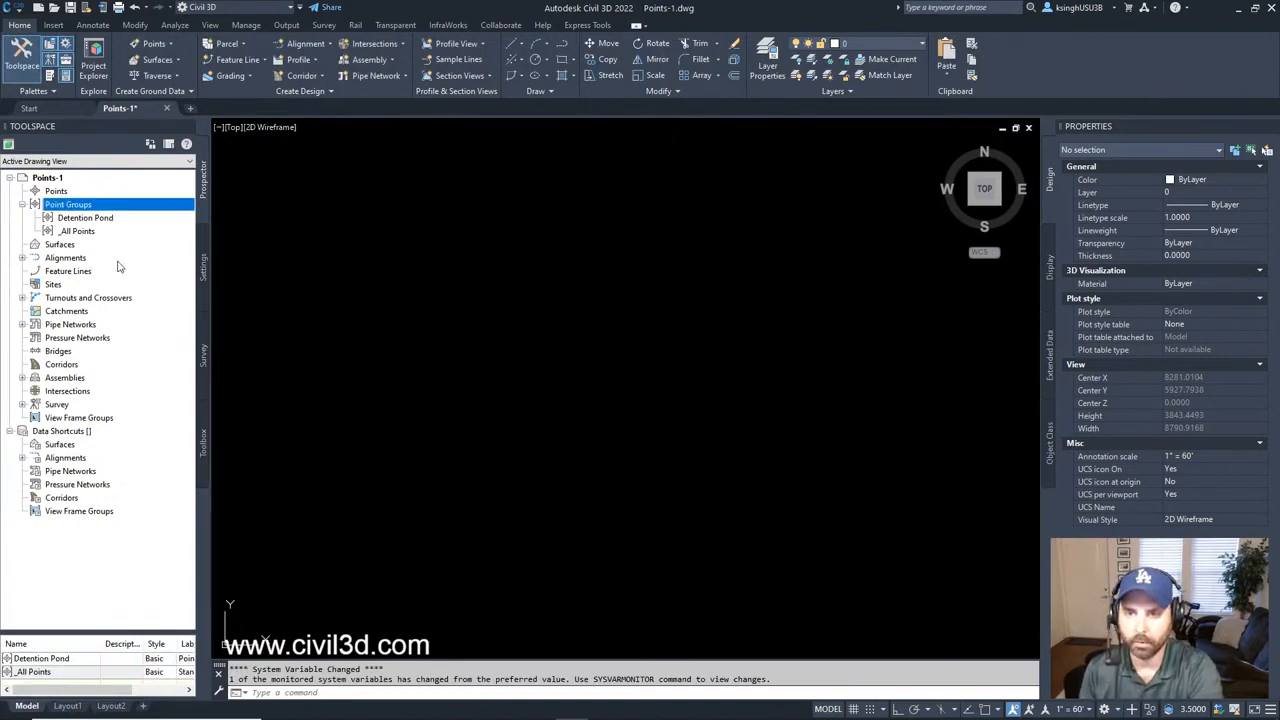
Step: Start another new point group and name it Storm Manholes
right_click(80, 207)
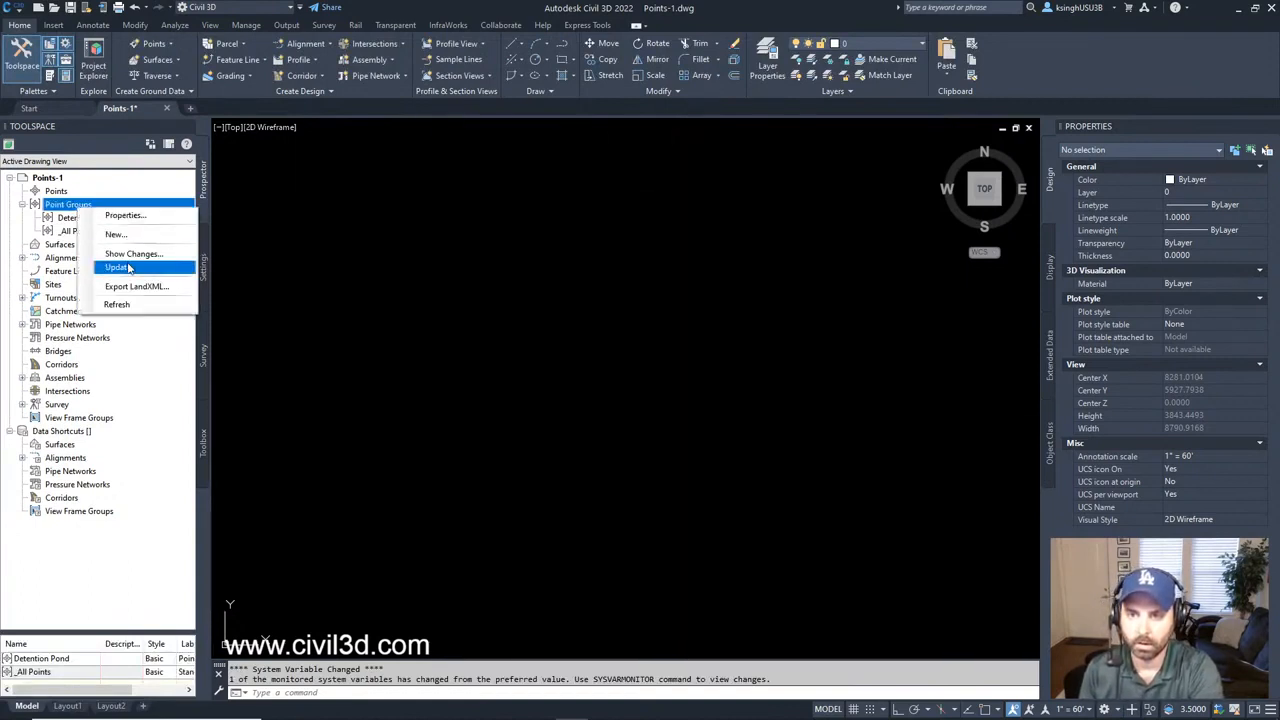
left_click(120, 234)
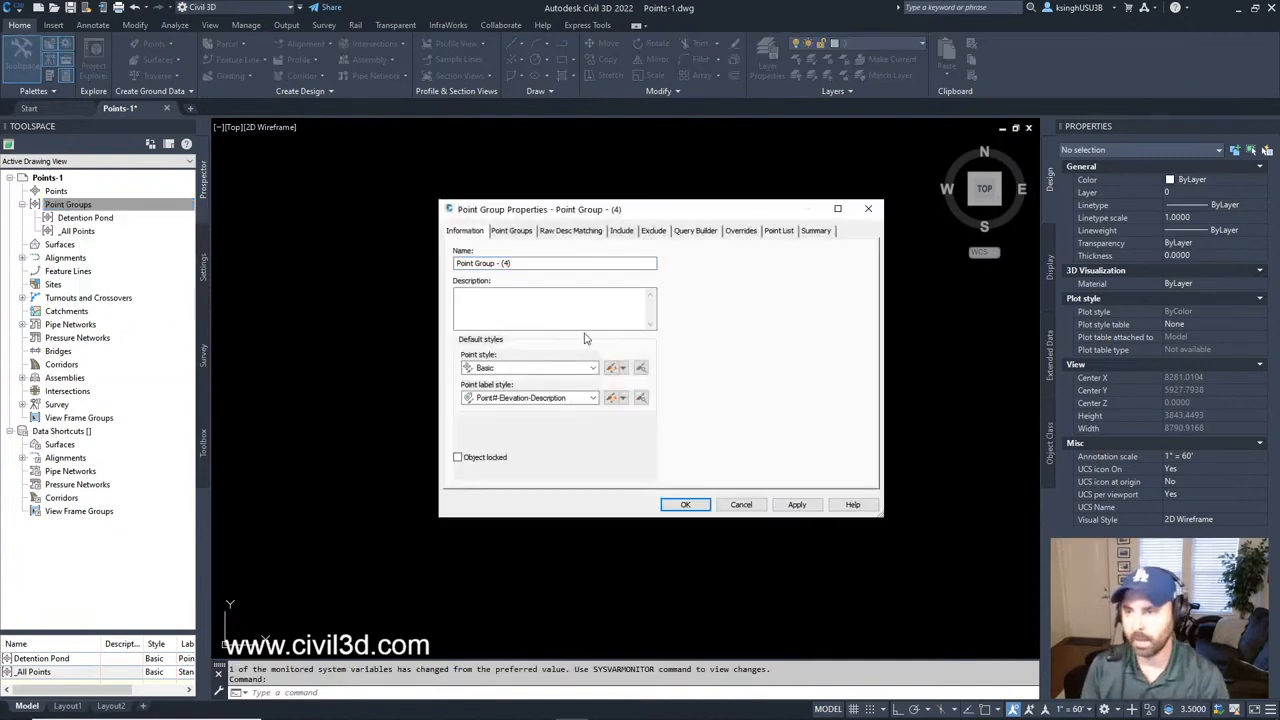
left_click_drag(546, 266, 457, 264)
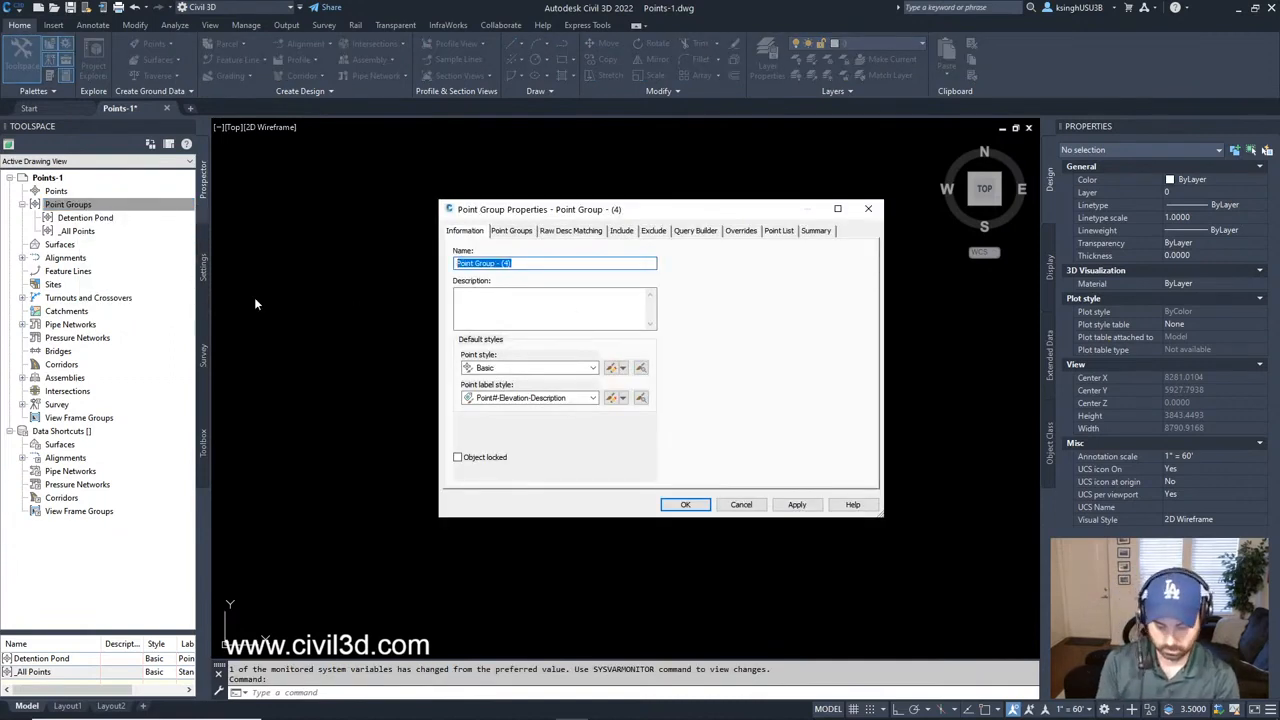
type("Storm")
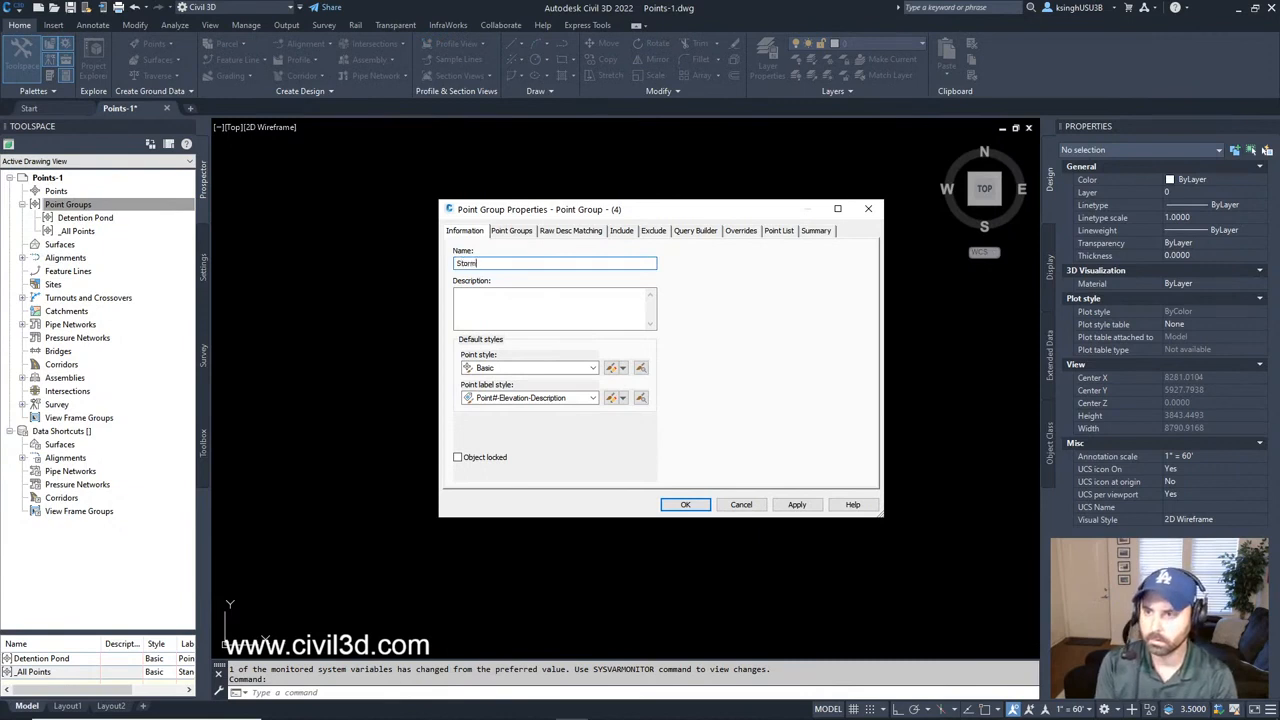
type(" Manholes")
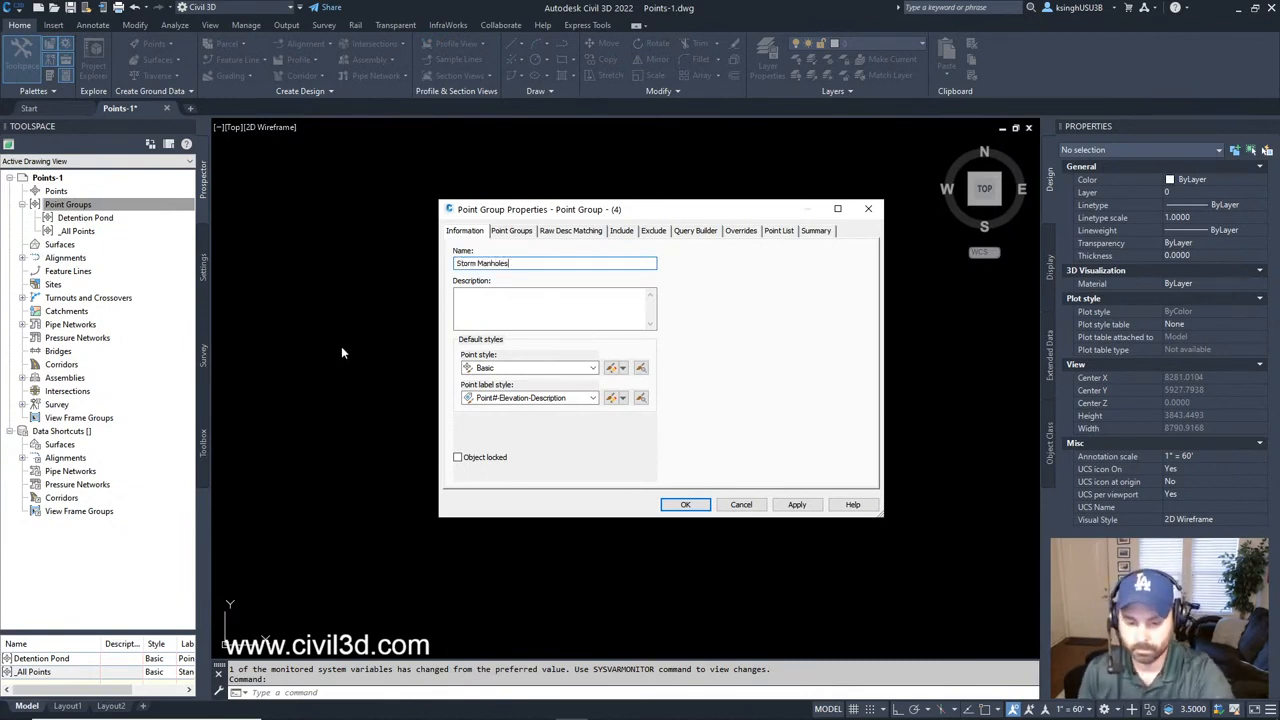
Step: Match the Storm Manholes group to the raw description code MHST*, review its include and query settings, and create the group
left_click(566, 233)
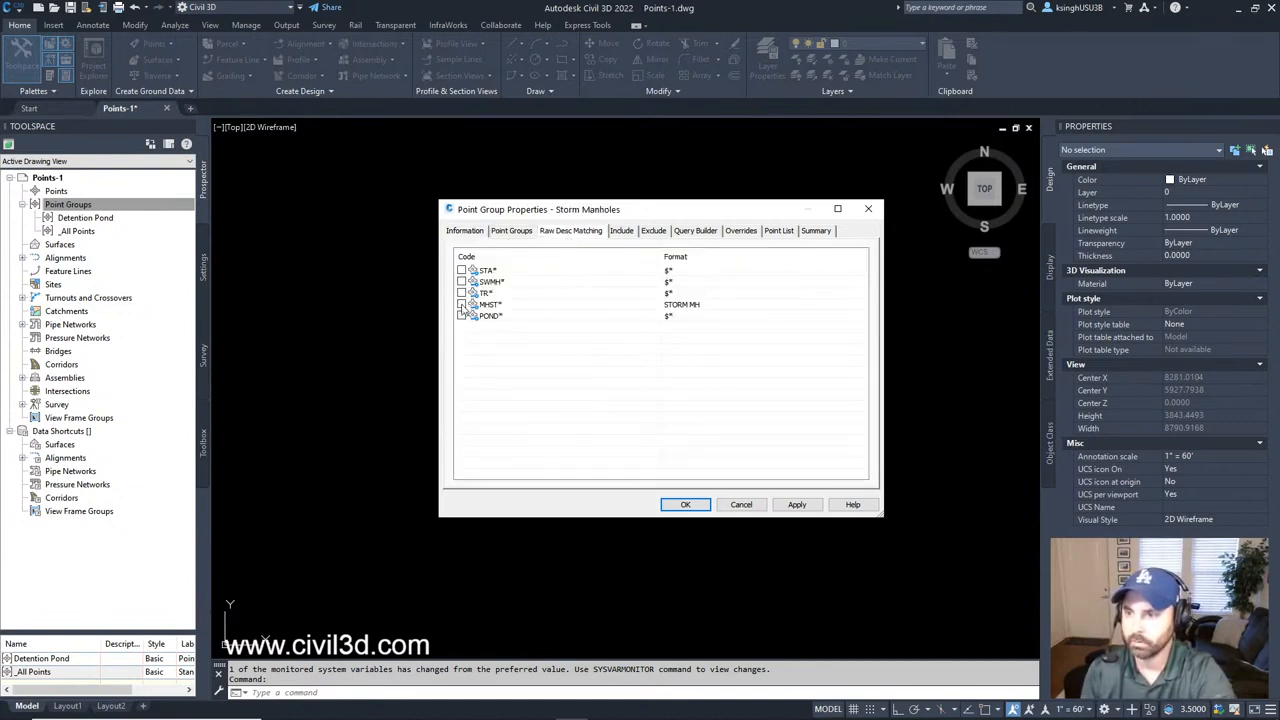
left_click(462, 305)
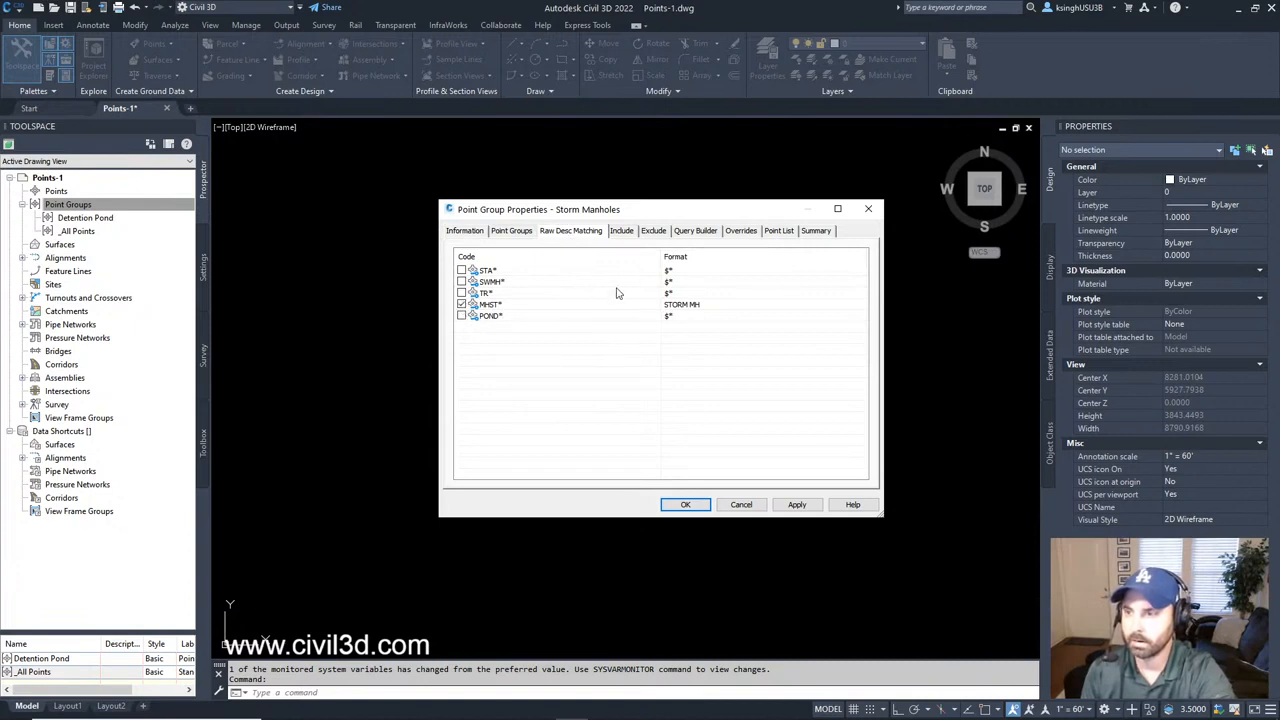
left_click(621, 231)
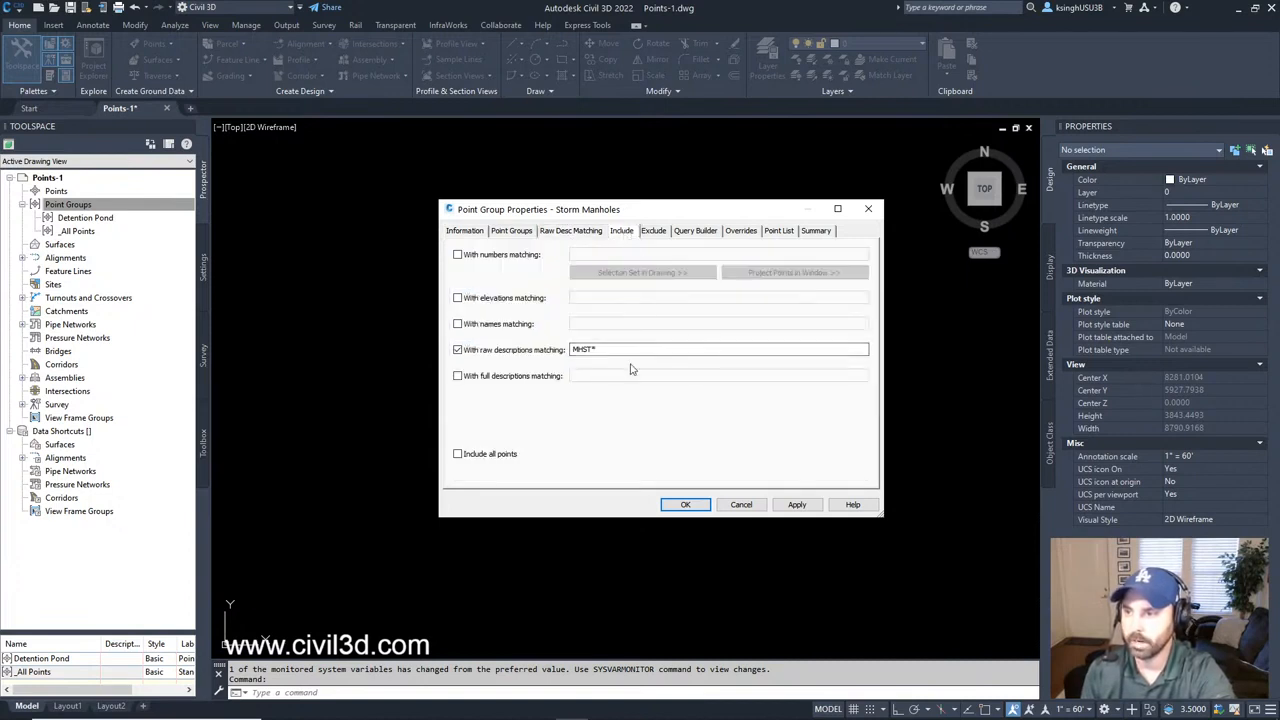
left_click(694, 231)
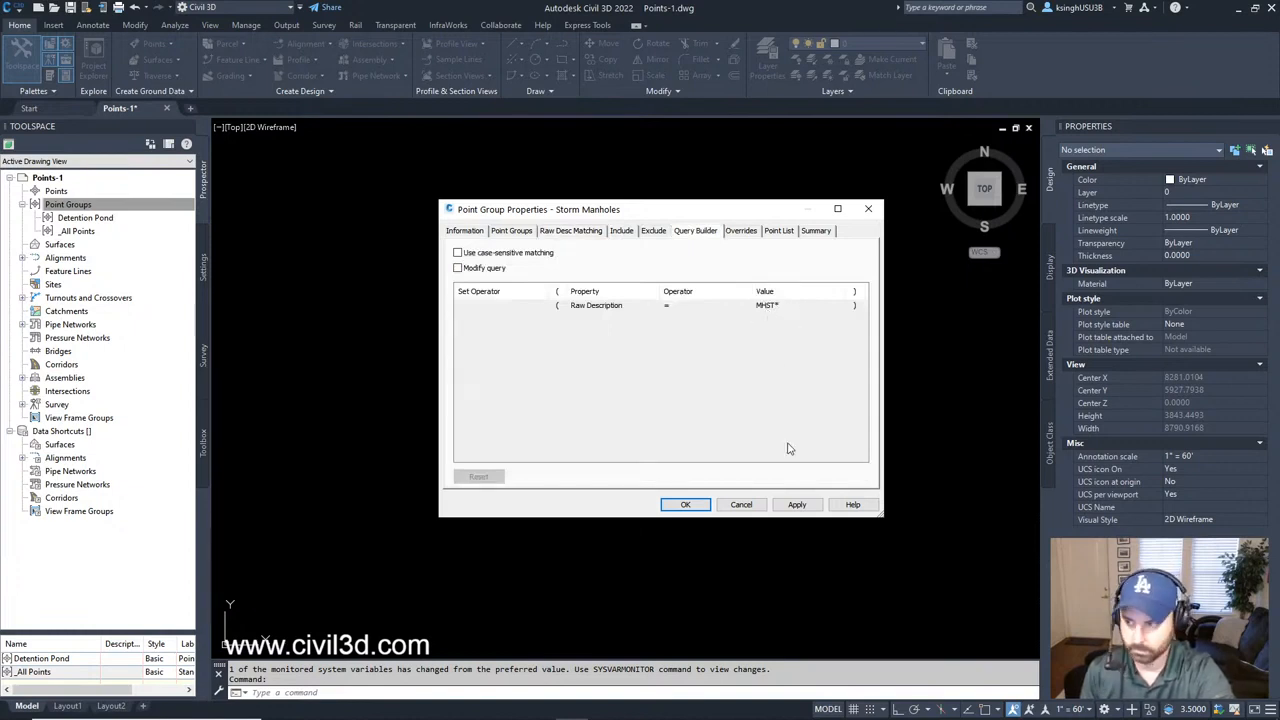
left_click(685, 504)
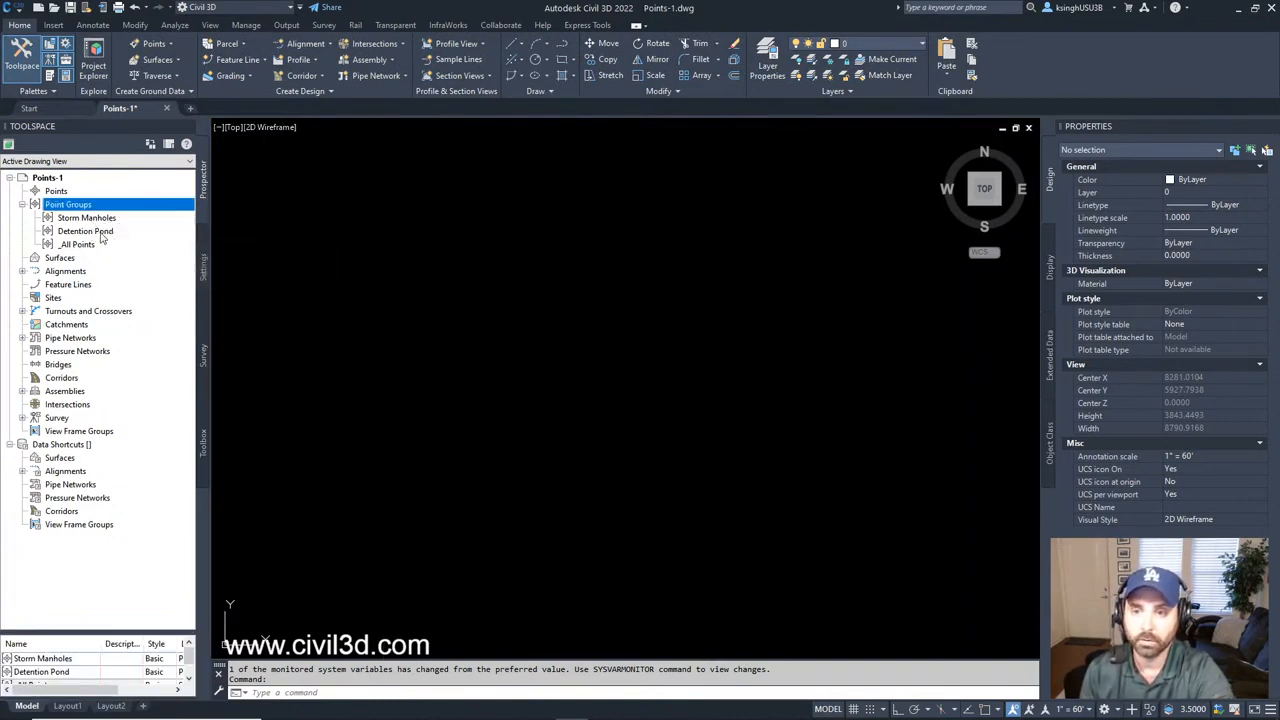
Step: Open the properties of the _All Points group, choose Standard as its default point label style, and accept the dialog
left_click(86, 245)
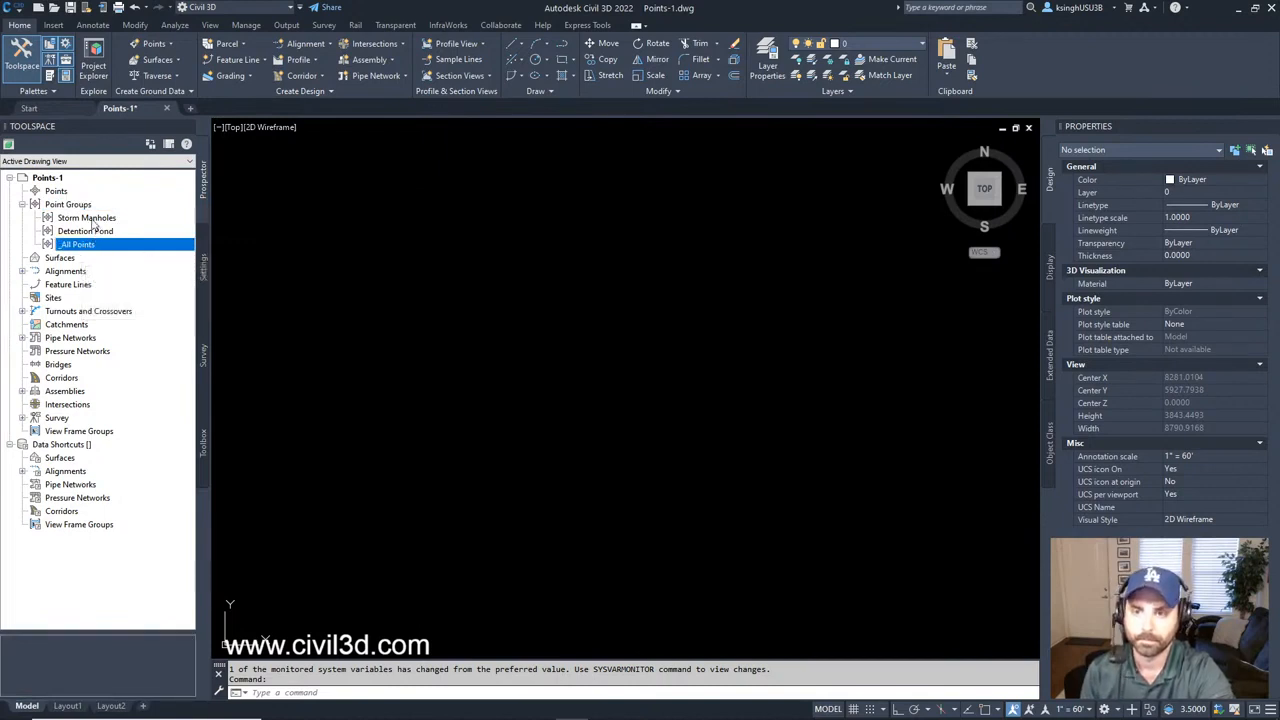
left_click(94, 218)
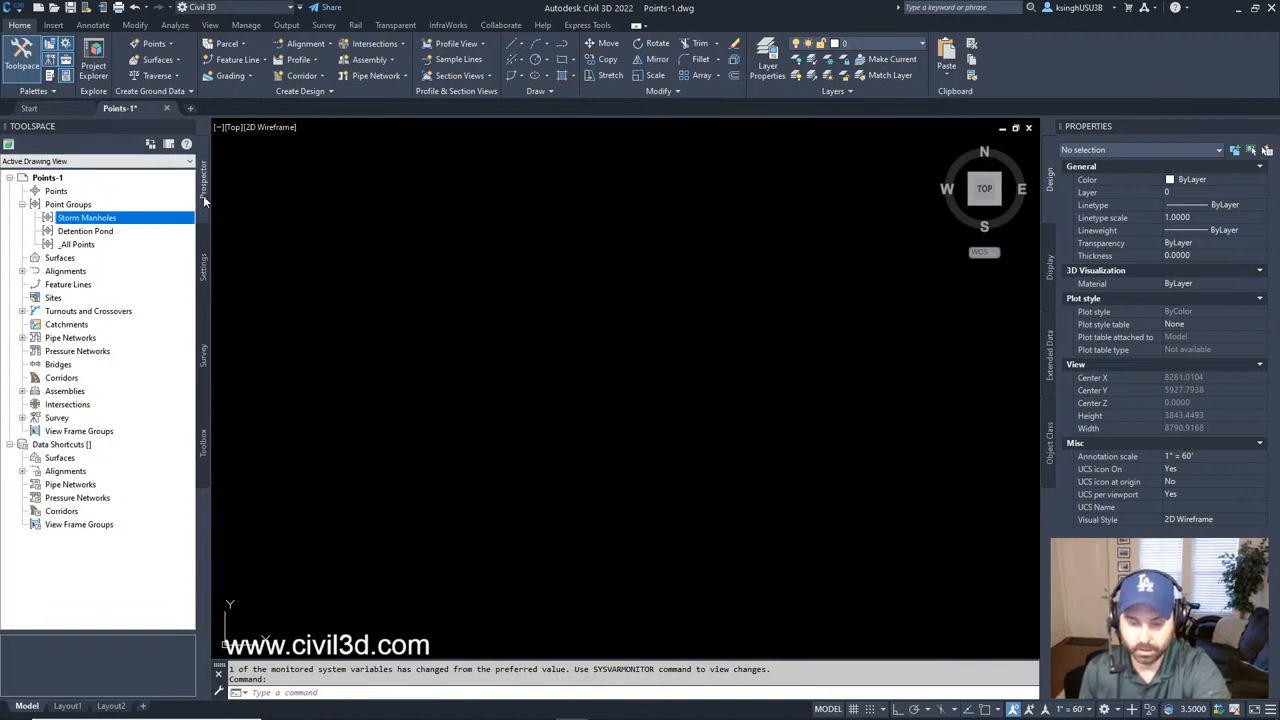
right_click(89, 247)
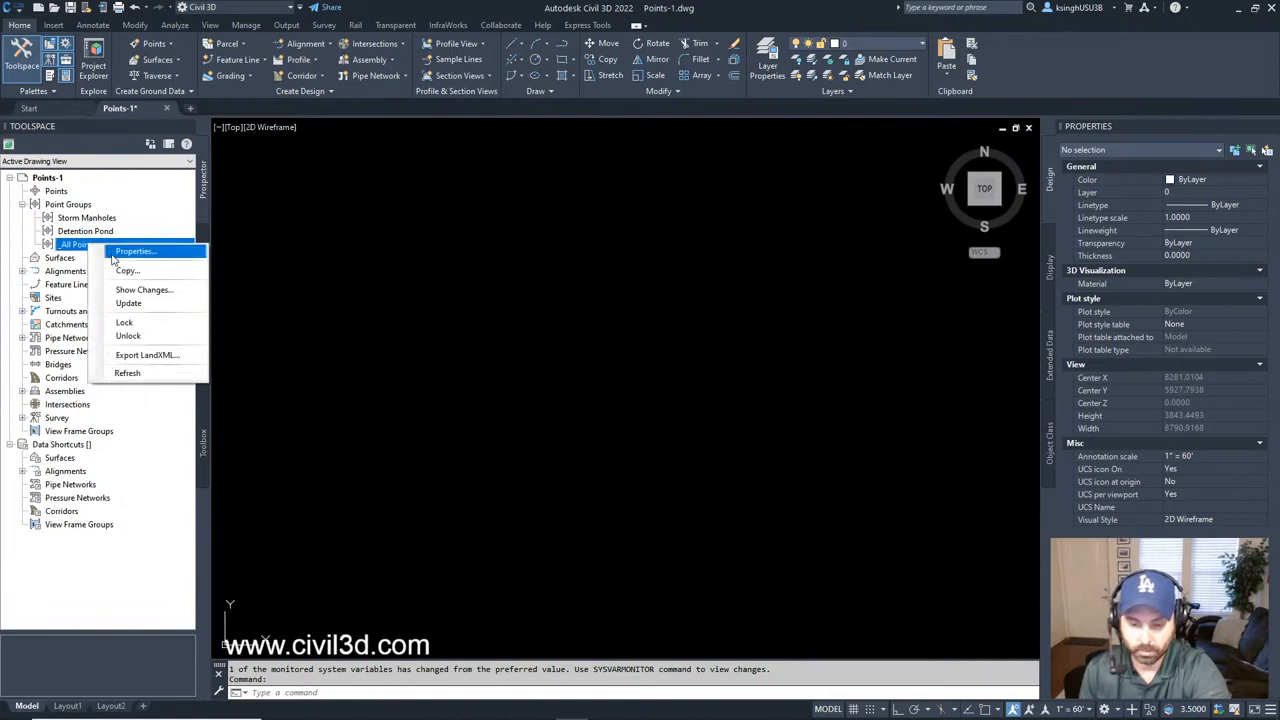
left_click(118, 252)
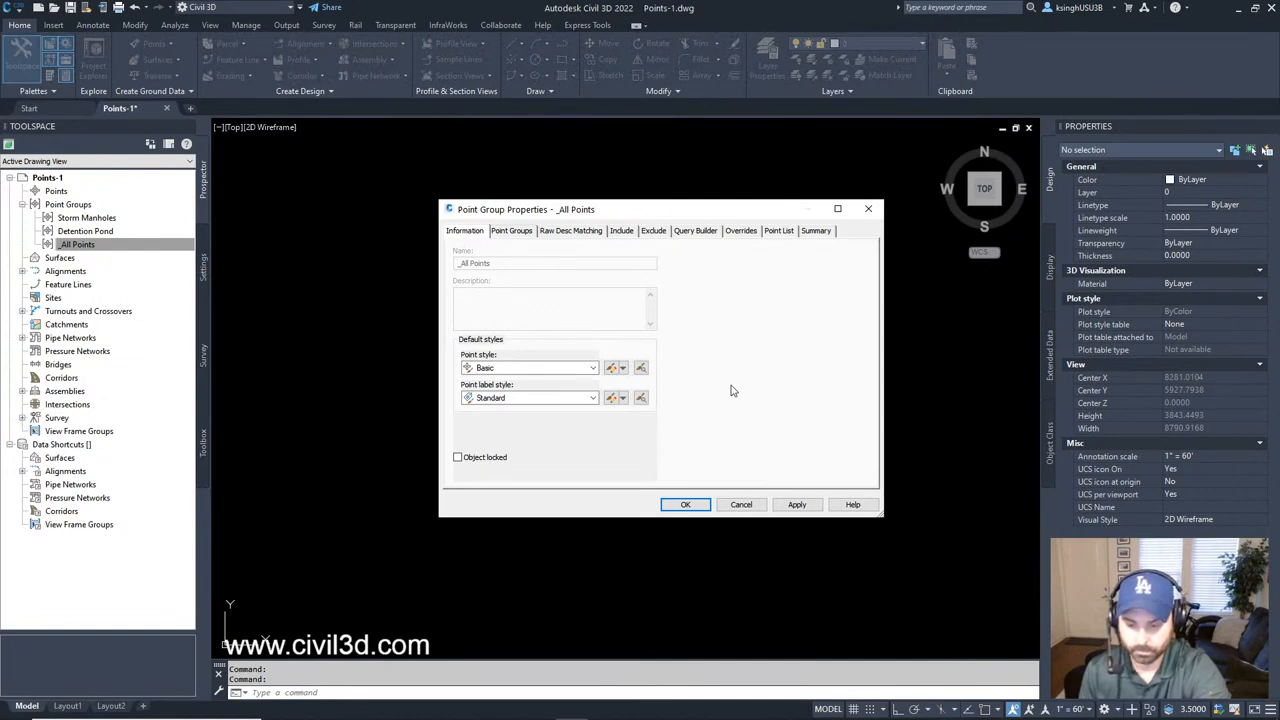
left_click(578, 400)
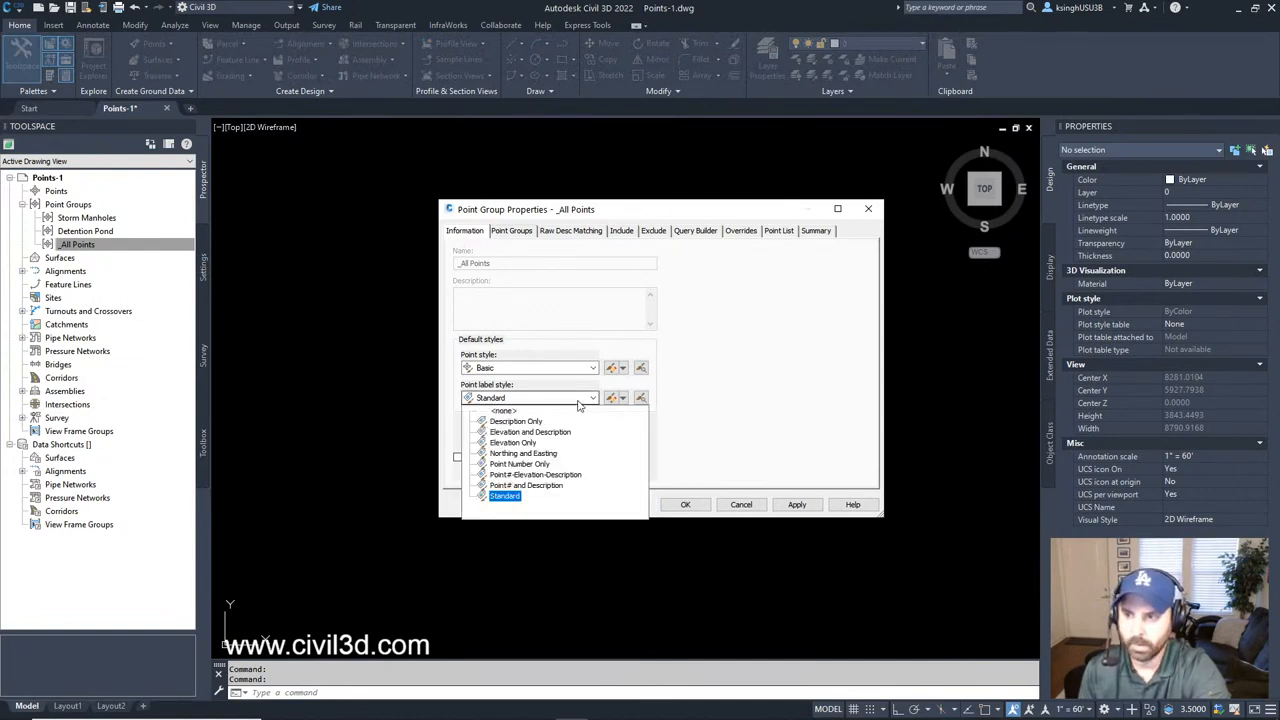
left_click(506, 496)
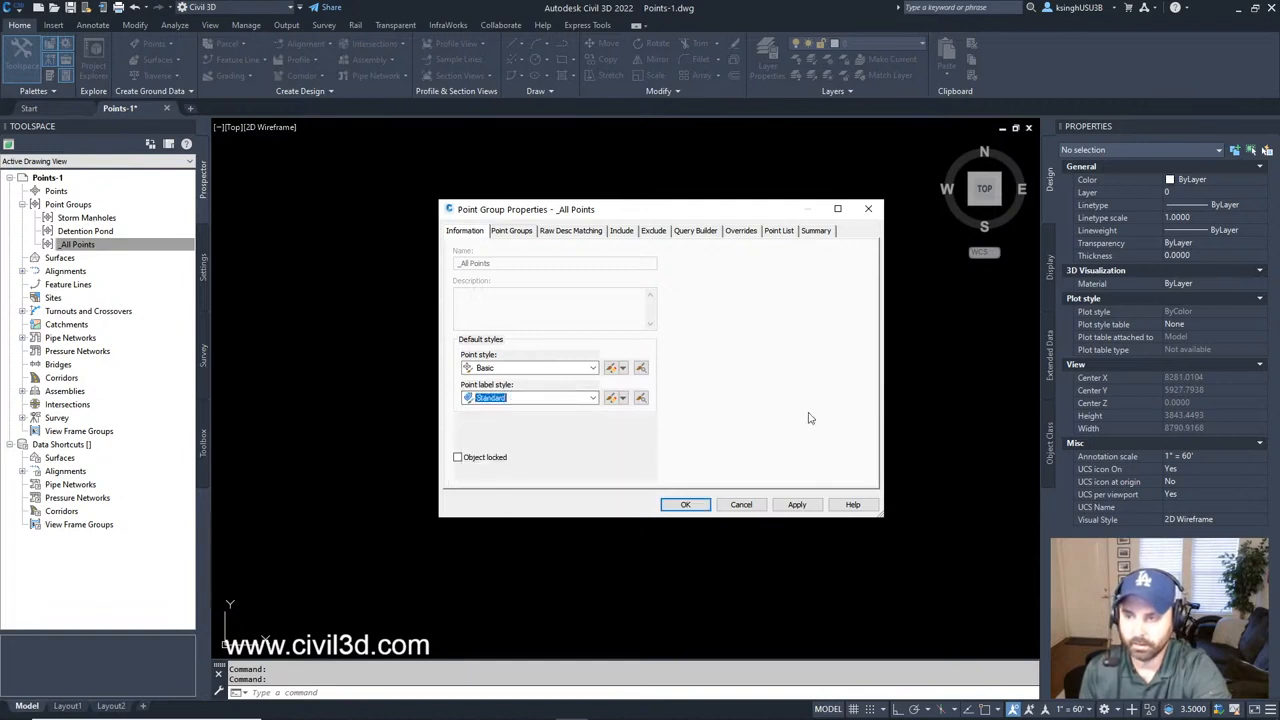
left_click(685, 506)
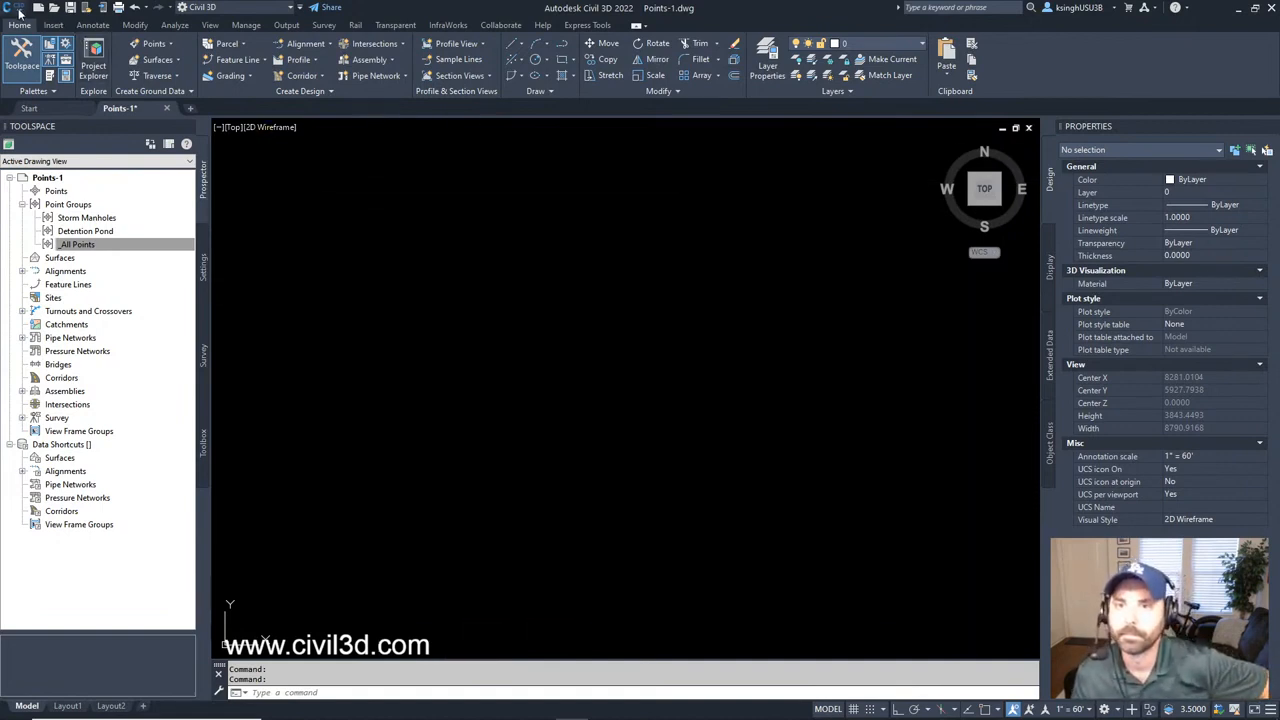
Step: Open the Points-1a drawing and bring up the Create Points tools with the parameter list expanded and enlarged
left_click(16, 10)
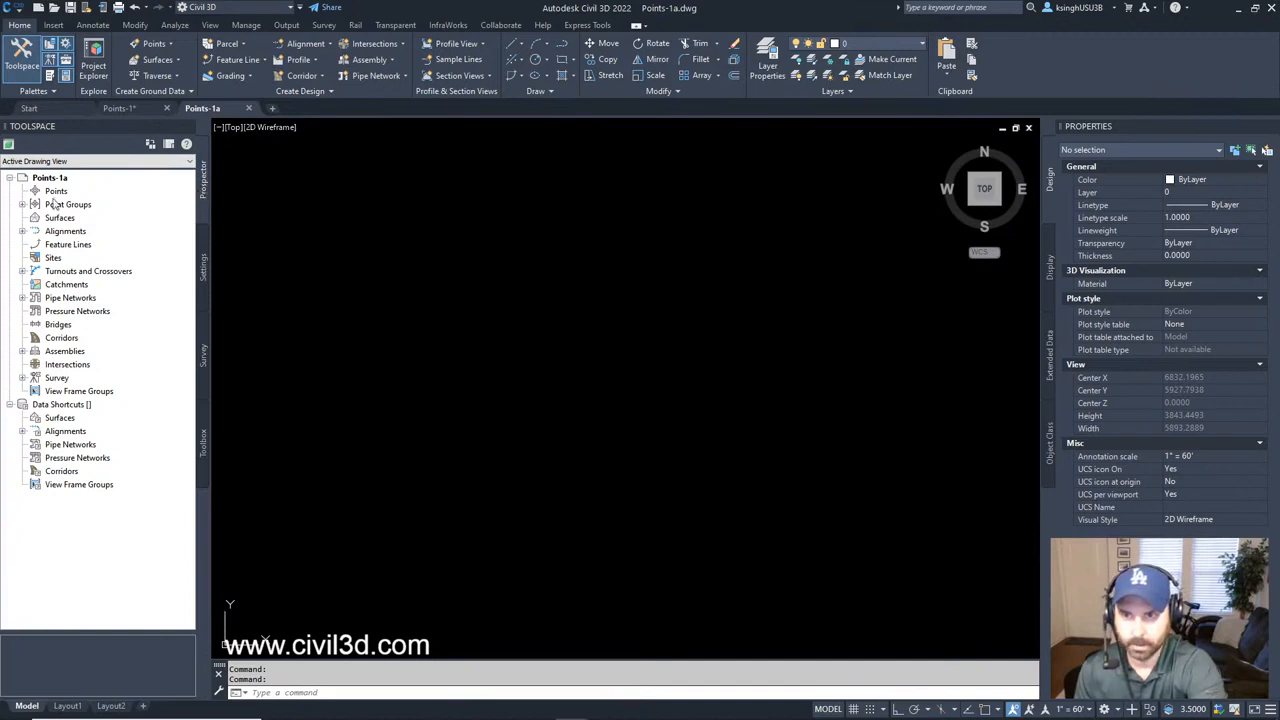
left_click(56, 193)
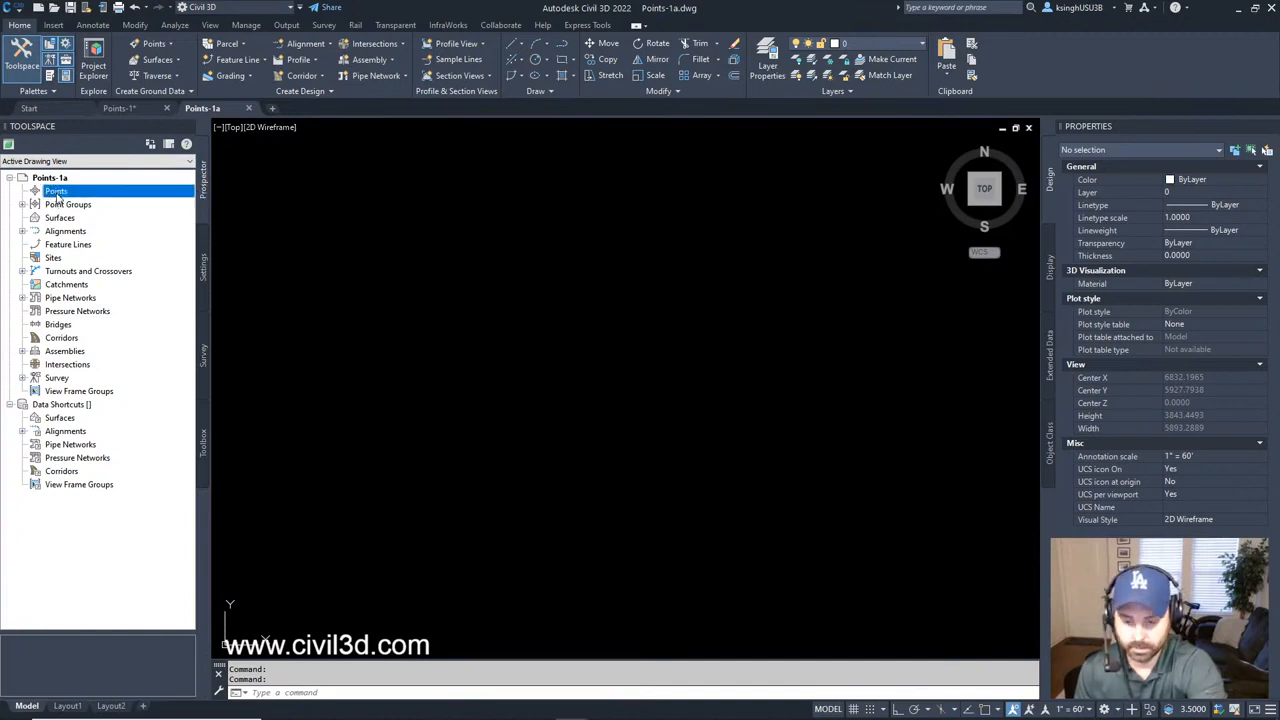
right_click(57, 197)
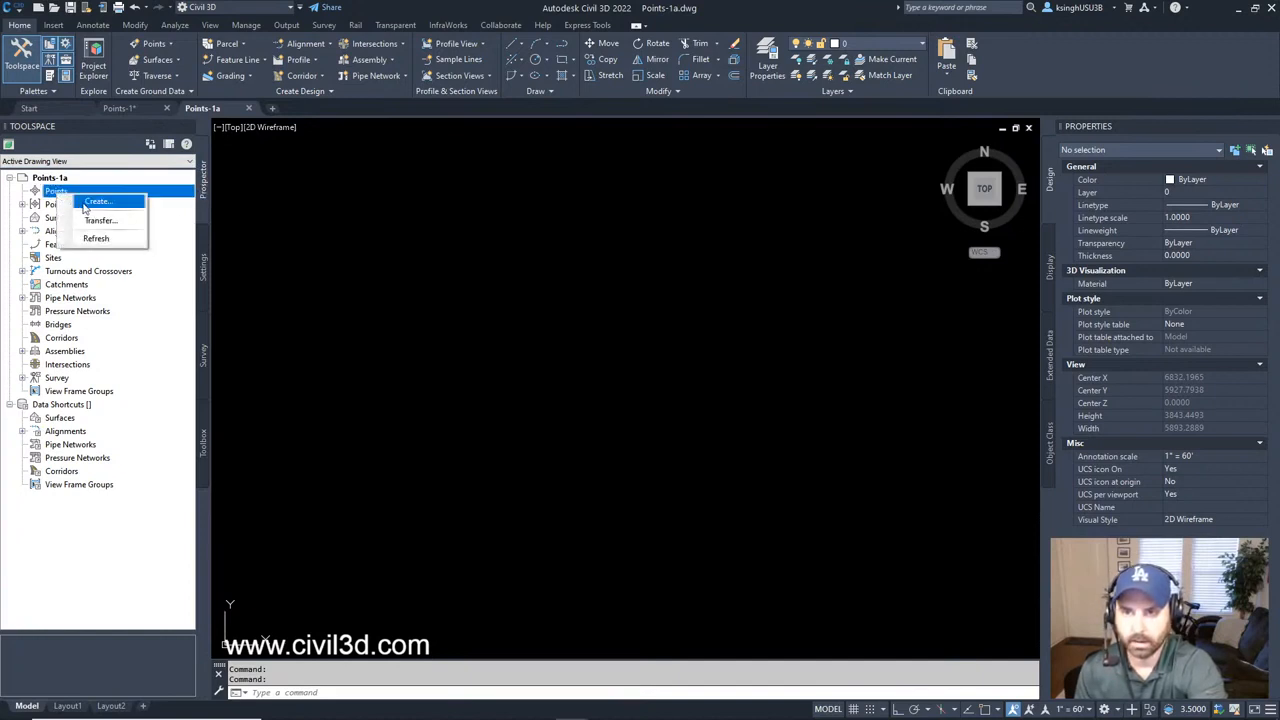
left_click(92, 204)
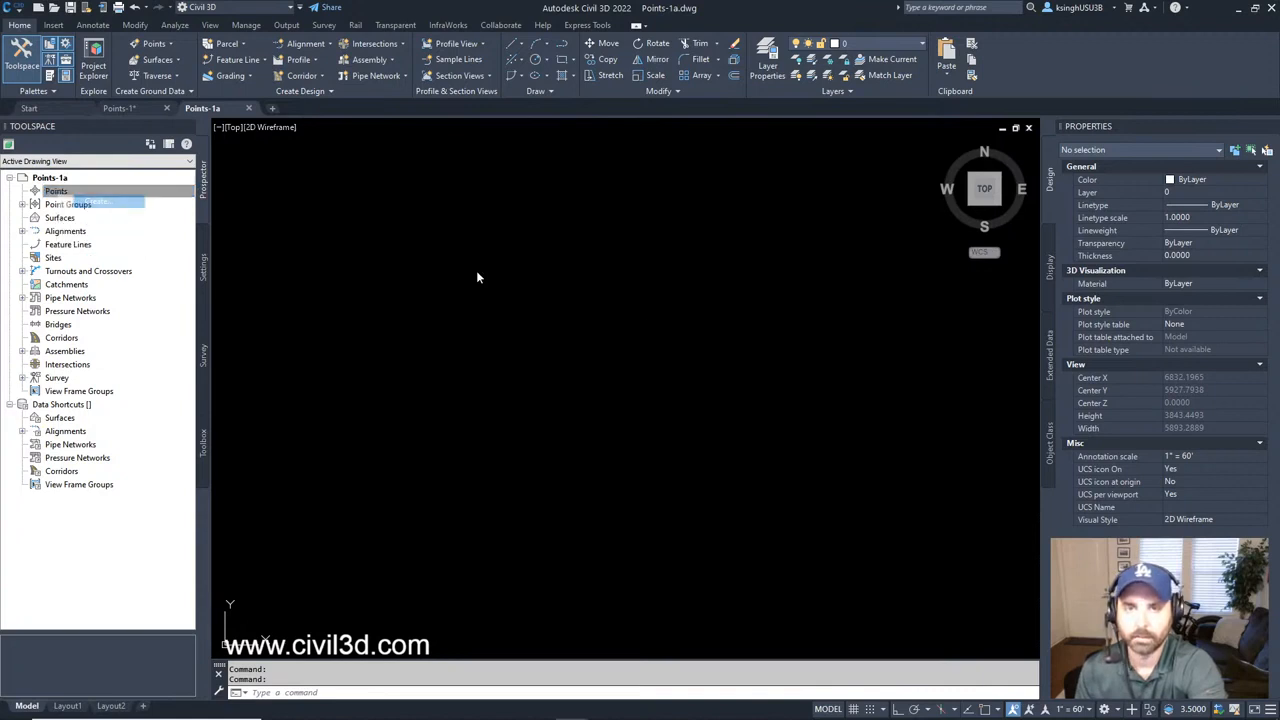
mouse_move(187, 18)
left_mouse_down()
mouse_move(381, 42)
mouse_move(616, 222)
mouse_move(707, 258)
left_mouse_up()
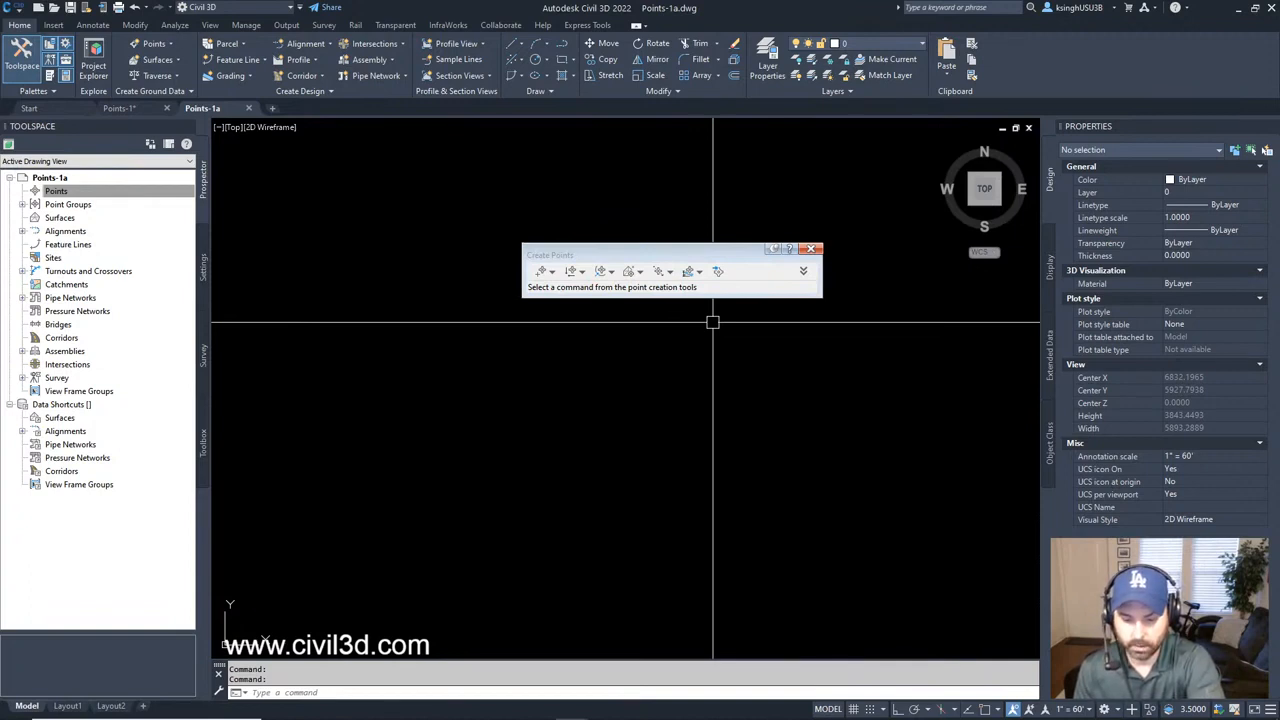
left_click(804, 273)
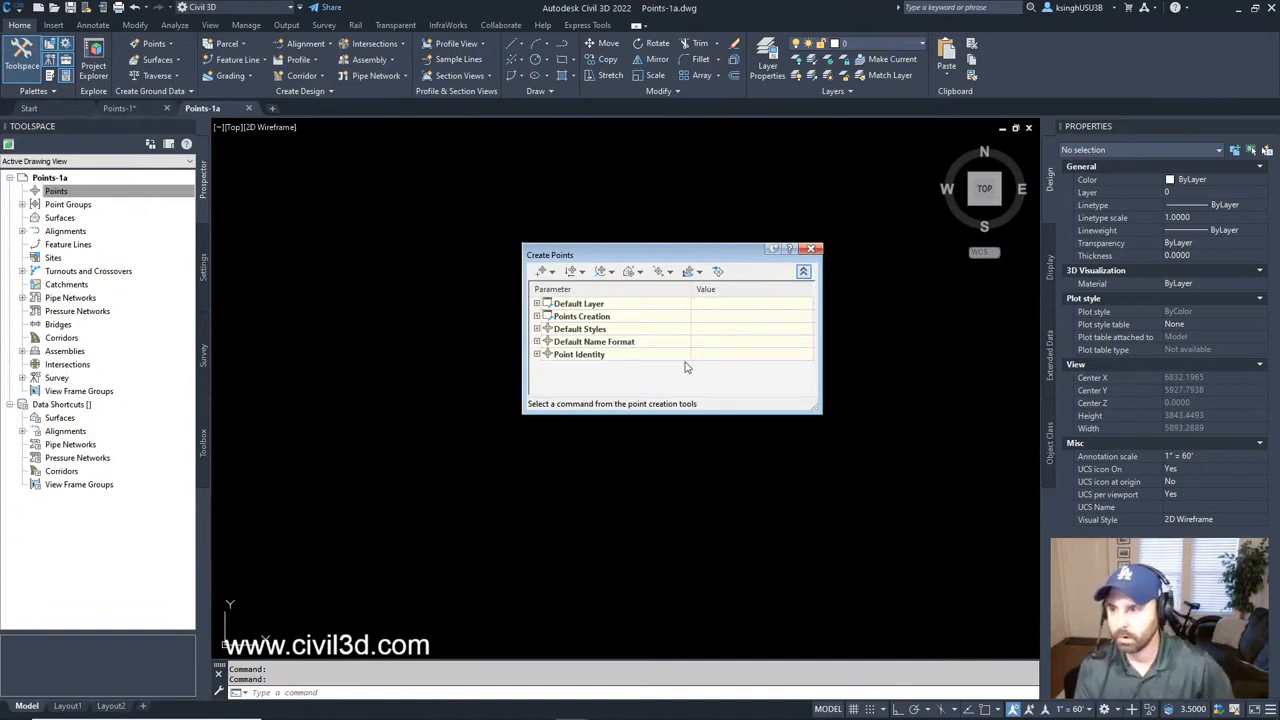
mouse_move(820, 412)
left_mouse_down()
mouse_move(906, 574)
mouse_move(955, 634)
left_mouse_up()
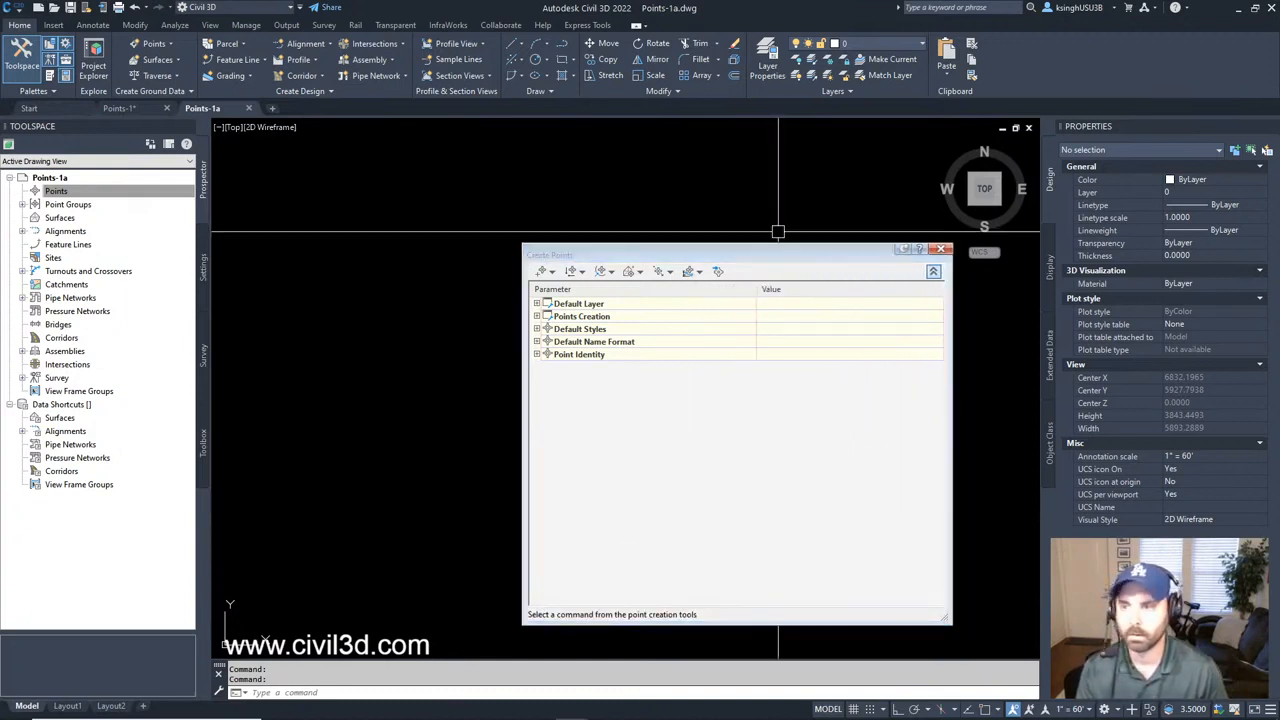
left_click_drag(749, 252, 622, 182)
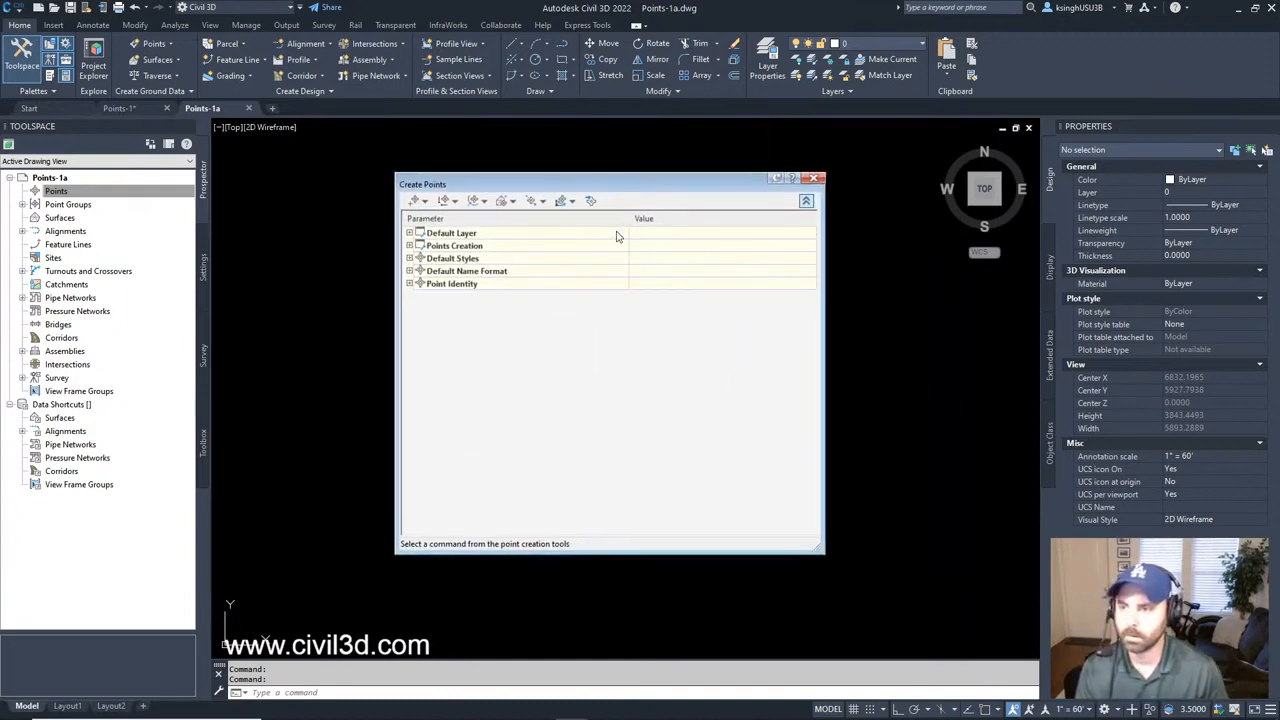
Step: Set the default layer for point creation to V-NODE
left_click(409, 233)
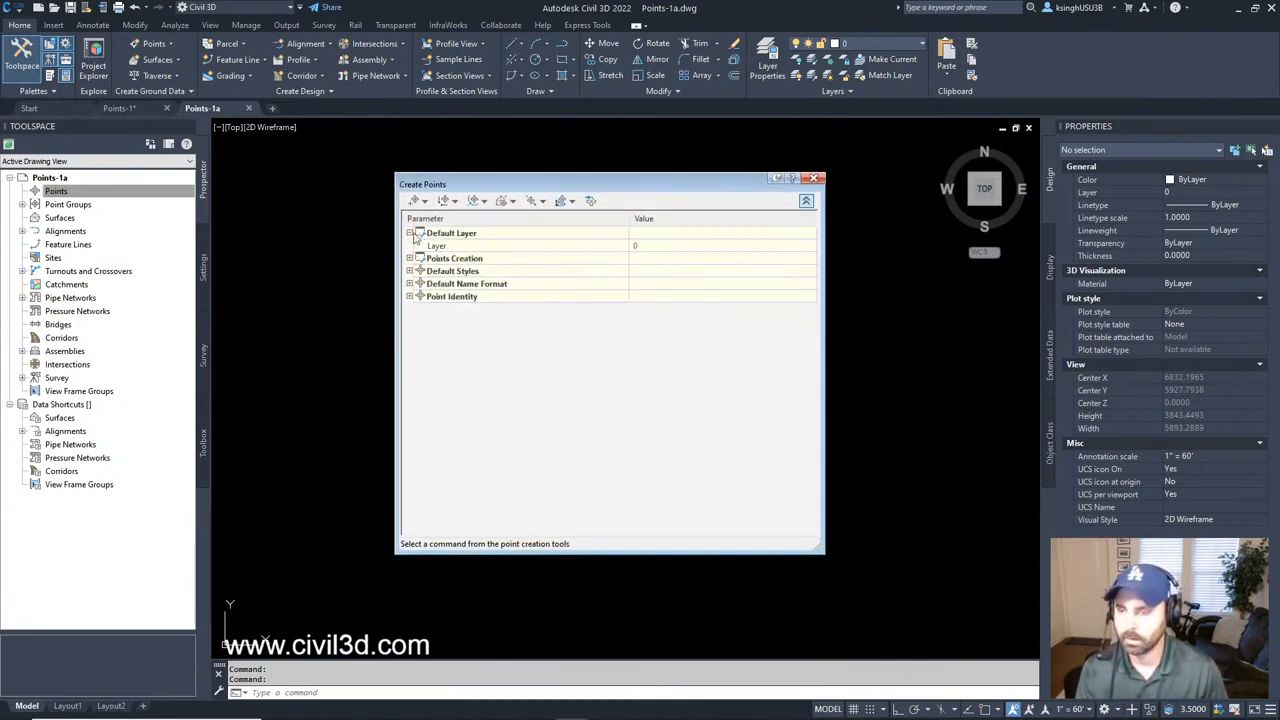
left_click(645, 248)
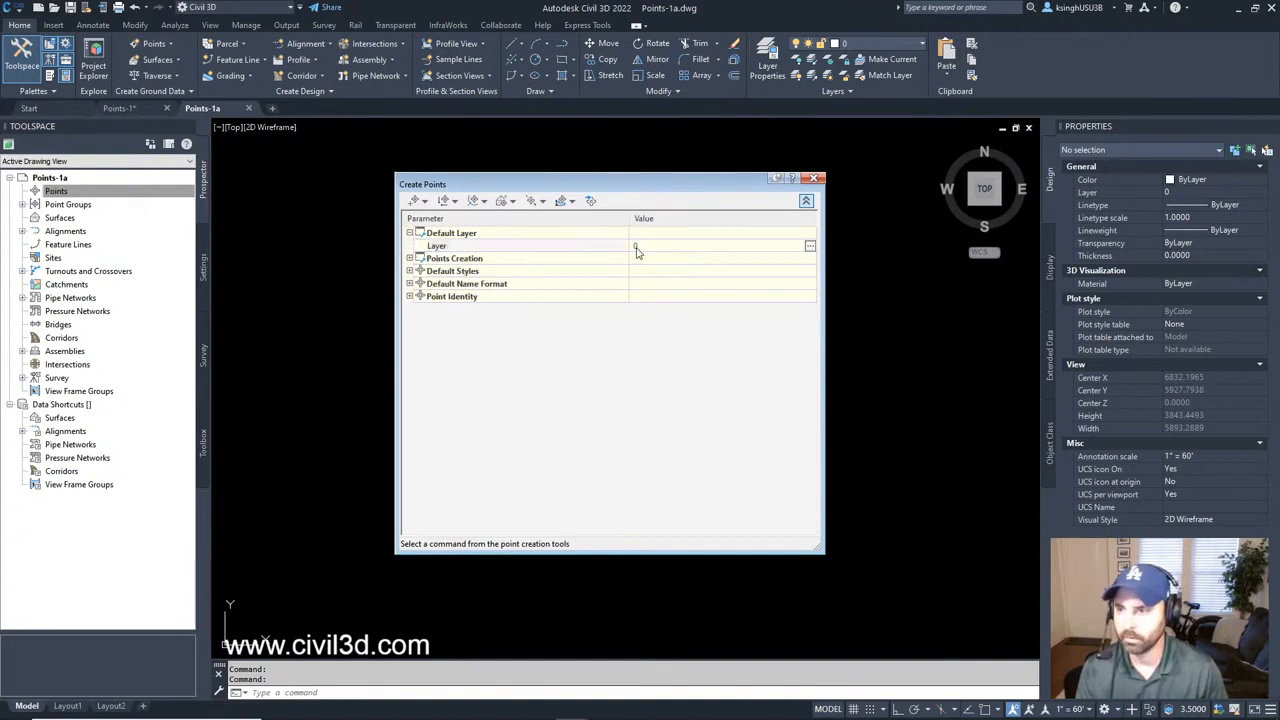
left_click(810, 246)
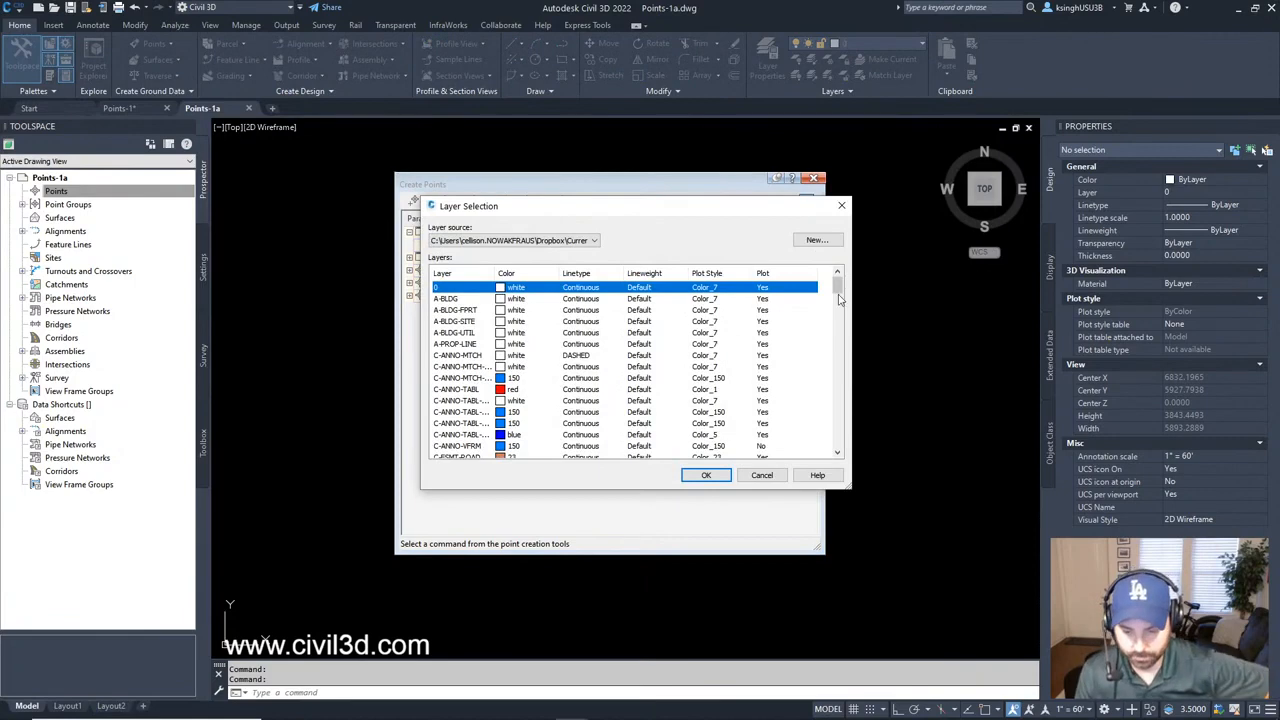
left_click_drag(837, 284, 837, 428)
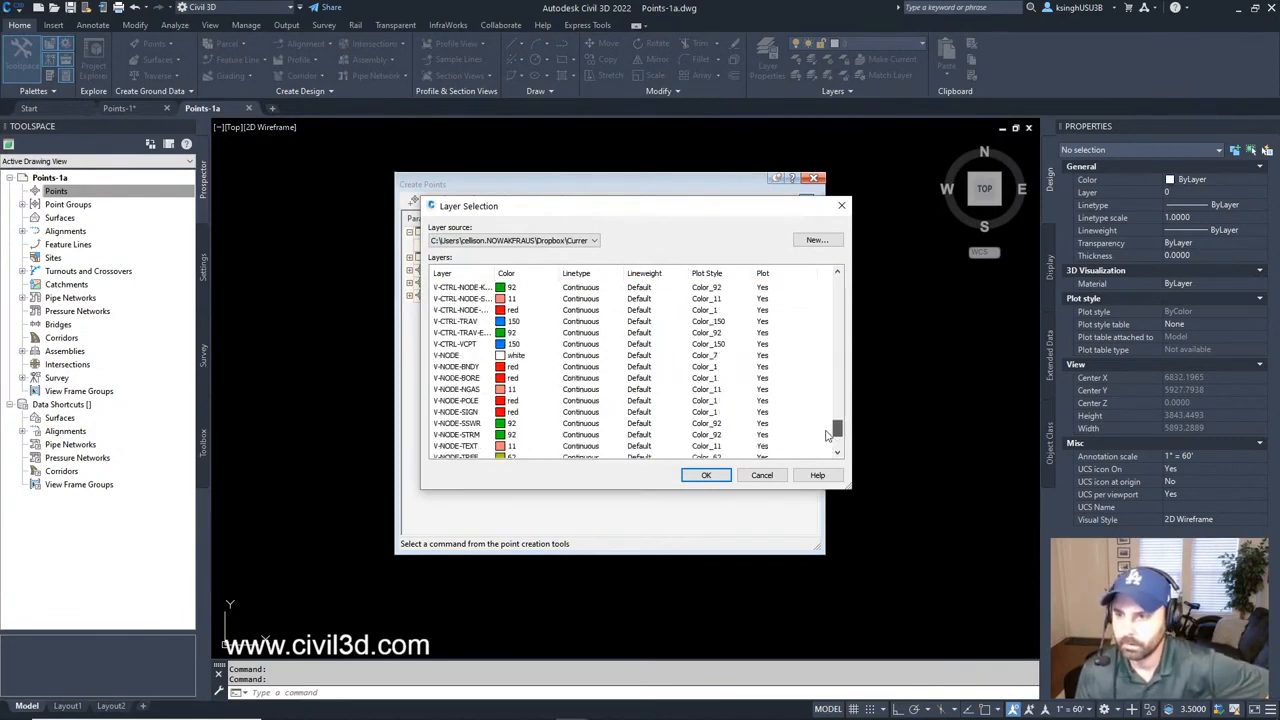
left_click(446, 356)
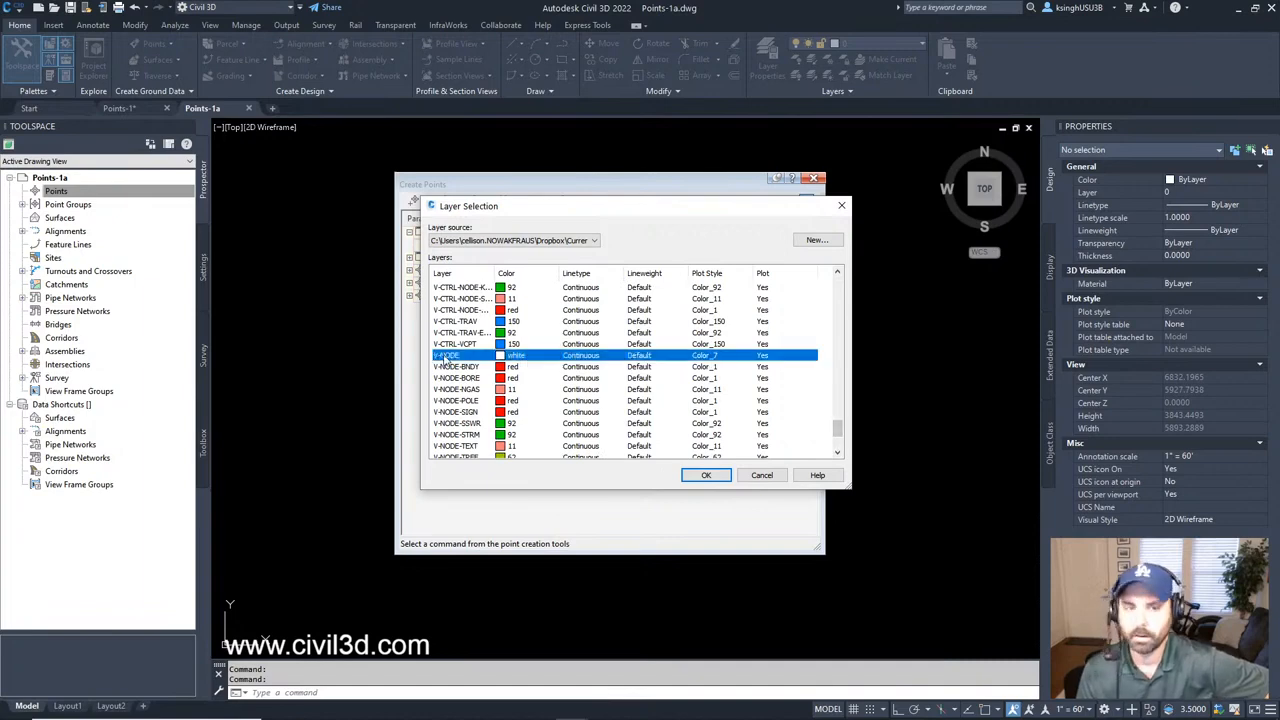
left_click(706, 476)
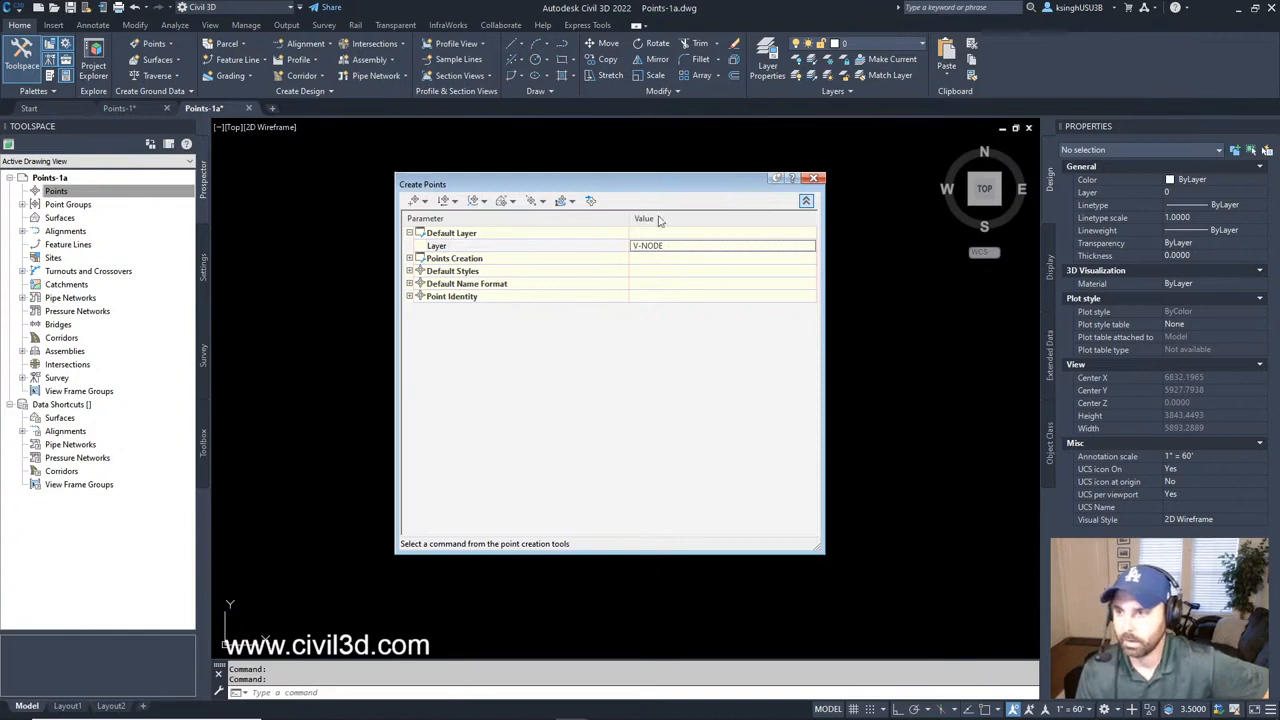
Step: Start a point import using the External Project Point Data format and begin choosing its source file
left_click(591, 202)
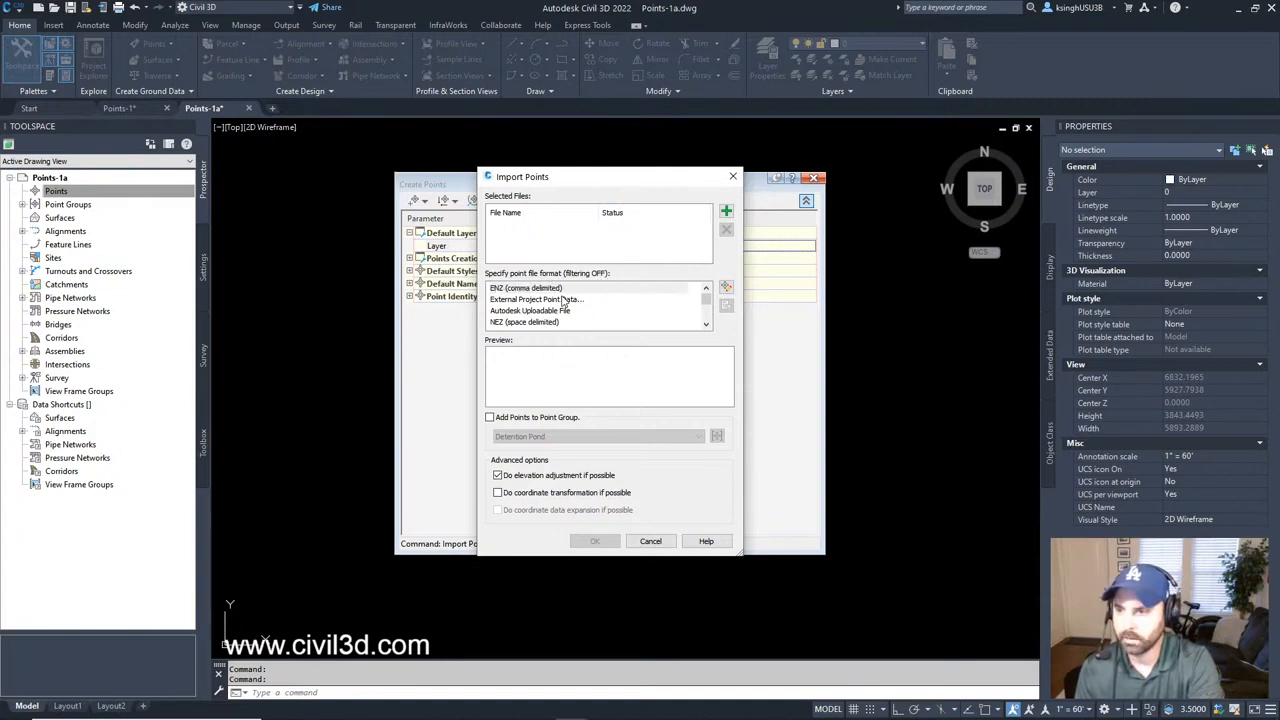
left_click(559, 300)
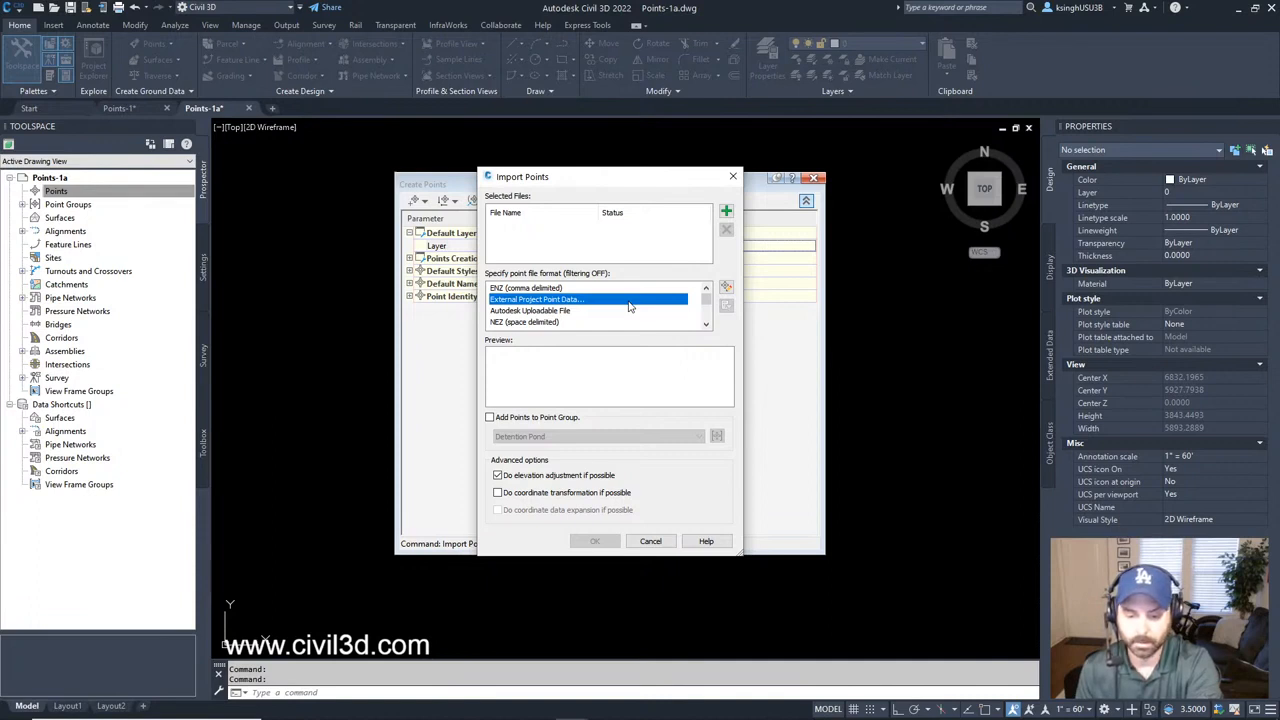
left_click(726, 212)
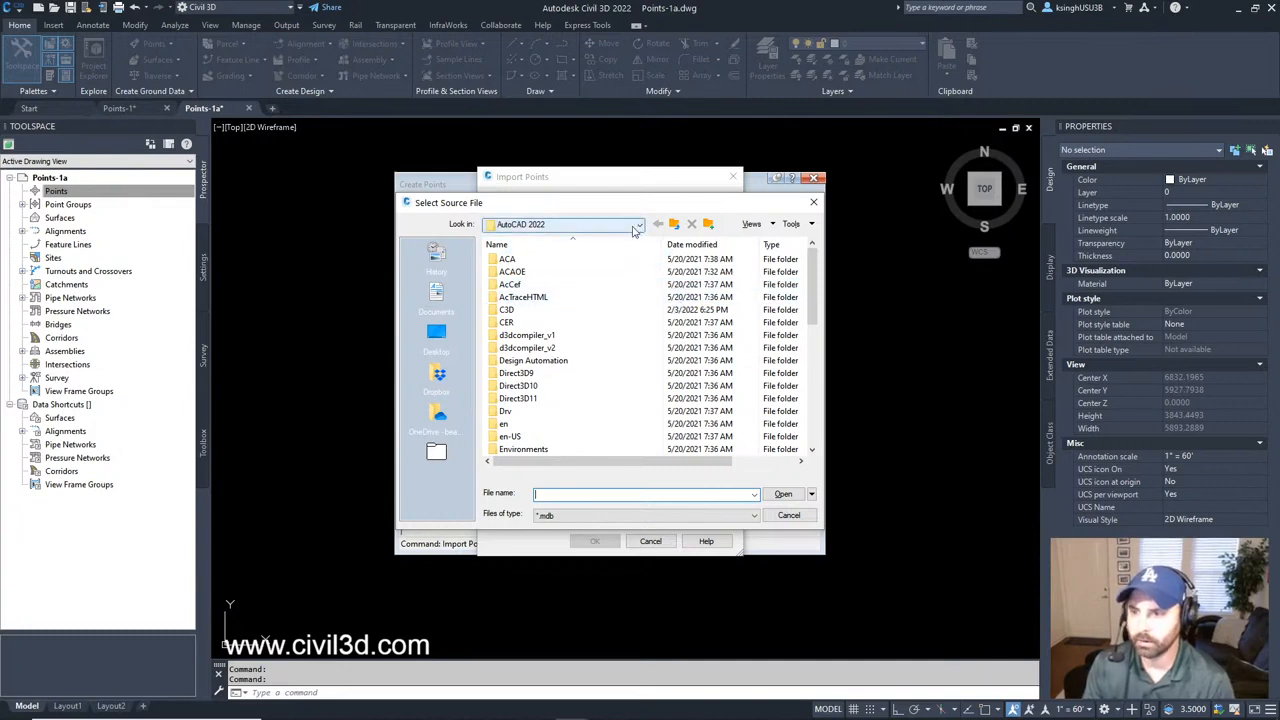
Step: Add points.mdb from the My Civil Tutorials folder, inside Autocad Civil 3D Training under Dropbox's Current Projects, as the import source
left_click(440, 374)
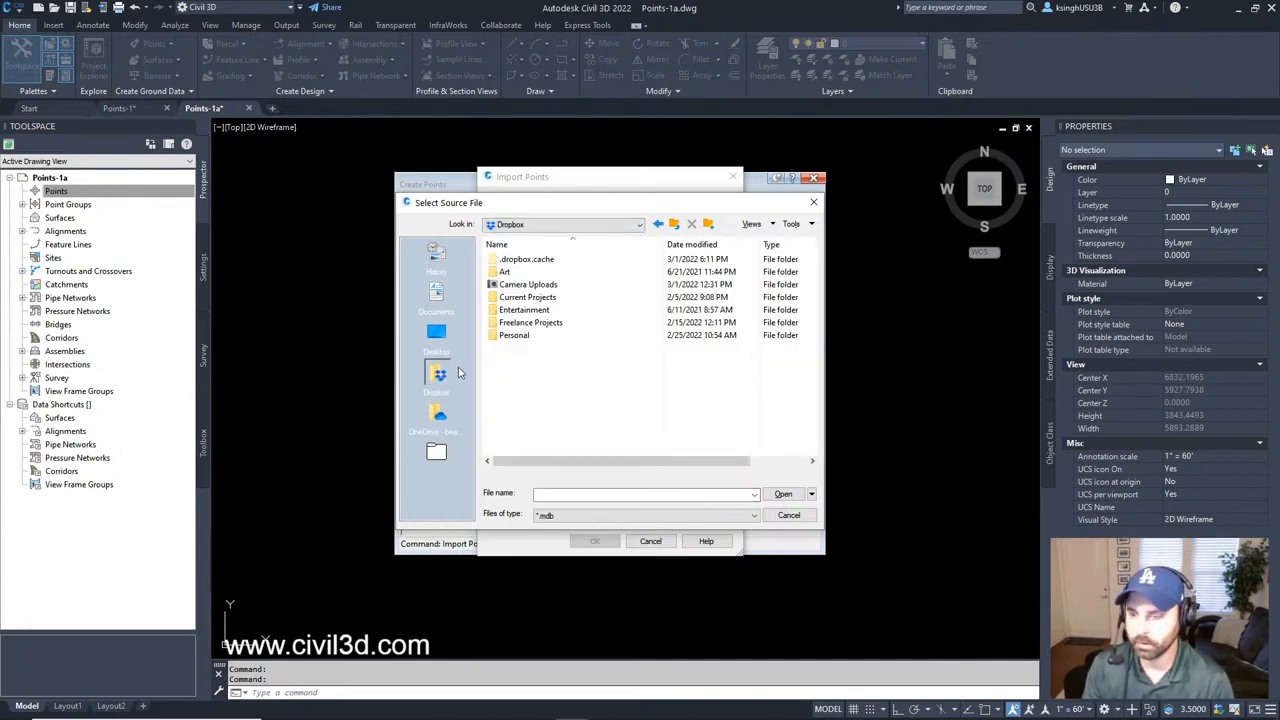
double_click(532, 300)
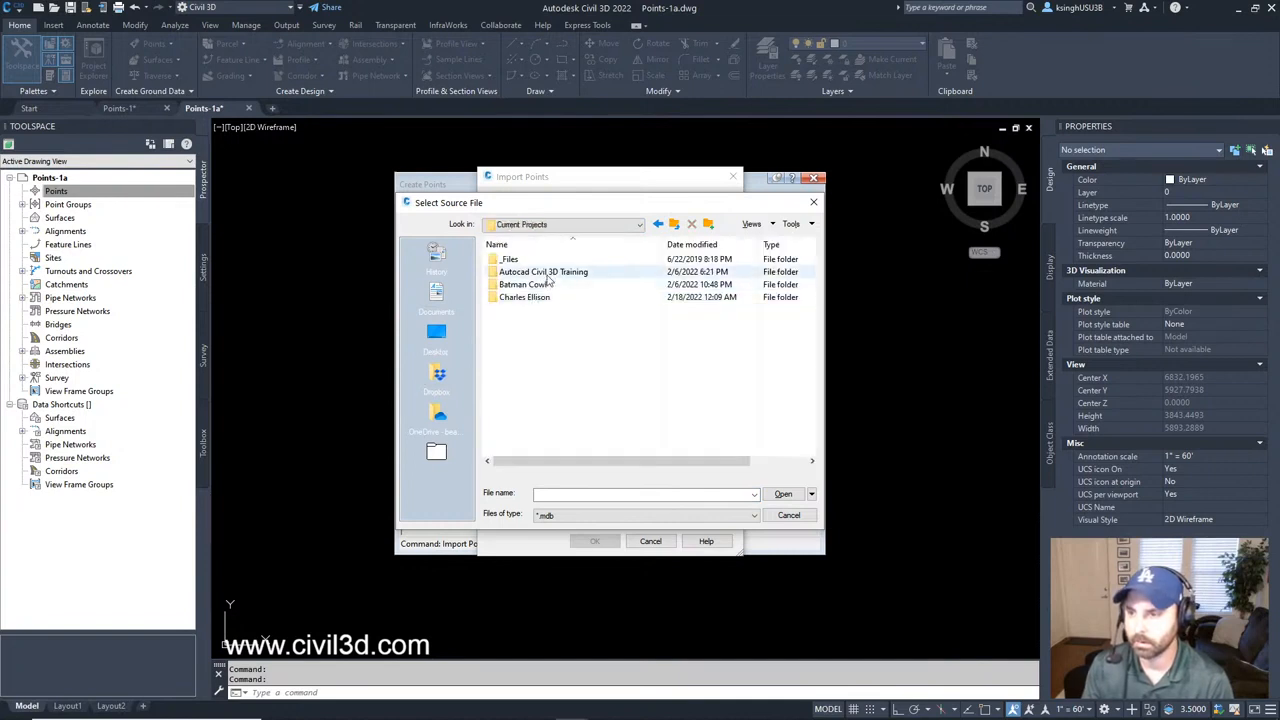
left_click(546, 274)
double_click(546, 272)
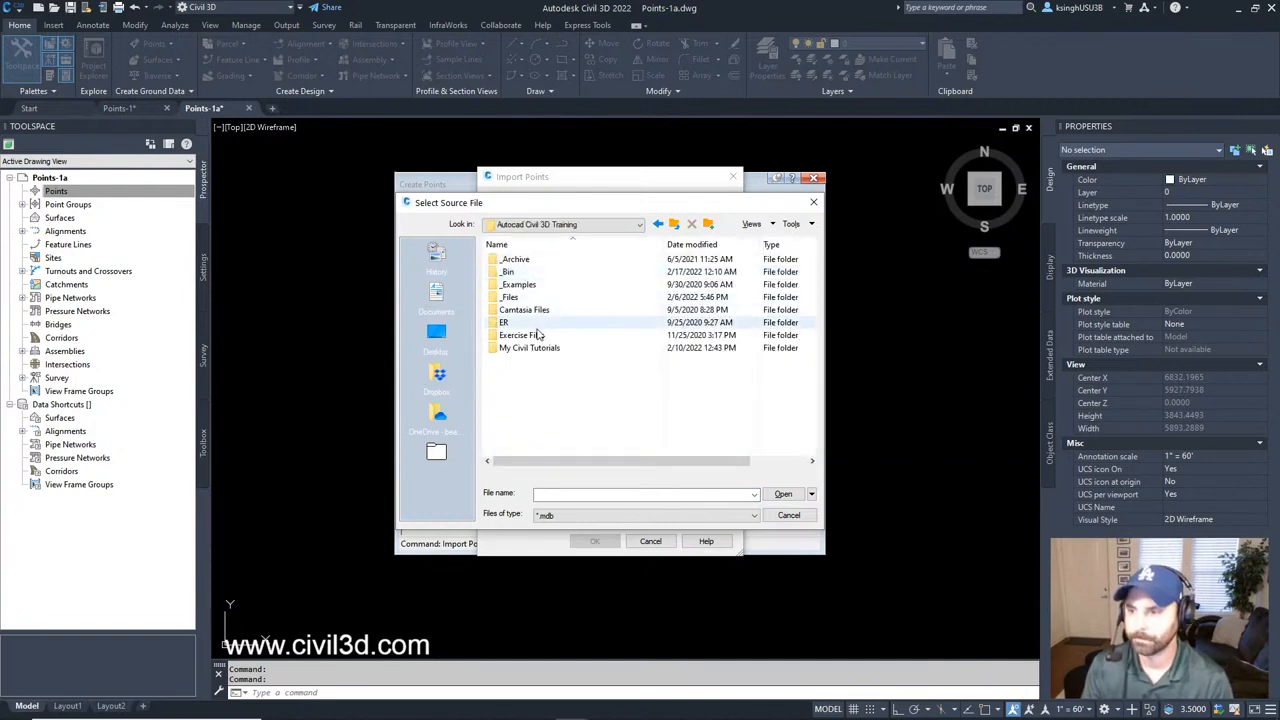
double_click(538, 336)
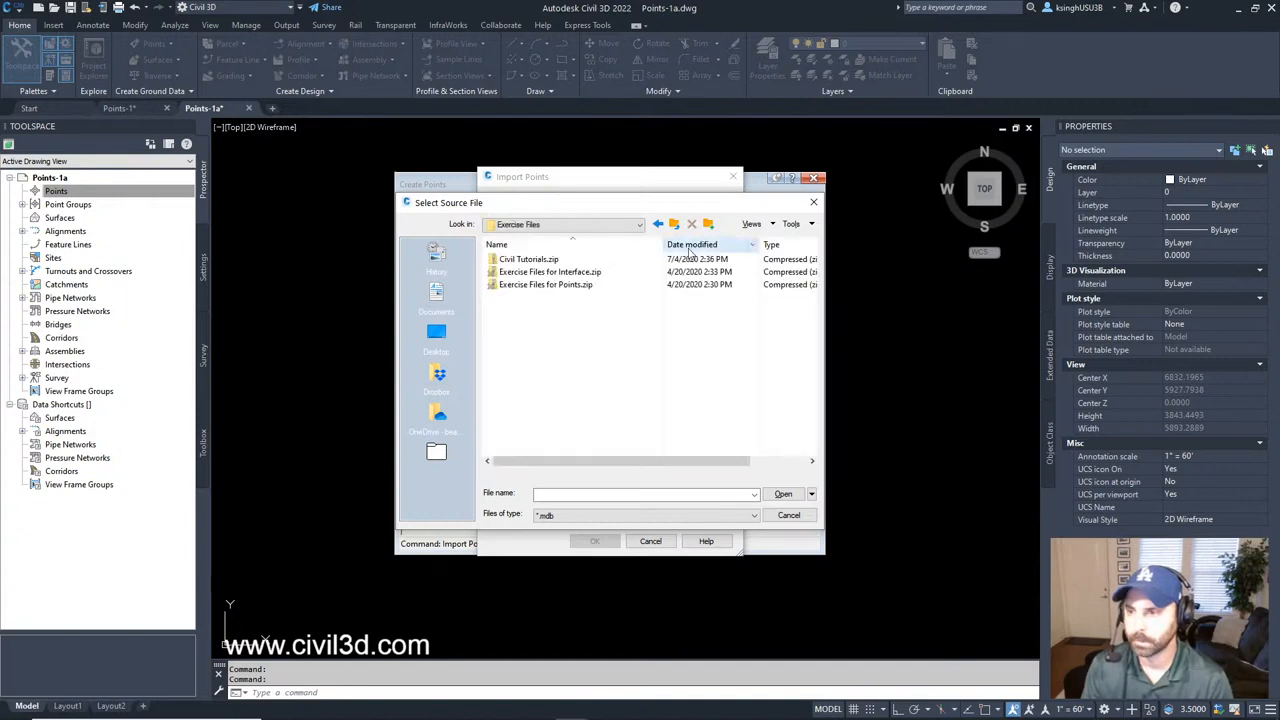
left_click(675, 226)
double_click(558, 350)
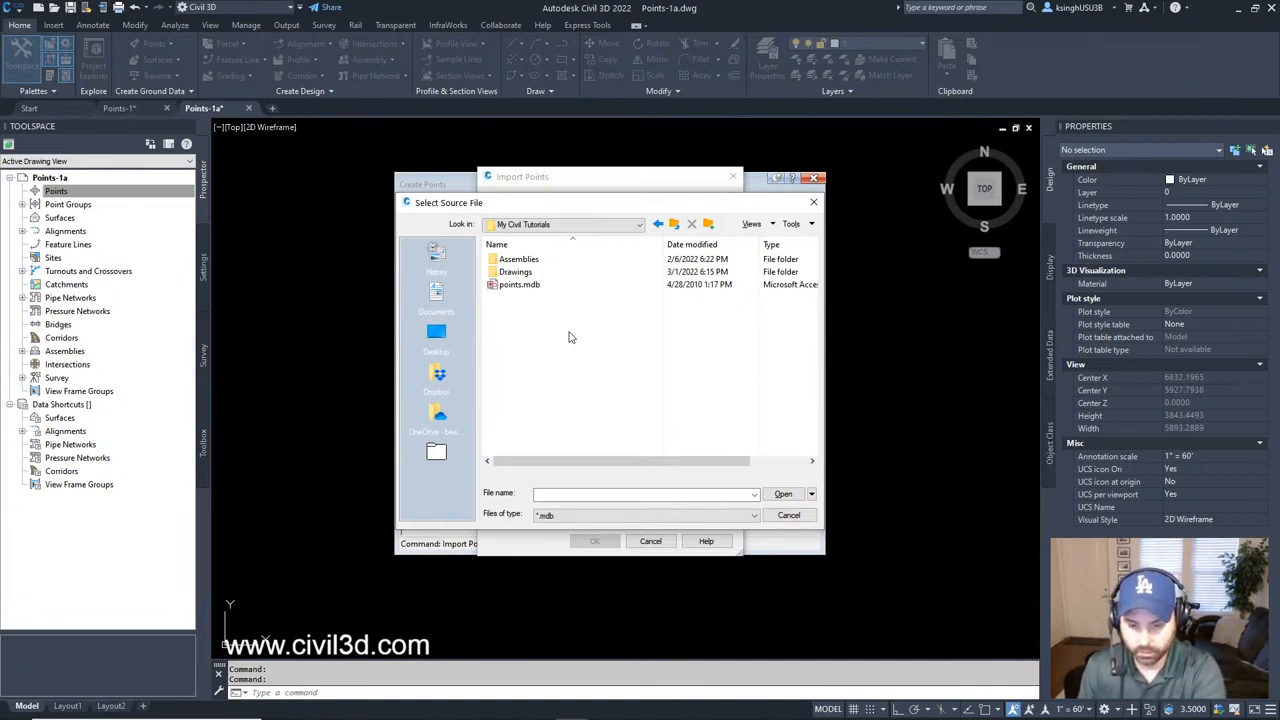
left_click(518, 288)
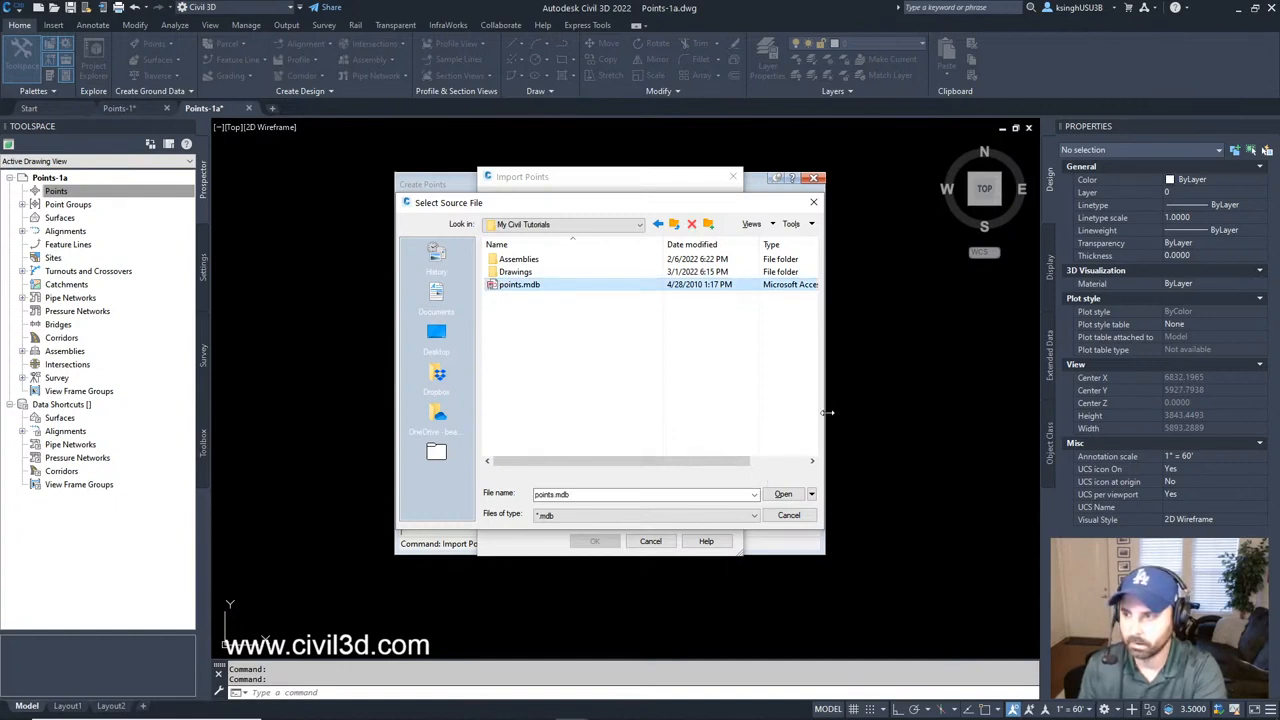
left_click_drag(827, 414, 981, 420)
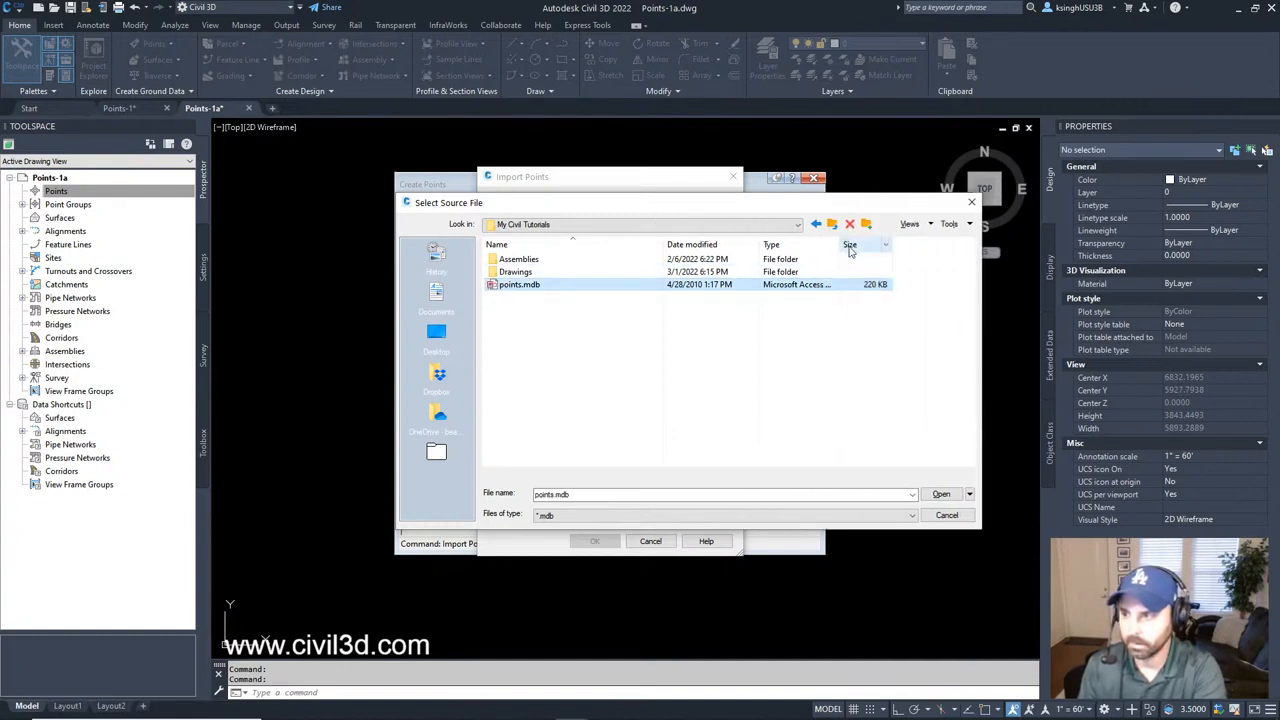
left_click_drag(838, 246, 922, 246)
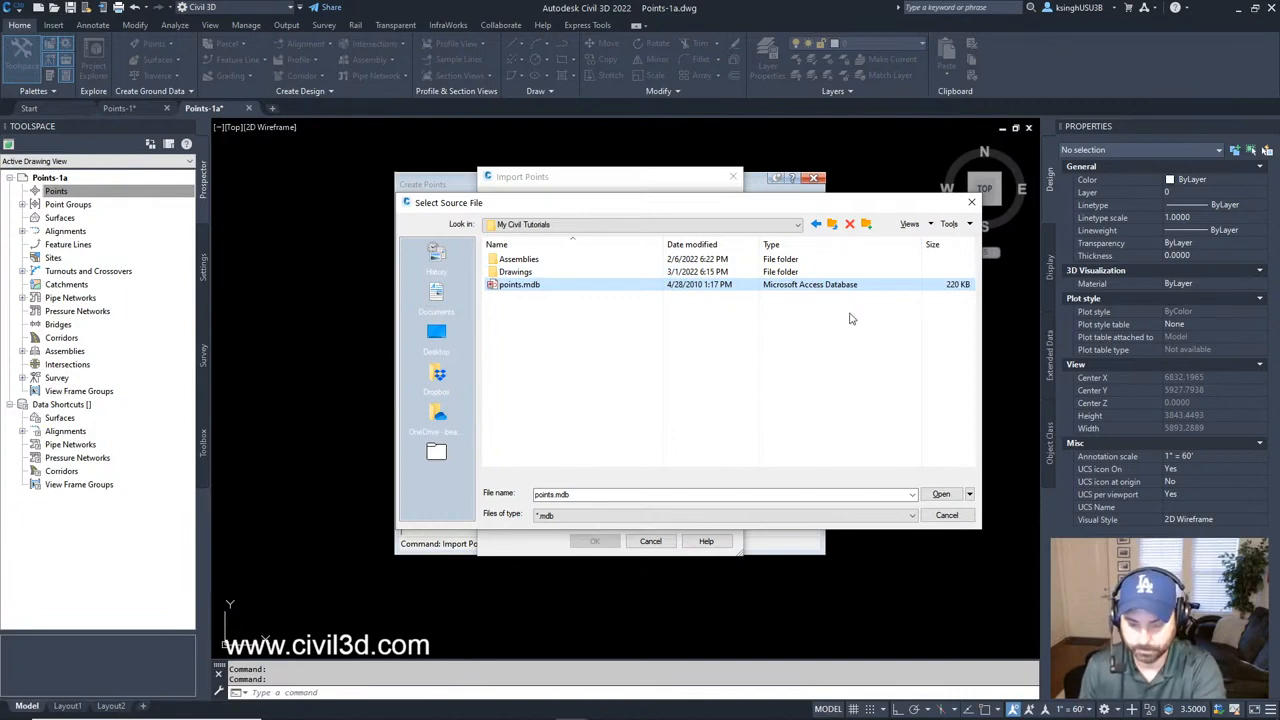
left_click(943, 495)
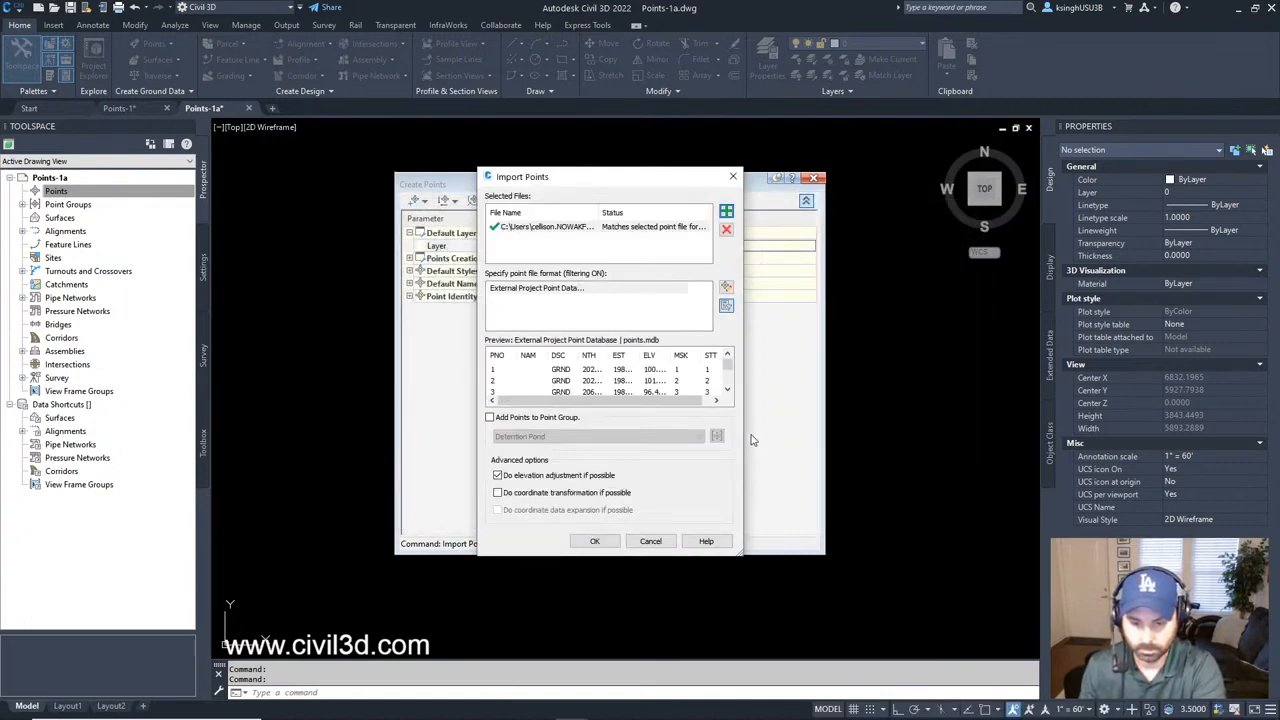
Step: Turn off elevation adjustment, import the points, and close the Create Points tools
left_click(498, 477)
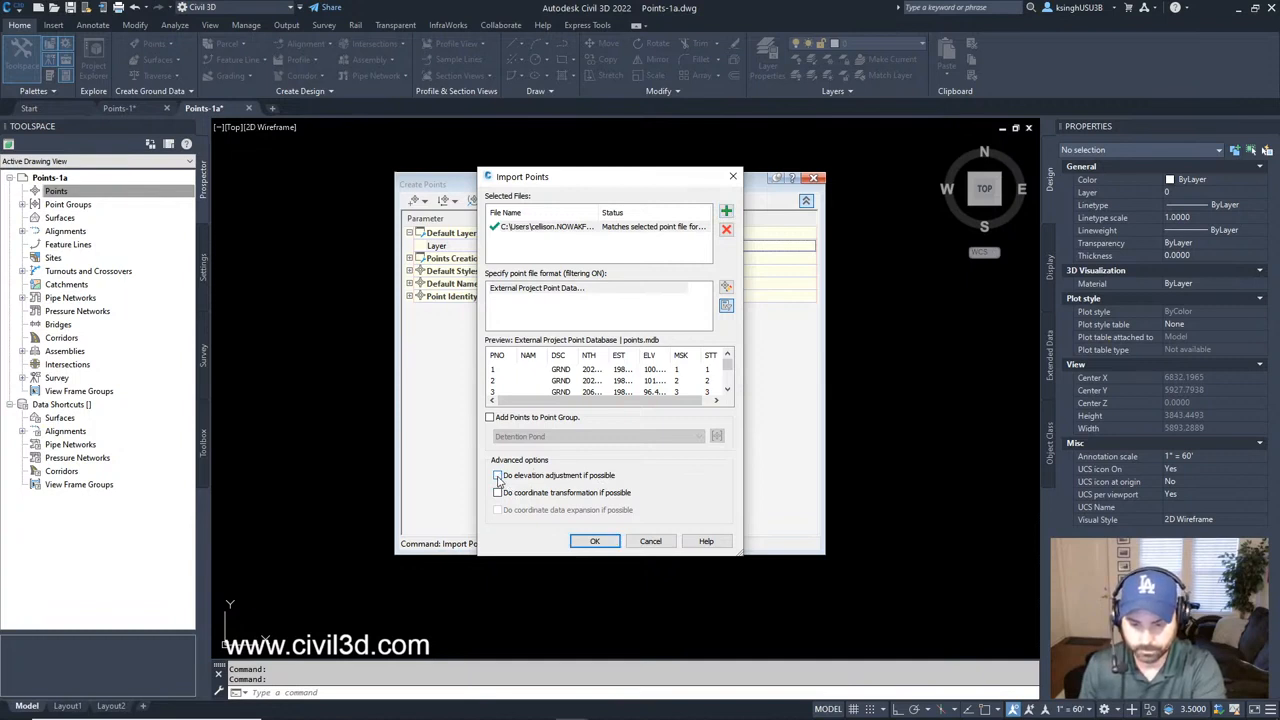
left_click(596, 541)
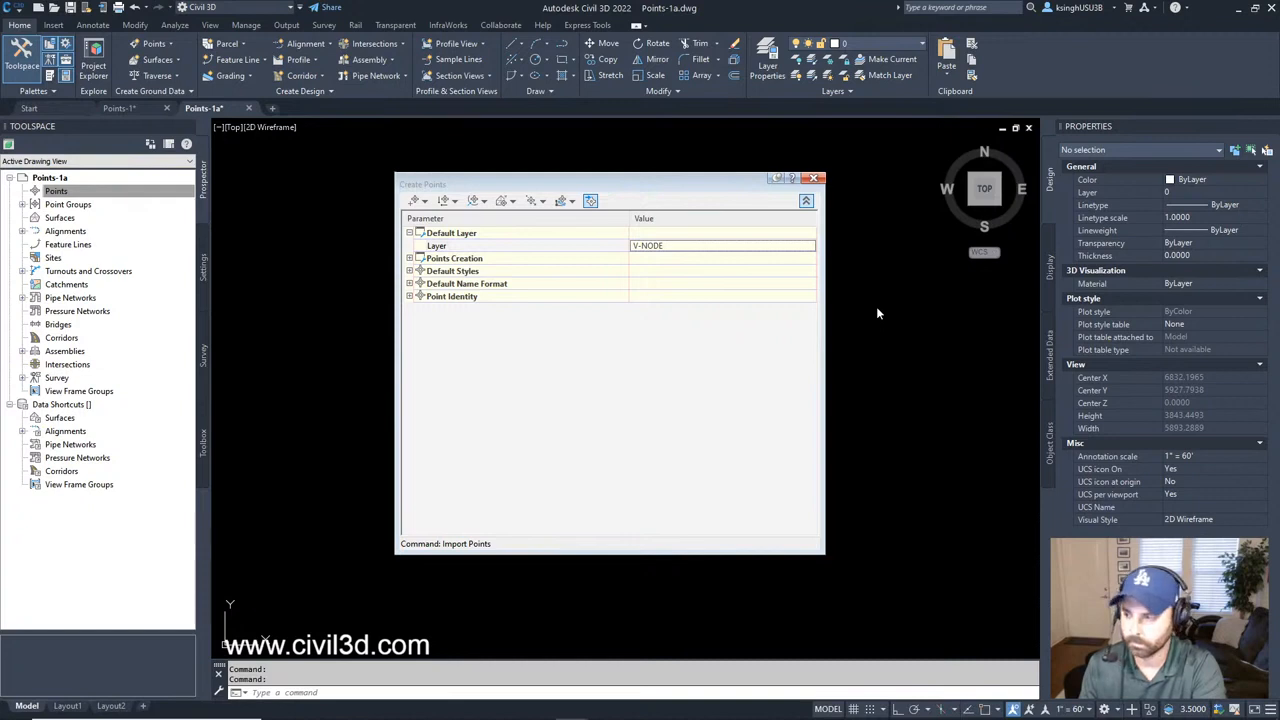
left_click(815, 181)
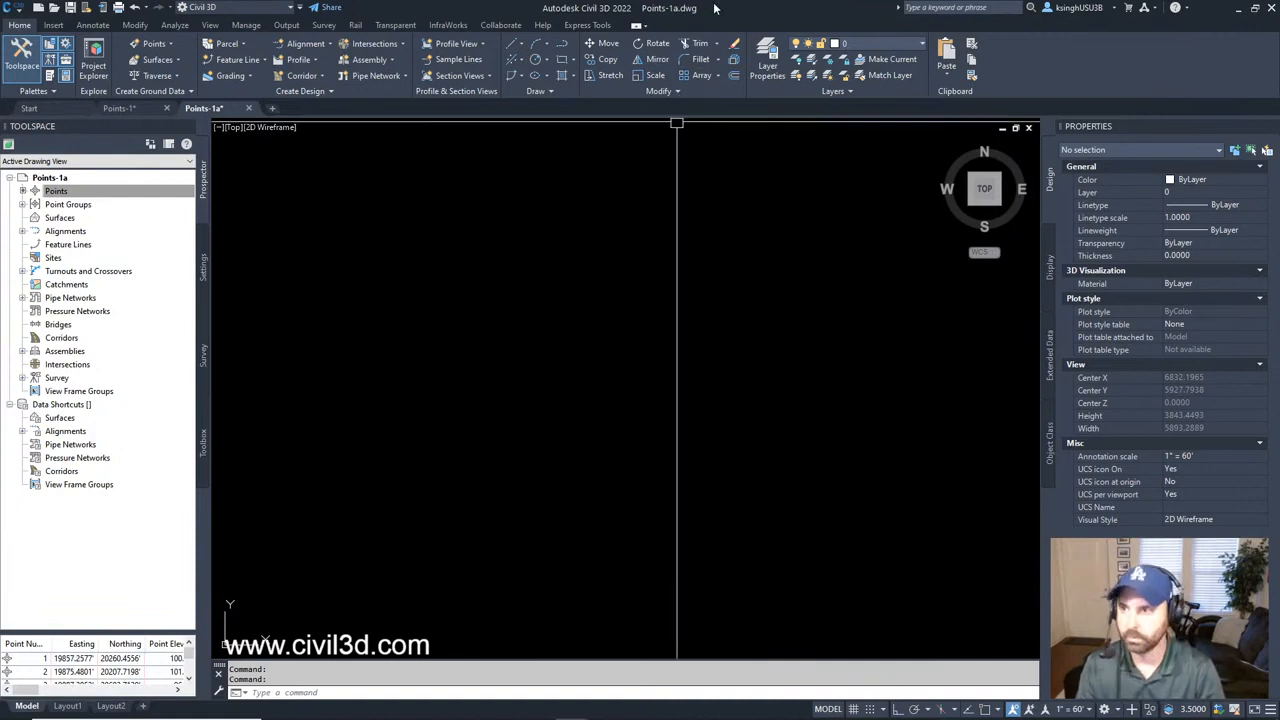
Step: Zoom to the drawing extents and examine the imported points and their labels across the site at close range
type("z")
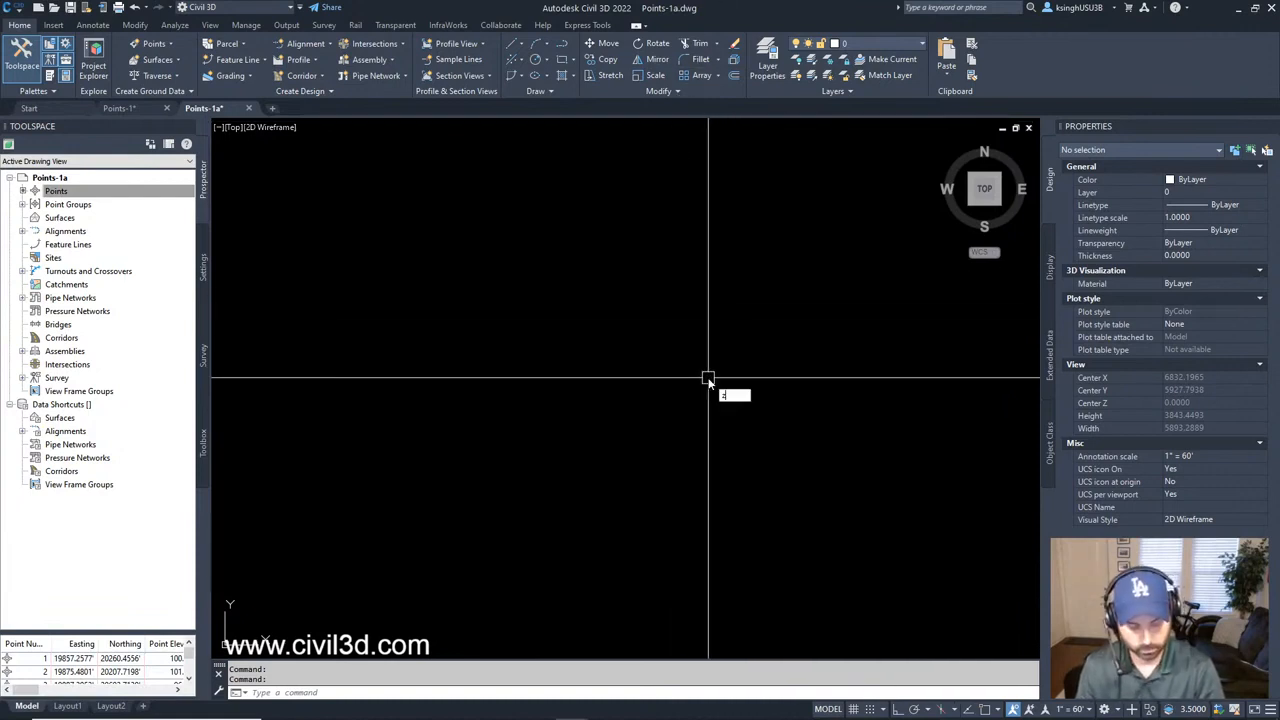
key("Return")
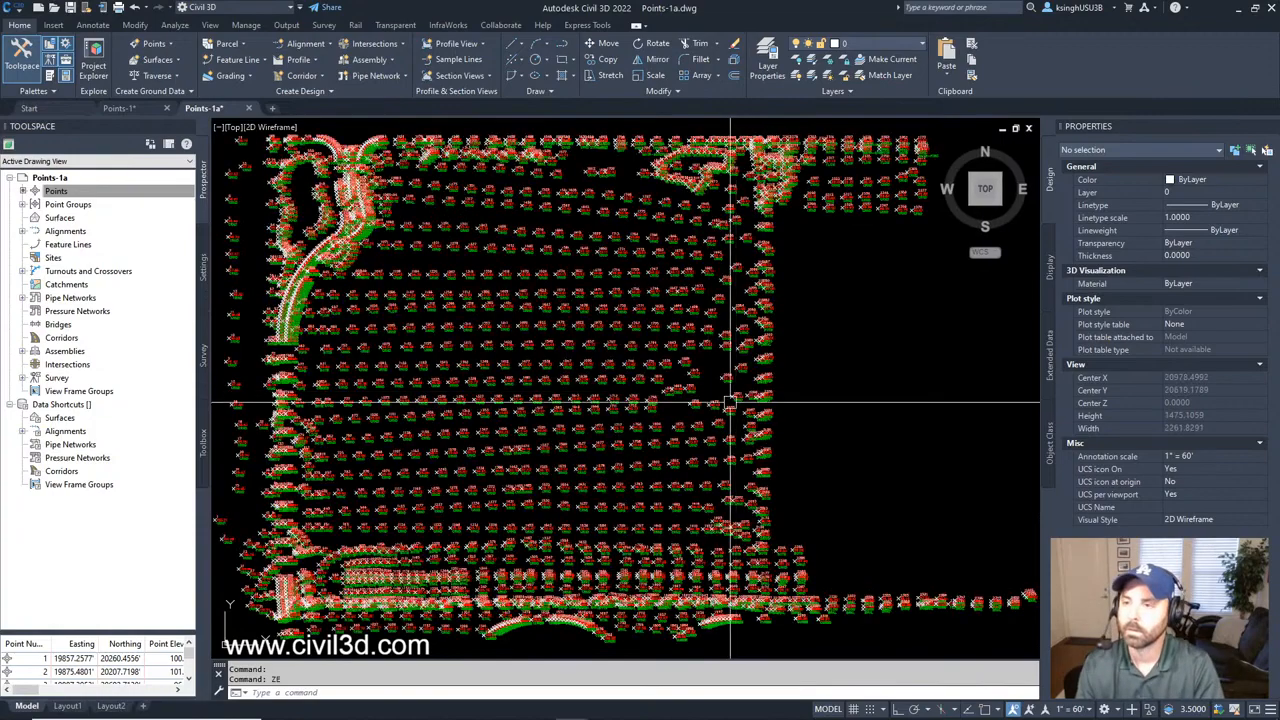
scroll(736, 392, "down", 2)
scroll(527, 307, "up", 10)
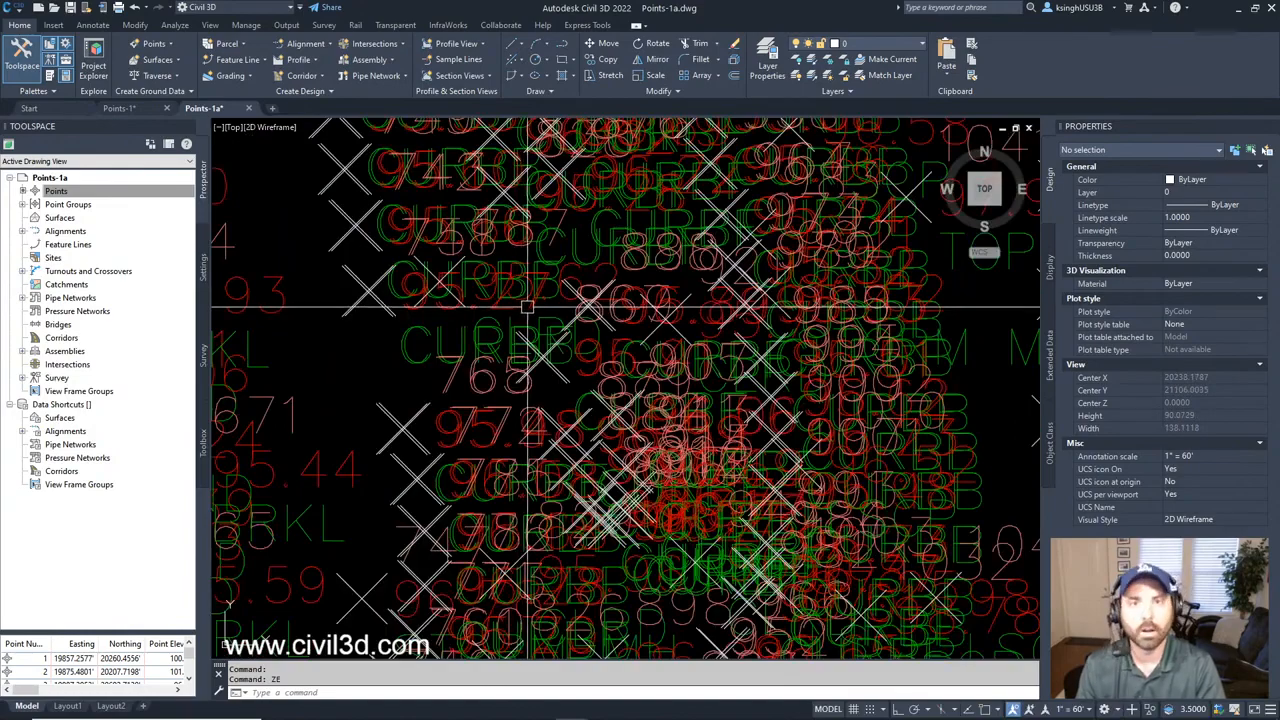
scroll(527, 307, "down", 7)
scroll(700, 328, "up", 8)
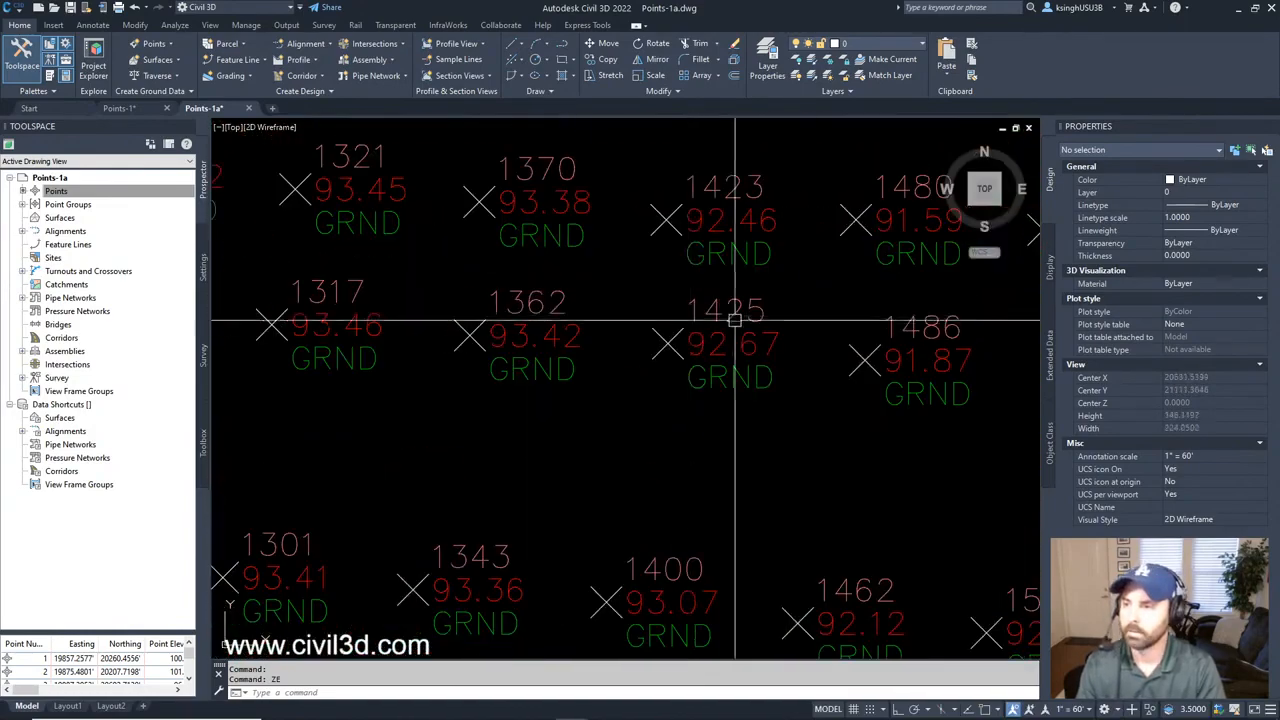
scroll(697, 274, "down", 8)
scroll(728, 341, "down", 6)
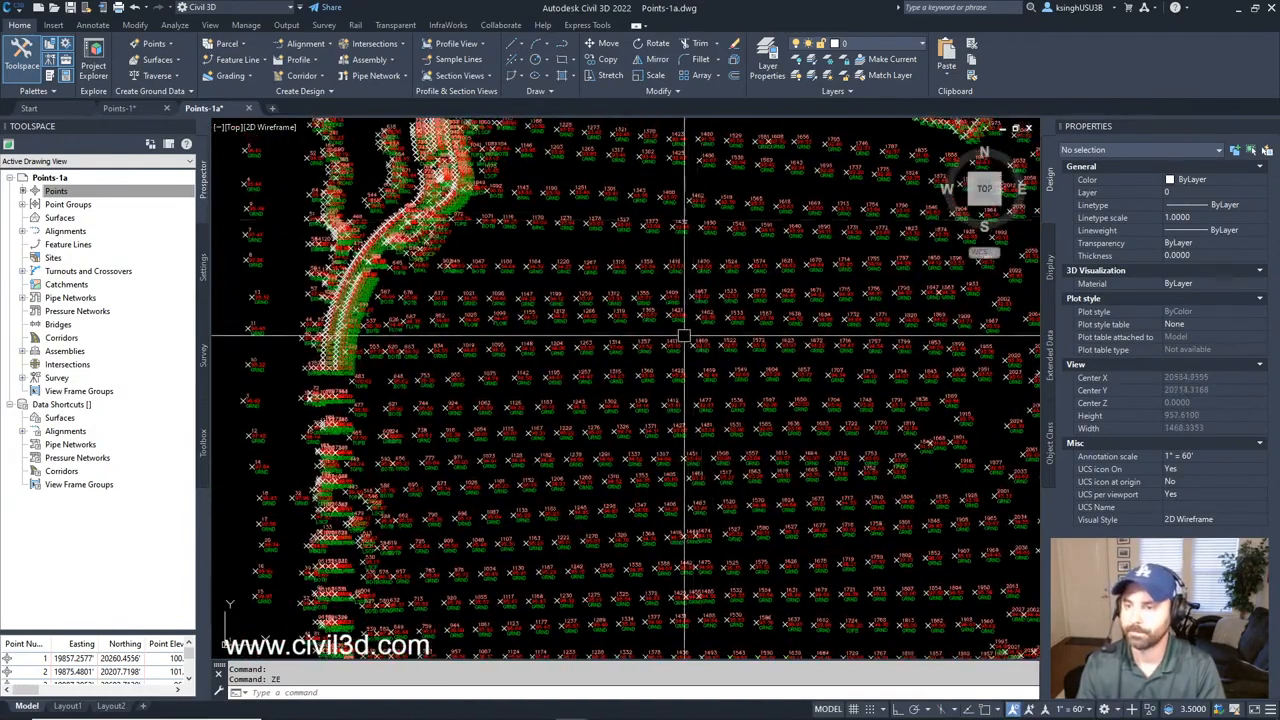
scroll(684, 403, "up", 9)
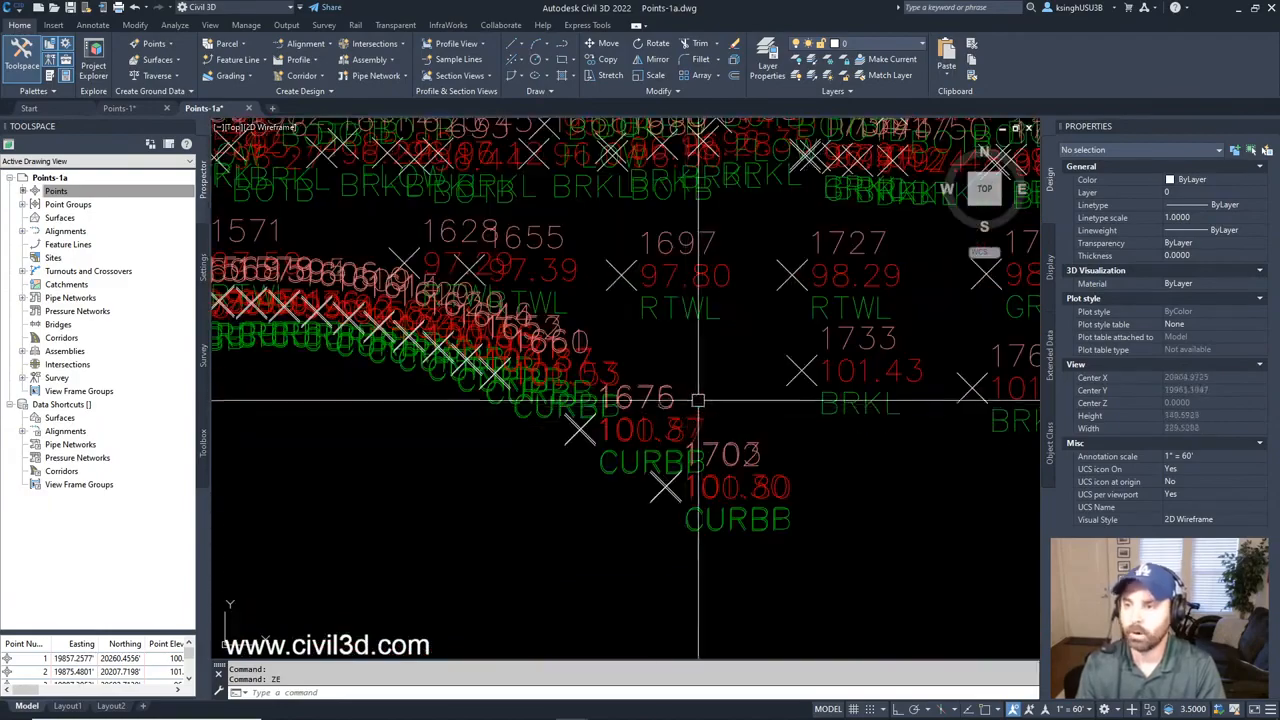
Step: Examine the number, elevation and description labels of the ground points across the site's interior at several scales
scroll(690, 410, "down", 5)
scroll(793, 472, "down", 3)
mouse_move(785, 380)
middle_mouse_down()
mouse_move(771, 443)
mouse_move(680, 455)
middle_mouse_up()
scroll(771, 443, "up", 3)
scroll(679, 455, "up", 6)
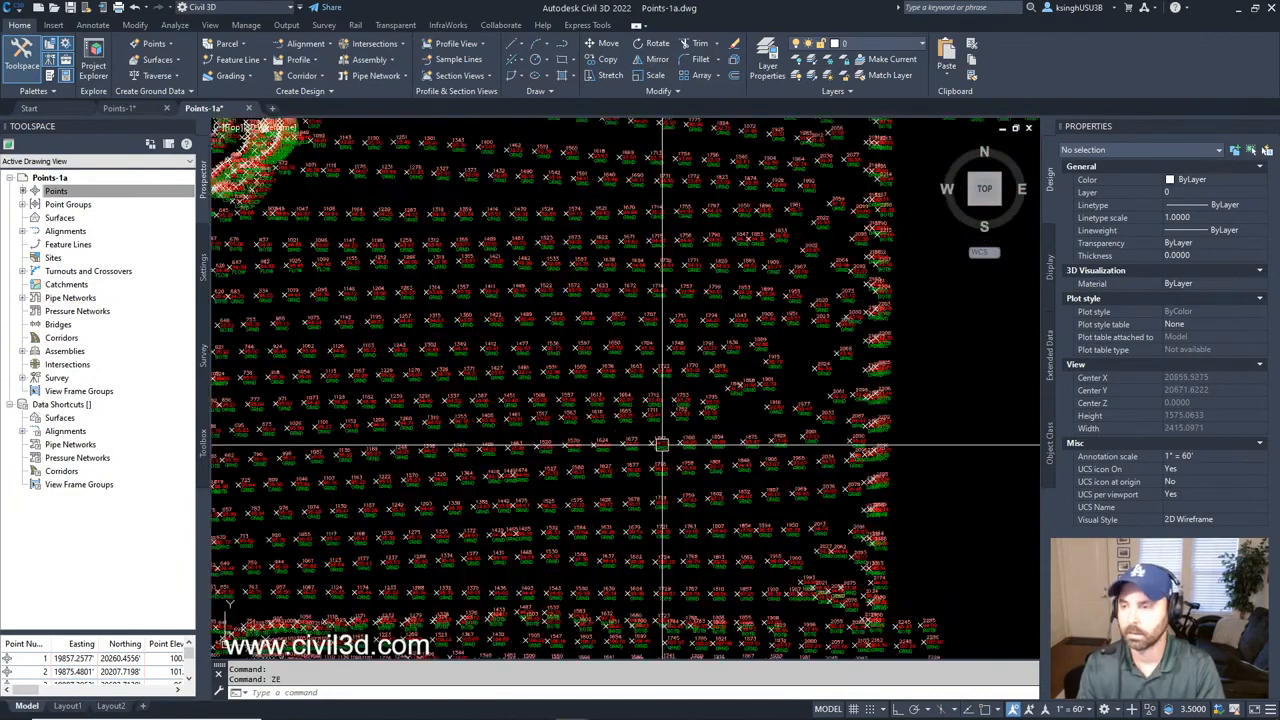
scroll(597, 342, "down", 4)
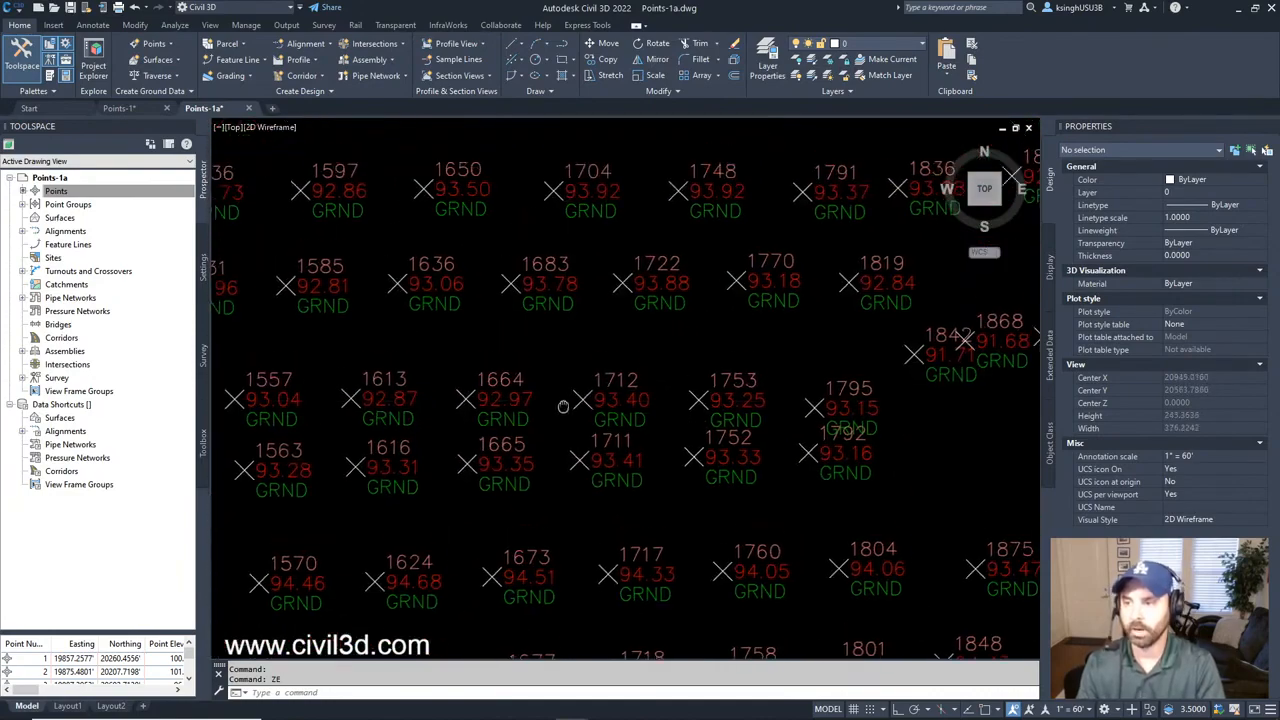
middle_click_drag(586, 423, 578, 465)
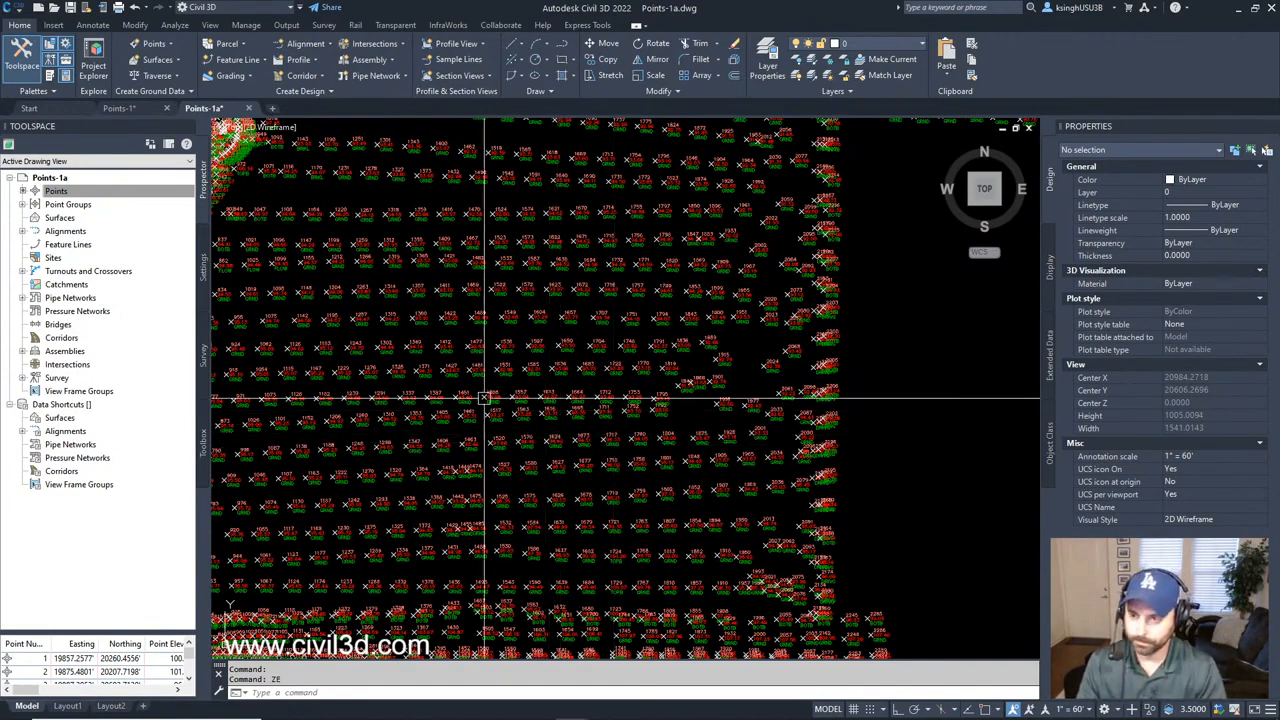
scroll(484, 398, "up", 5)
scroll(547, 428, "up", 2)
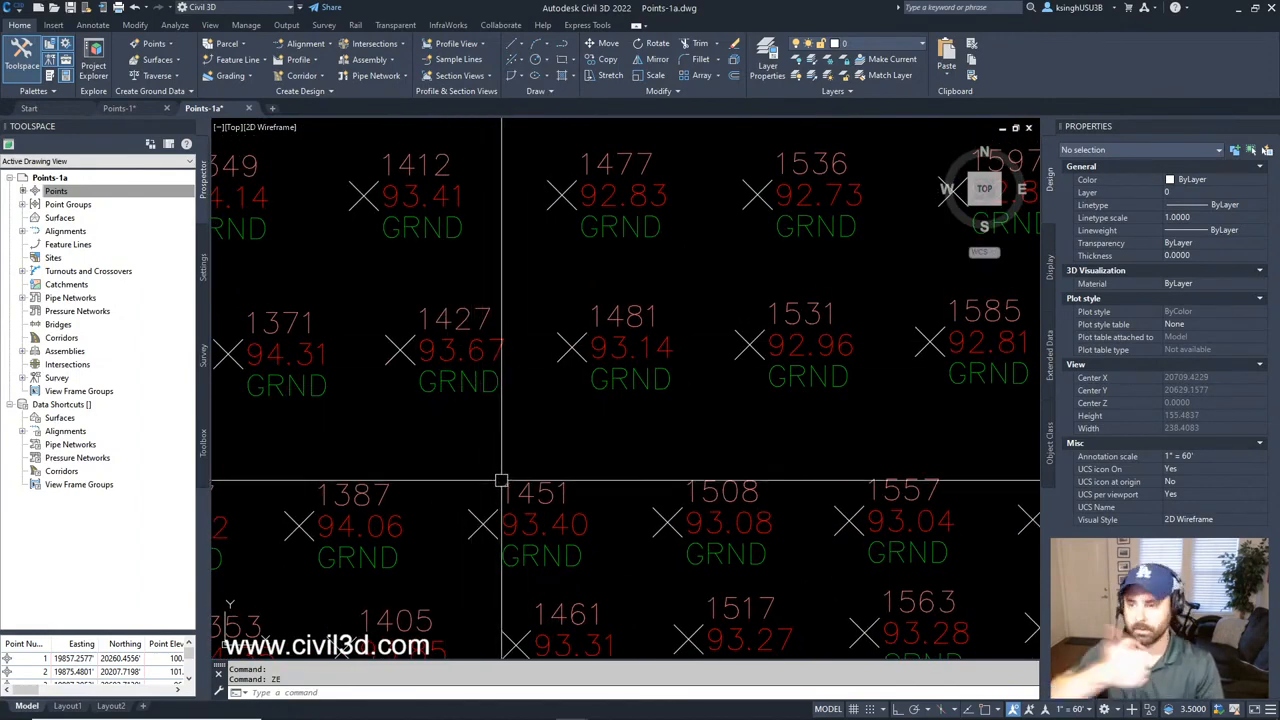
mouse_move(501, 481)
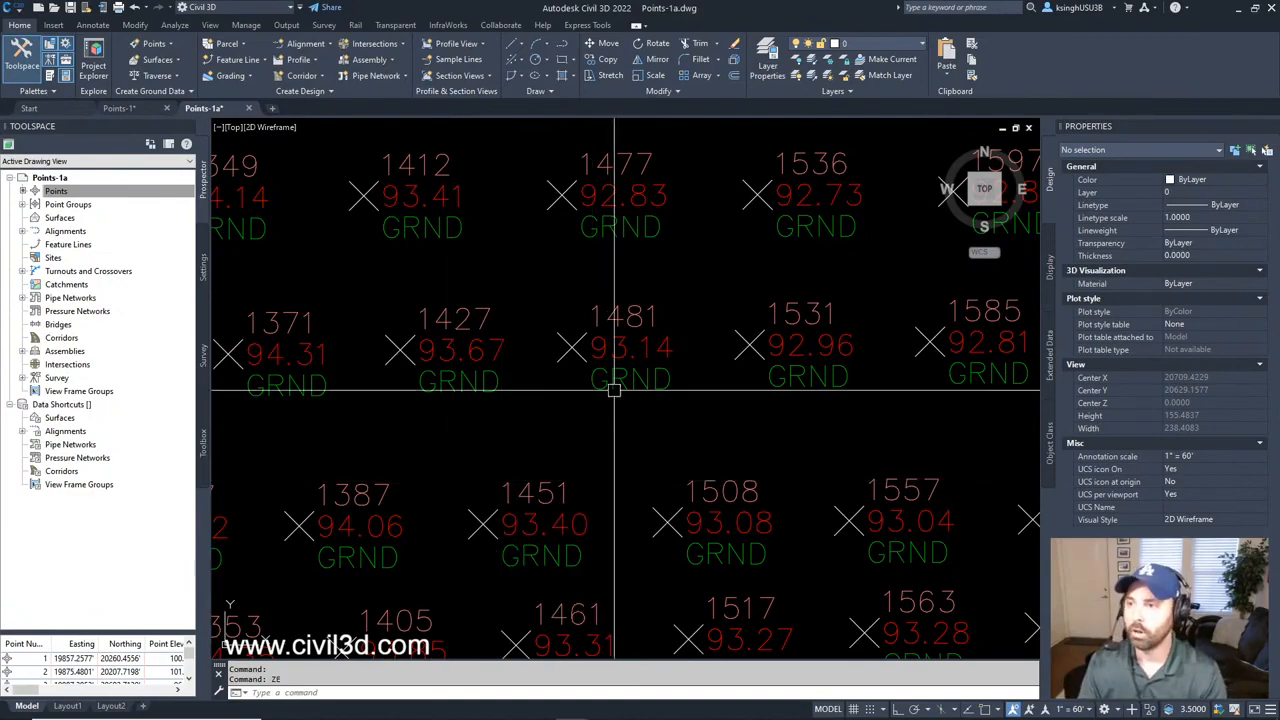
type("ZE")
key("Return")
scroll(644, 411, "up", 6)
scroll(620, 450, "down", 2)
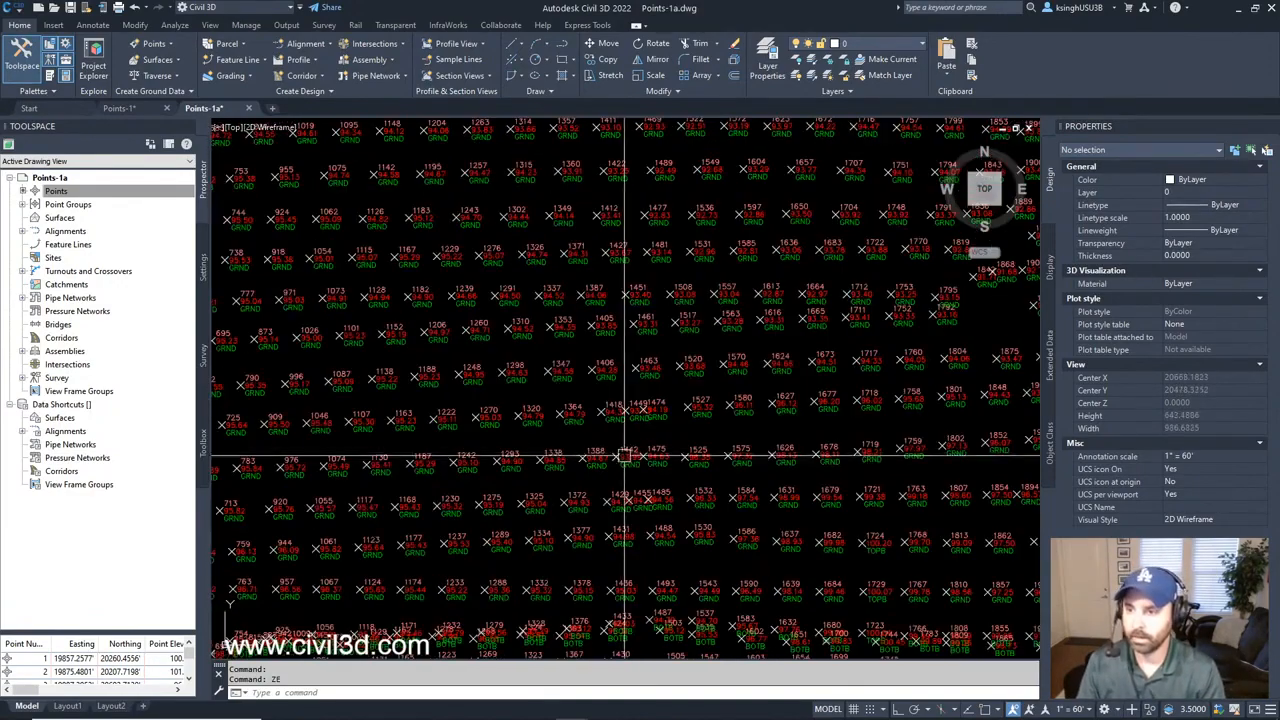
mouse_move(622, 468)
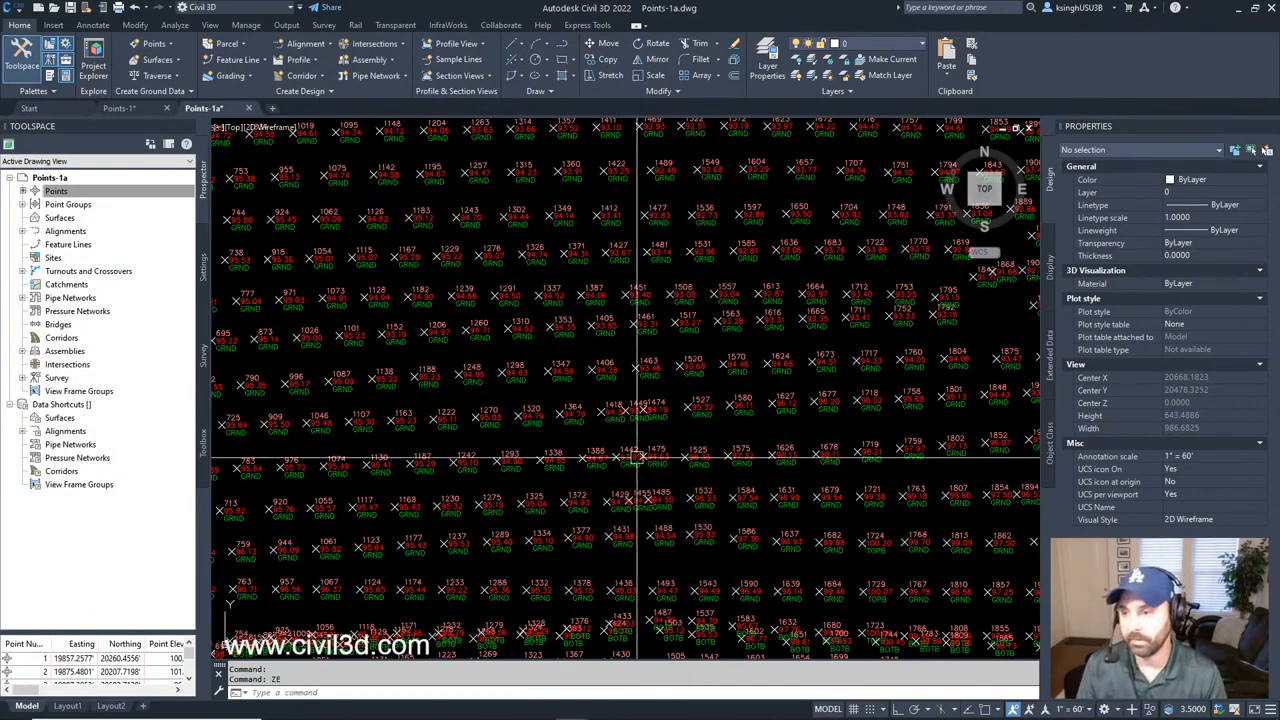
scroll(636, 458, "up", 5)
type("d")
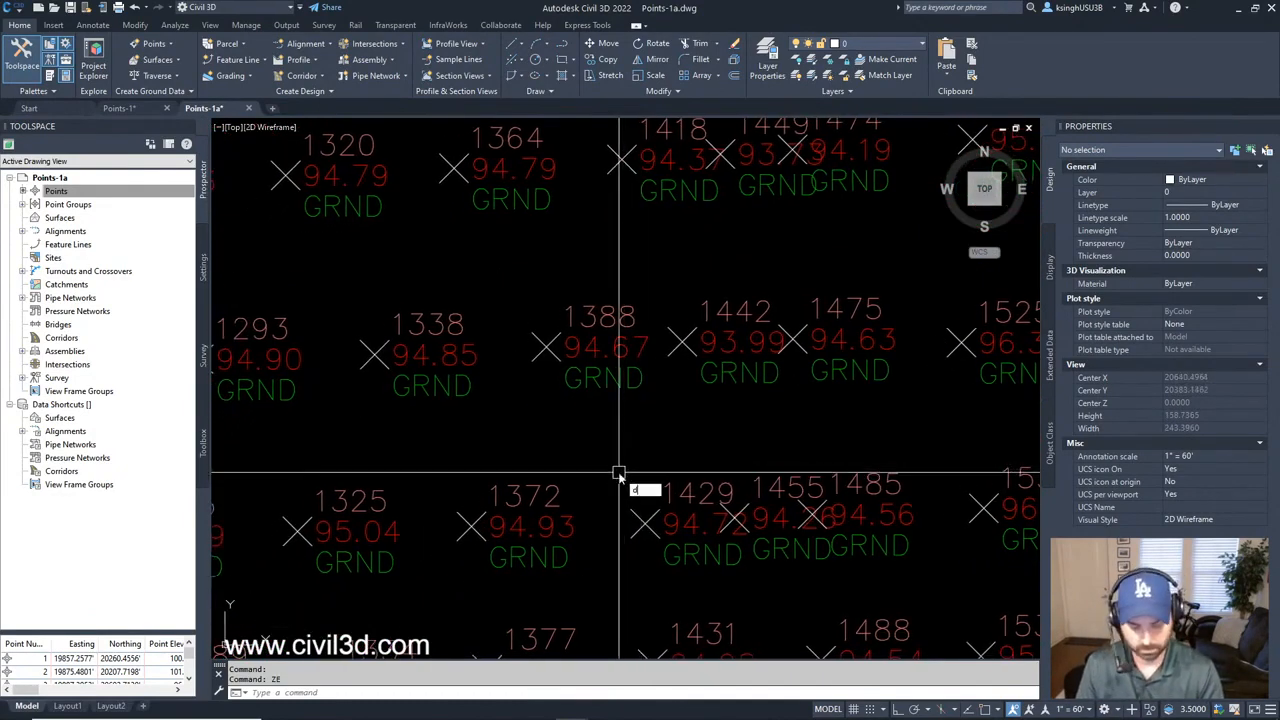
type("i")
key("Return")
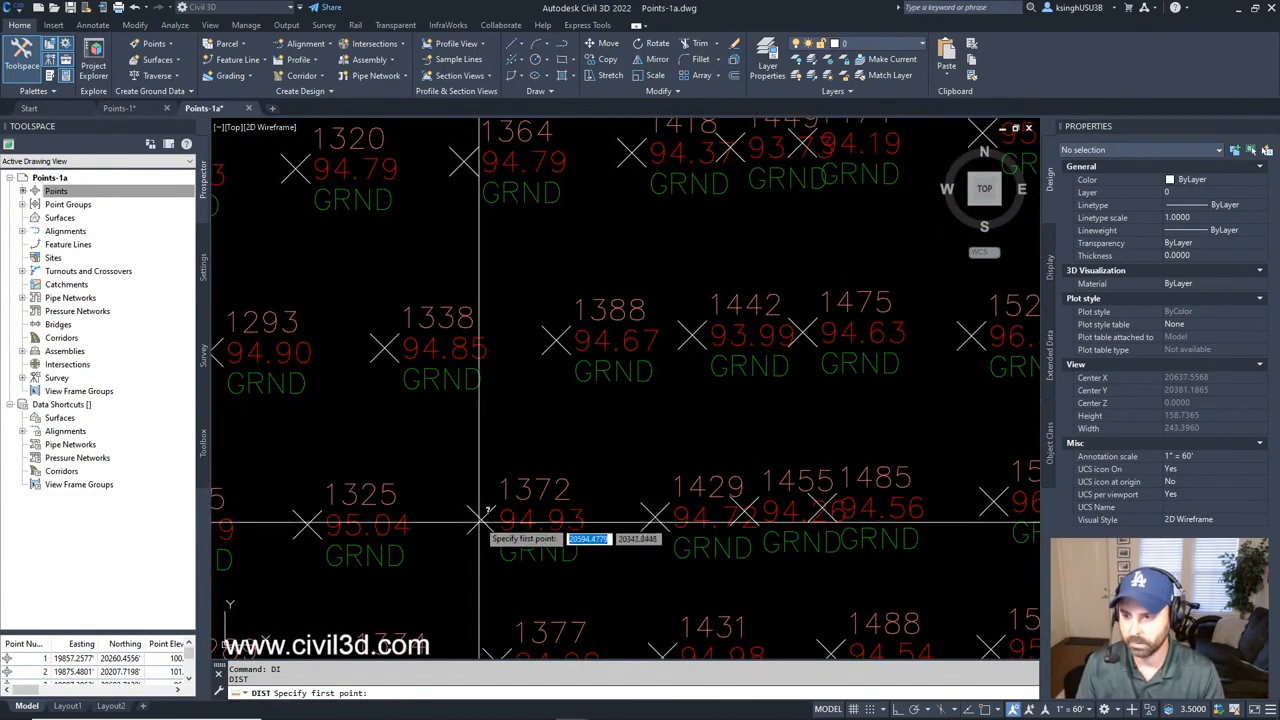
left_click(479, 519)
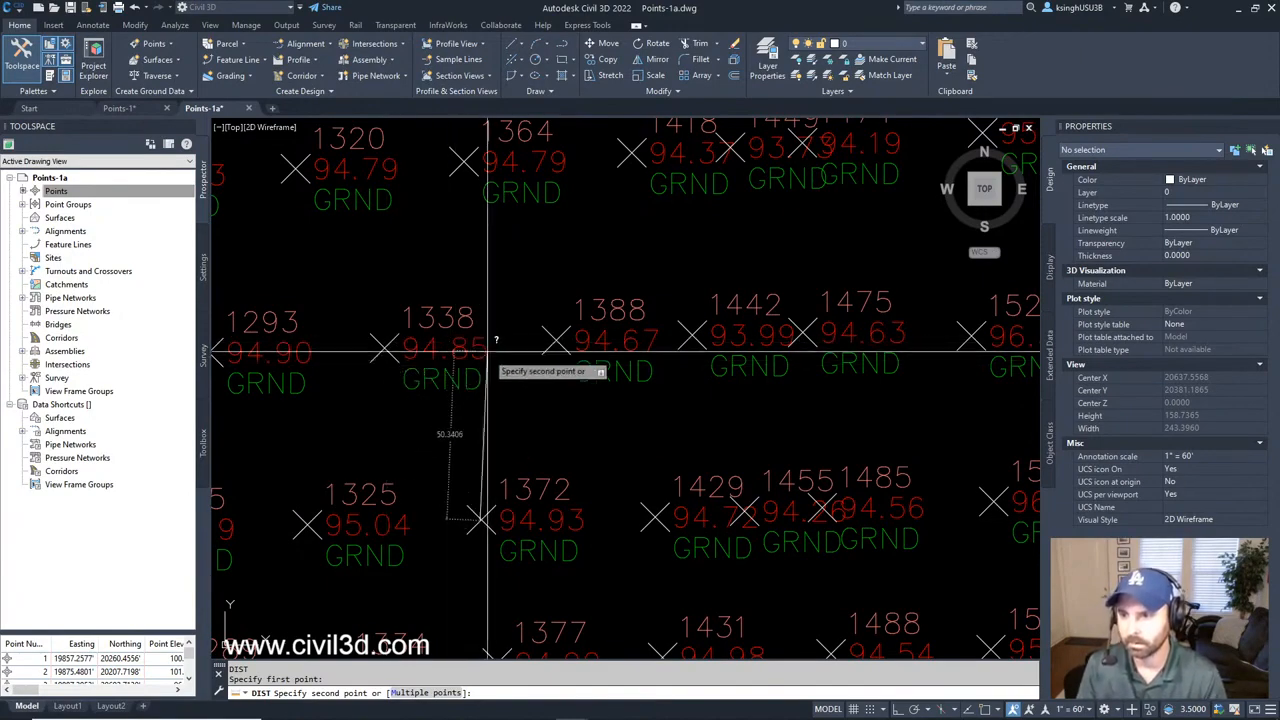
key("Escape")
key("Escape")
Step: Examine the curb and breakline points along the site's southern edge and the overall extent of the imported points
scroll(513, 412, "down", 8)
scroll(530, 430, "down", 2)
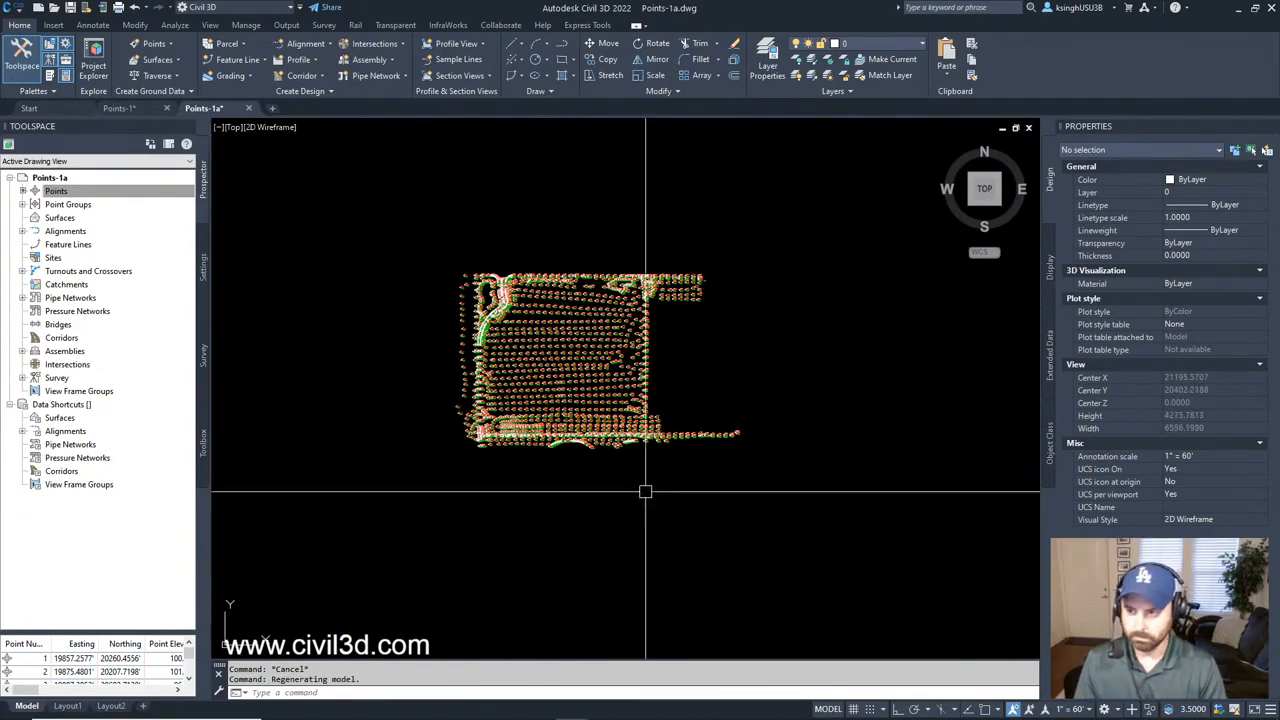
scroll(621, 440, "up", 8)
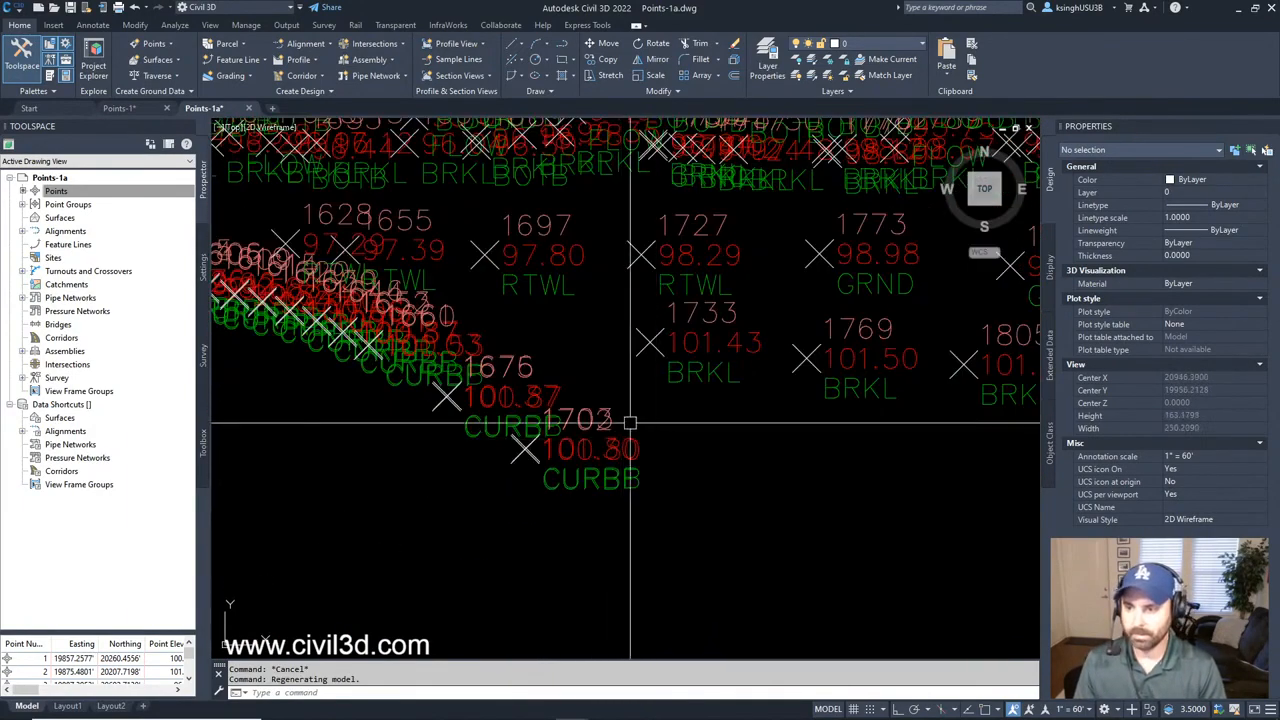
scroll(560, 420, "down", 4)
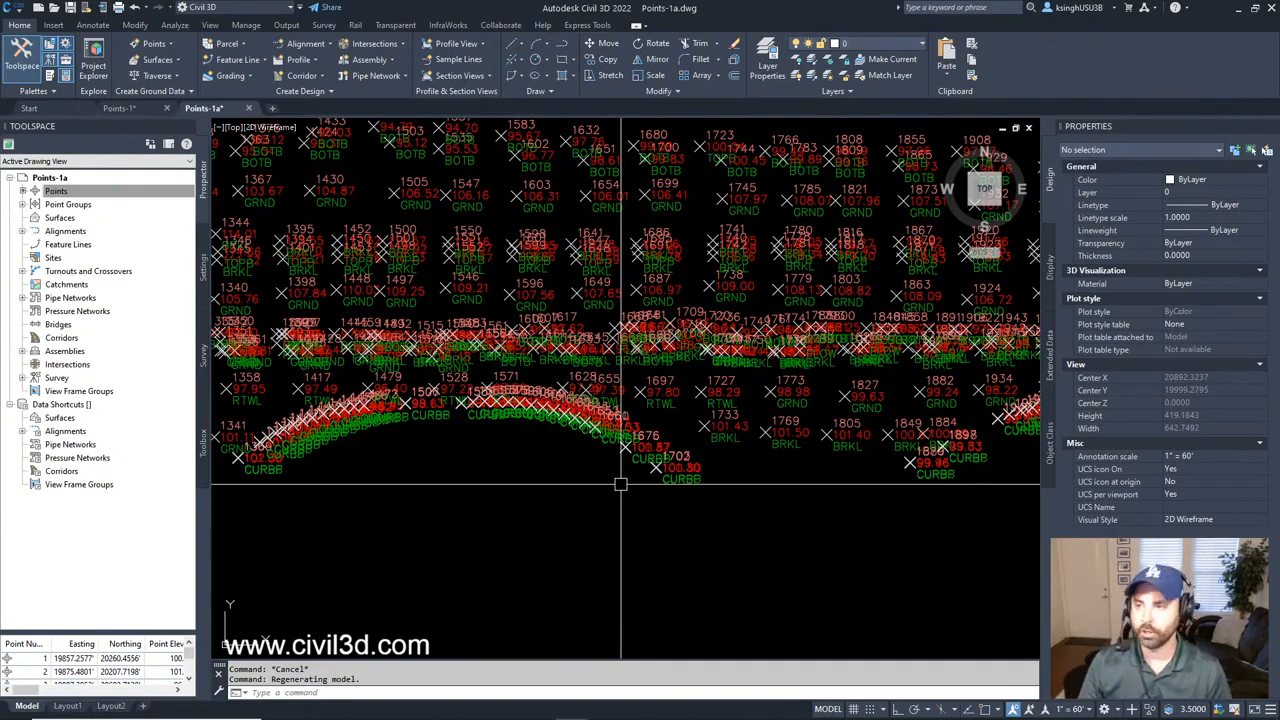
scroll(606, 474, "down", 3)
mouse_move(682, 323)
middle_mouse_down()
mouse_move(692, 414)
mouse_move(663, 485)
mouse_move(660, 458)
middle_mouse_up()
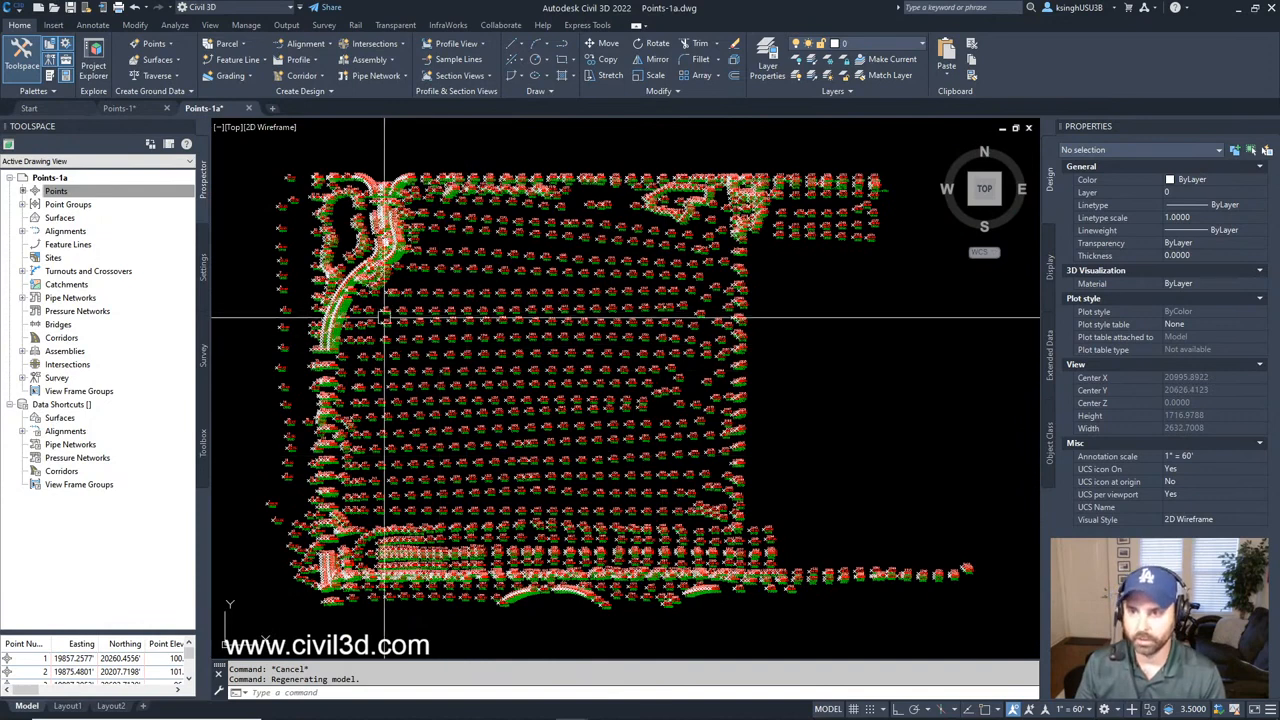
mouse_move(381, 323)
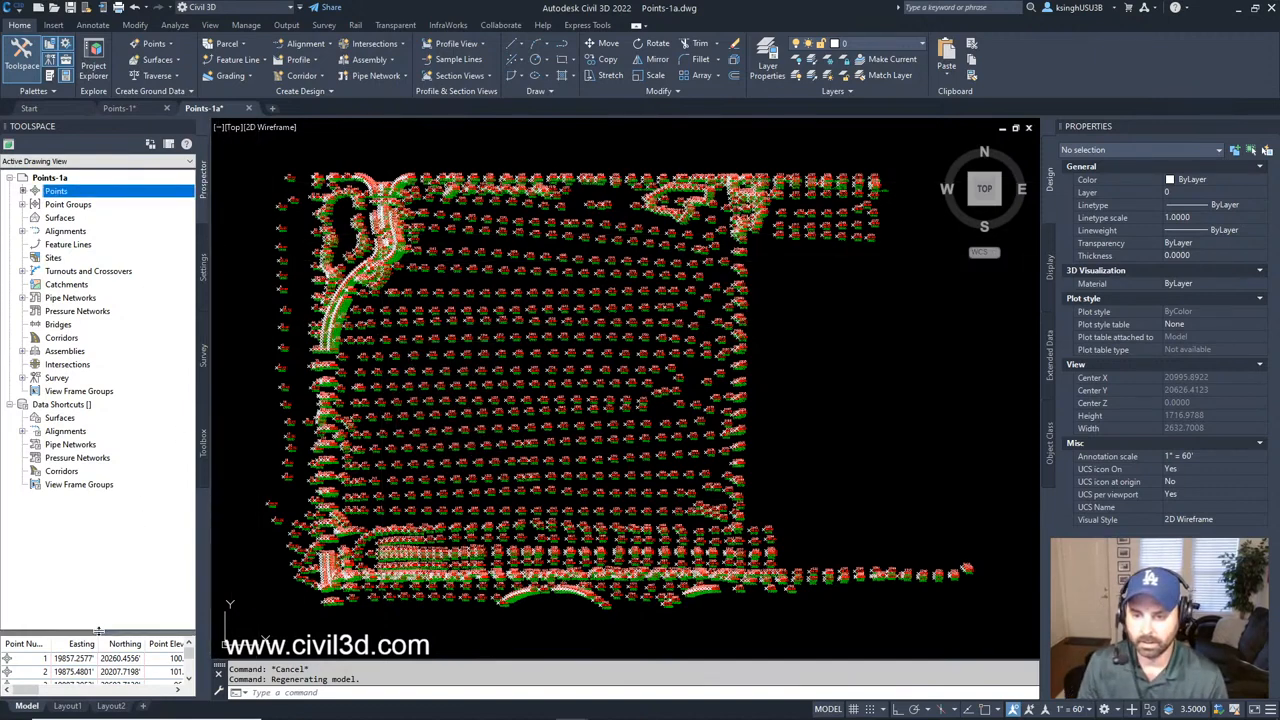
Step: Enlarge the Toolspace point list in height and width and review the imported points' coordinates, elevations and descriptions
left_click_drag(99, 631, 124, 378)
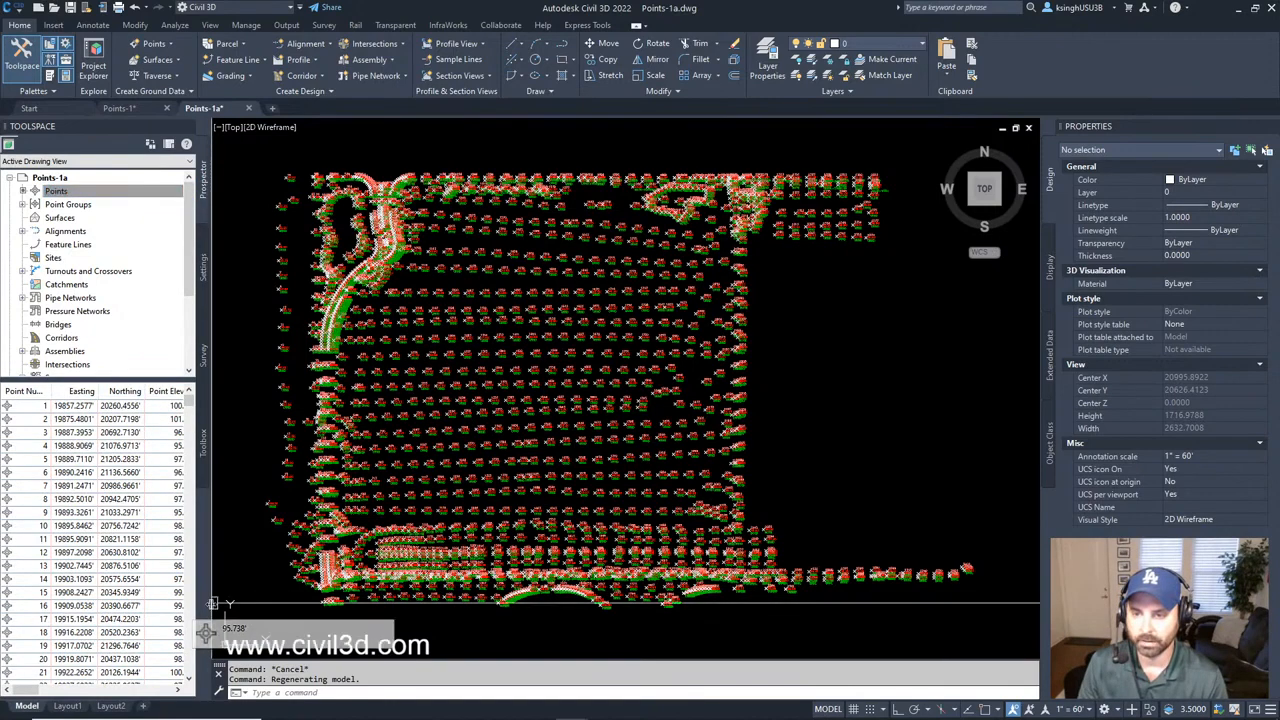
left_click_drag(211, 605, 466, 586)
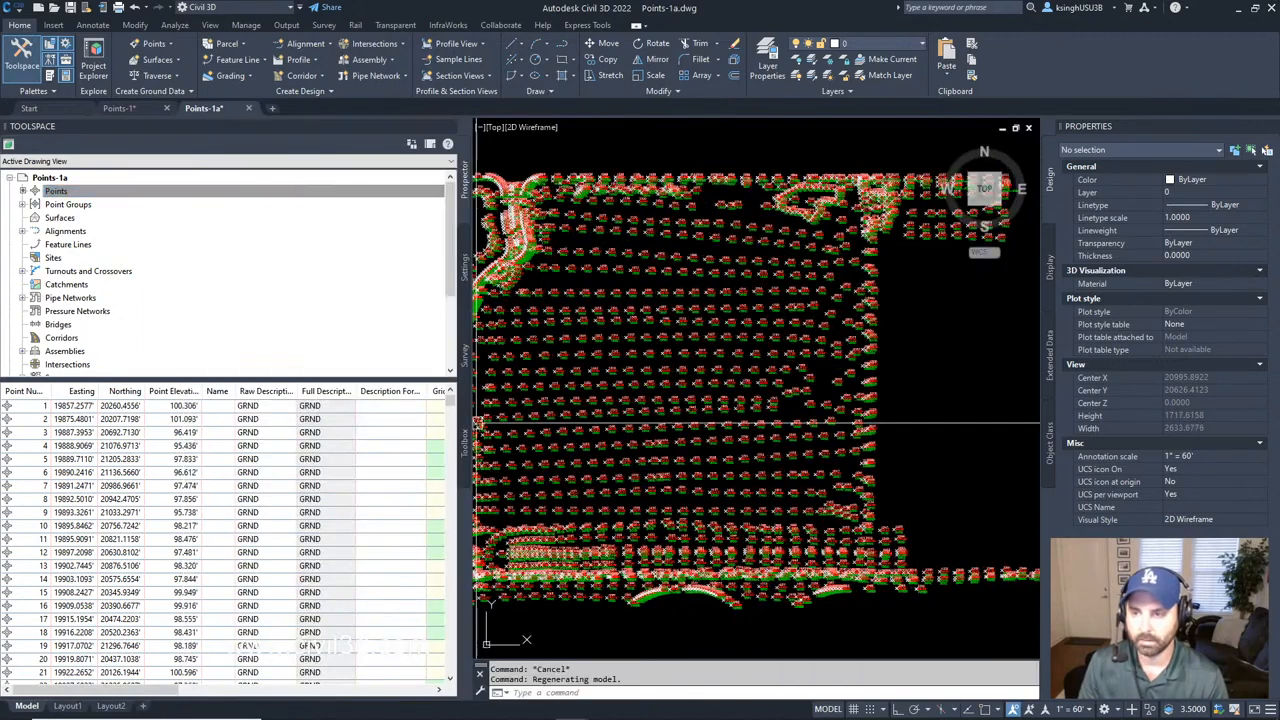
left_click_drag(451, 403, 447, 565)
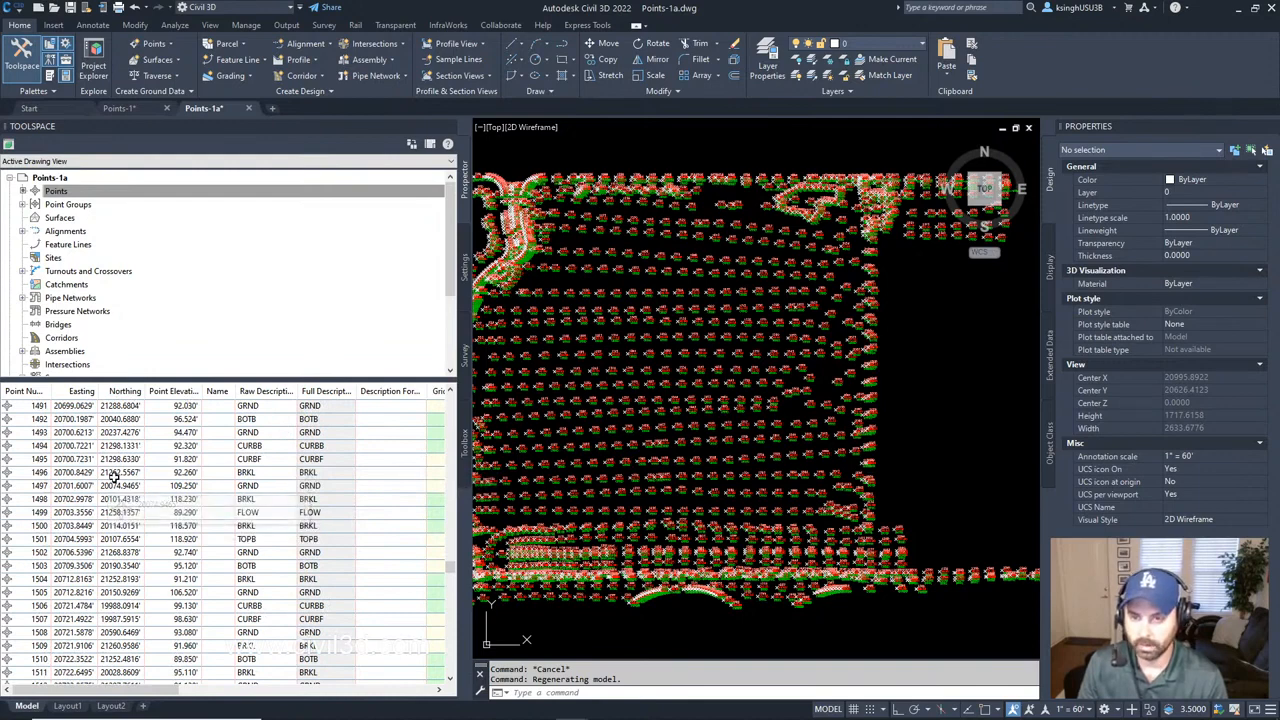
left_click_drag(170, 698, 143, 705)
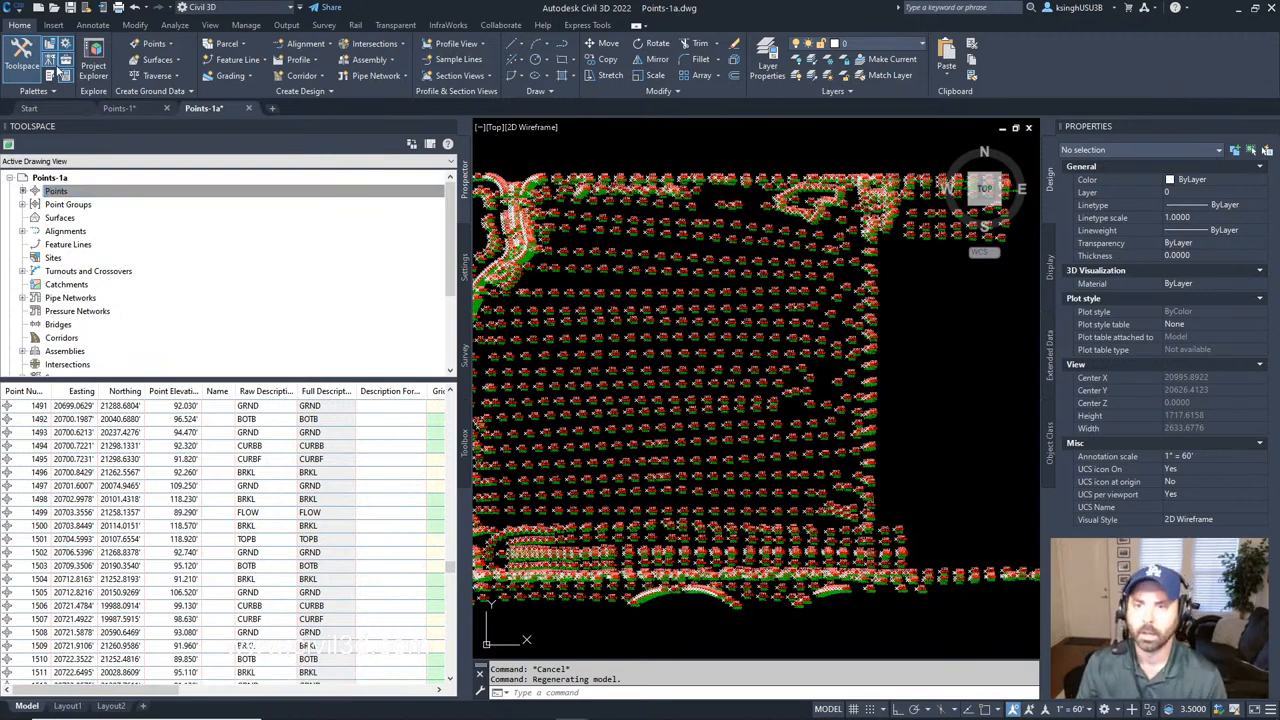
Step: Expand the drawing's point groups and check the point lists of the Detention Pond and Storm Manholes groups
left_click(22, 204)
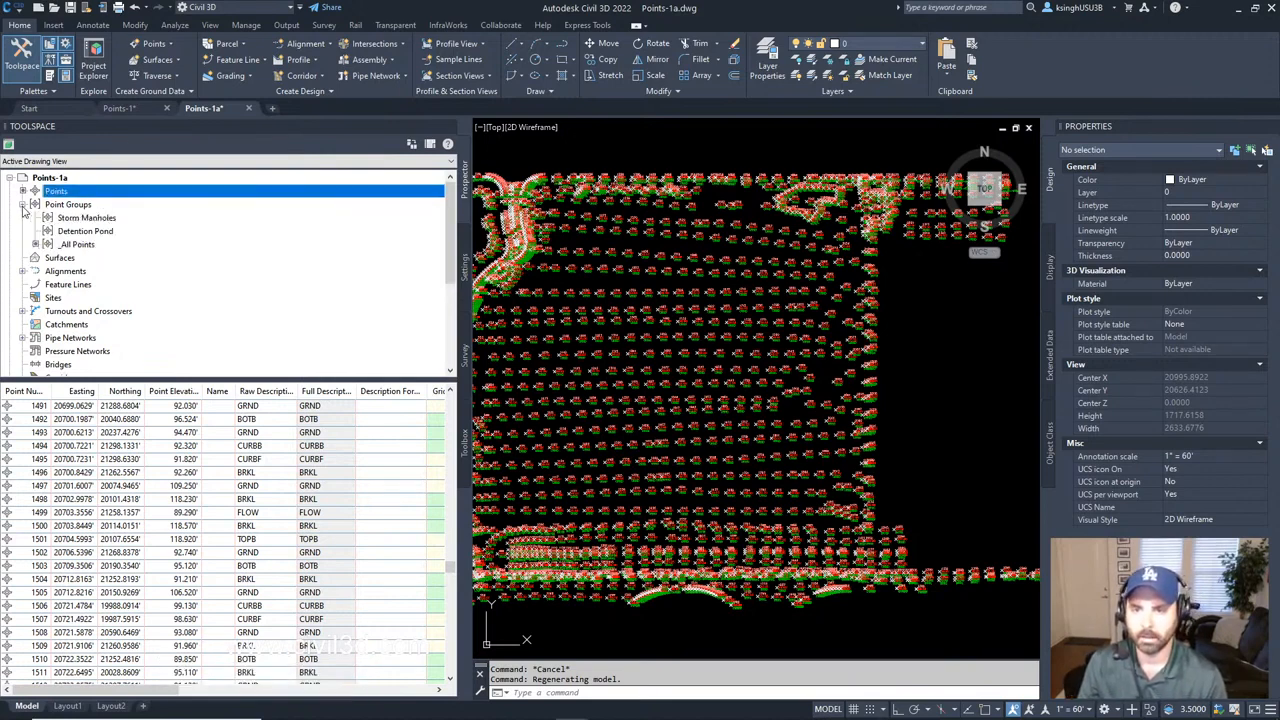
left_click(106, 231)
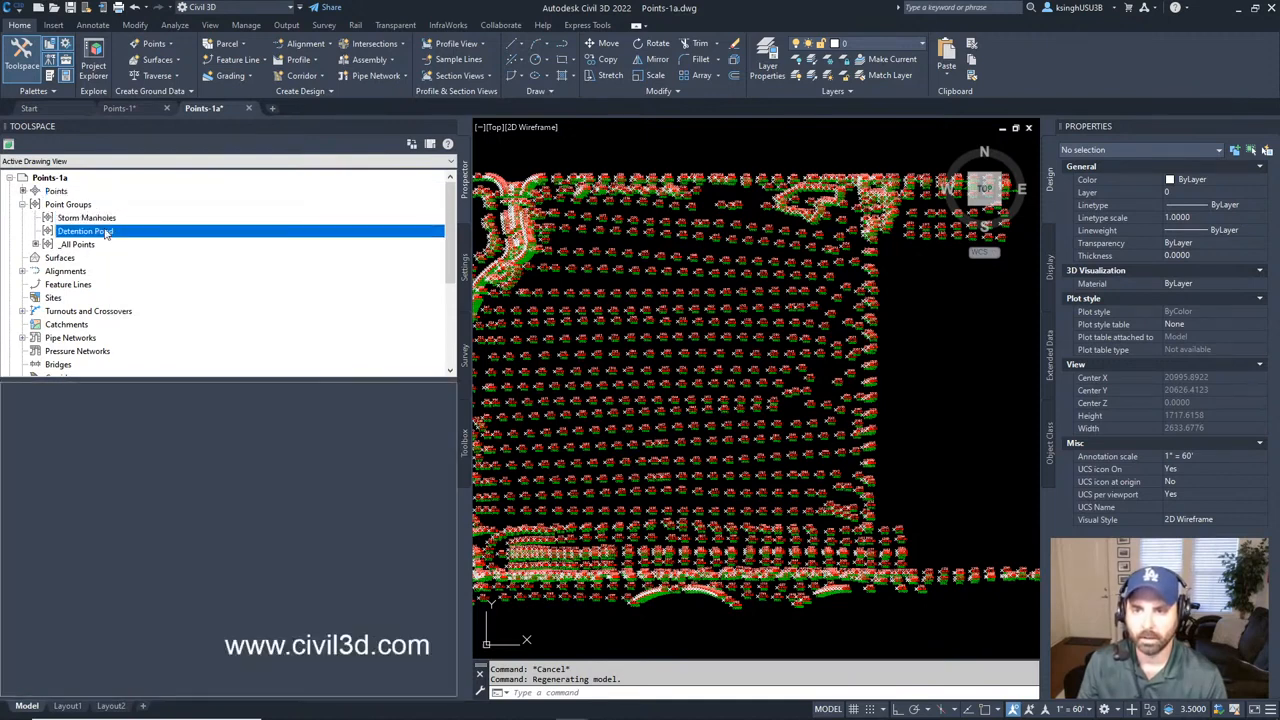
left_click(106, 218)
left_click(106, 231)
left_click(106, 218)
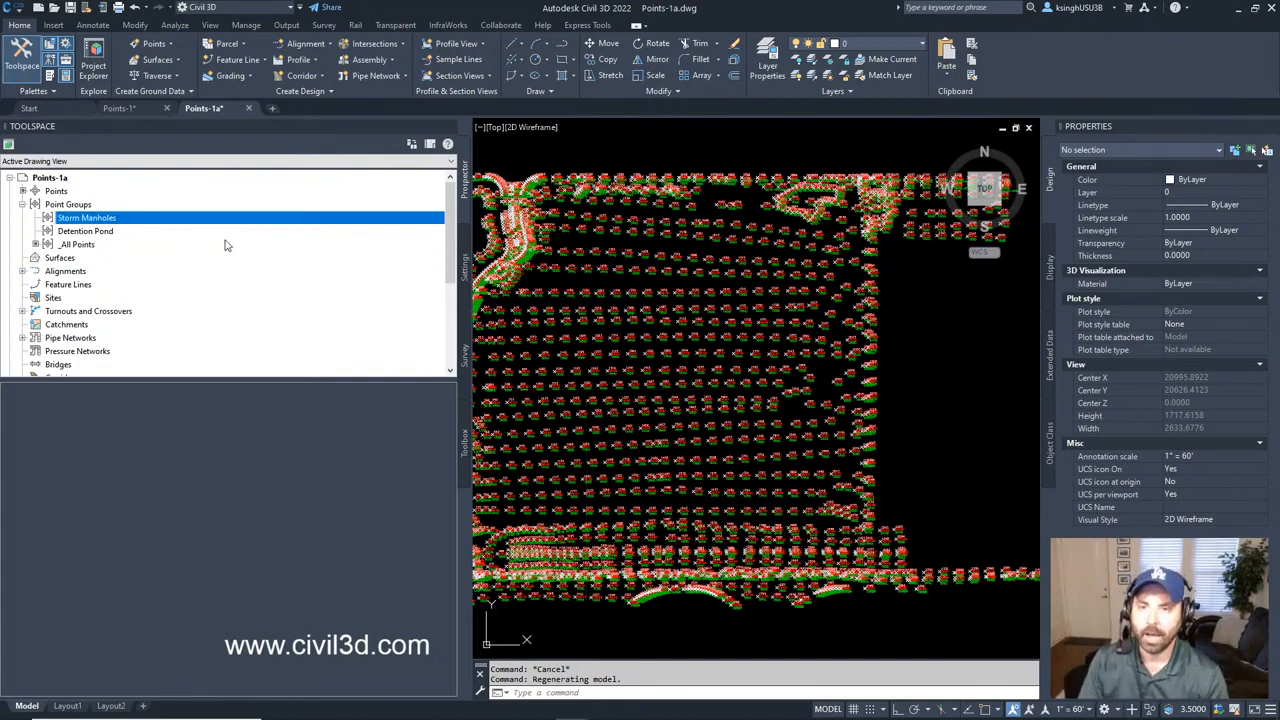
Step: Update the Point Groups collection so its groups take in the imported points
left_click(77, 206)
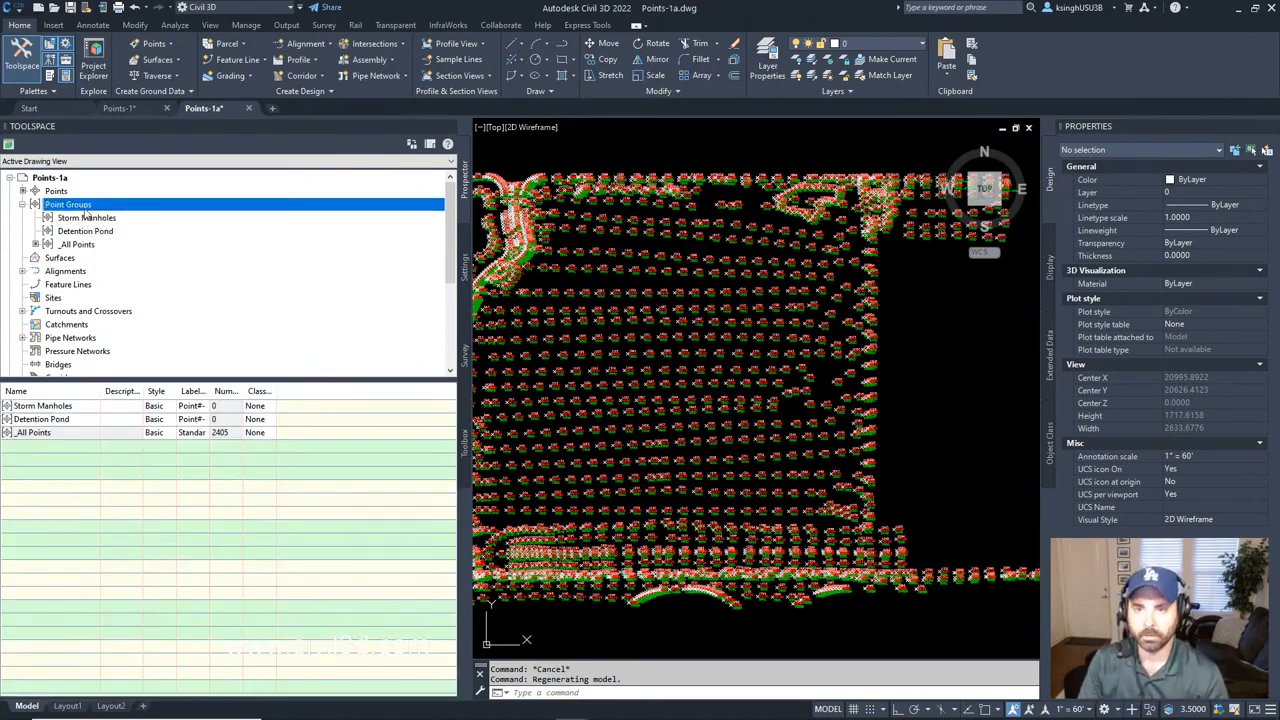
right_click(73, 210)
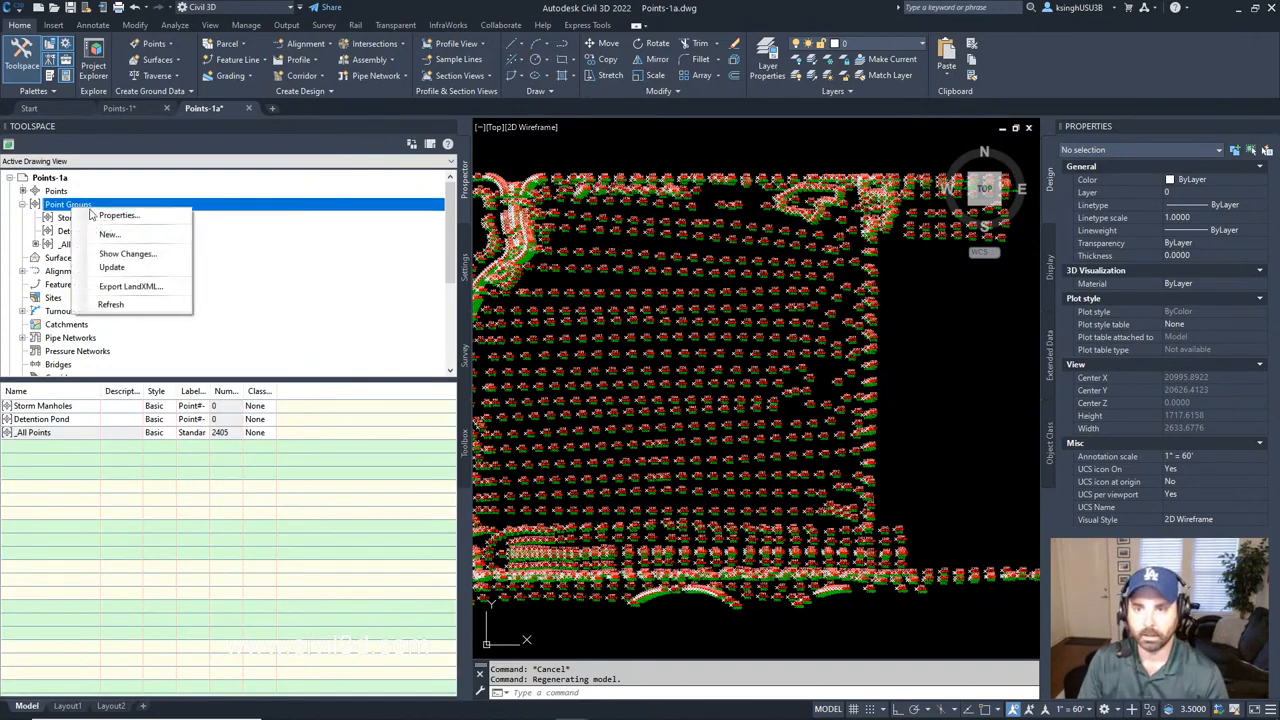
left_click(112, 268)
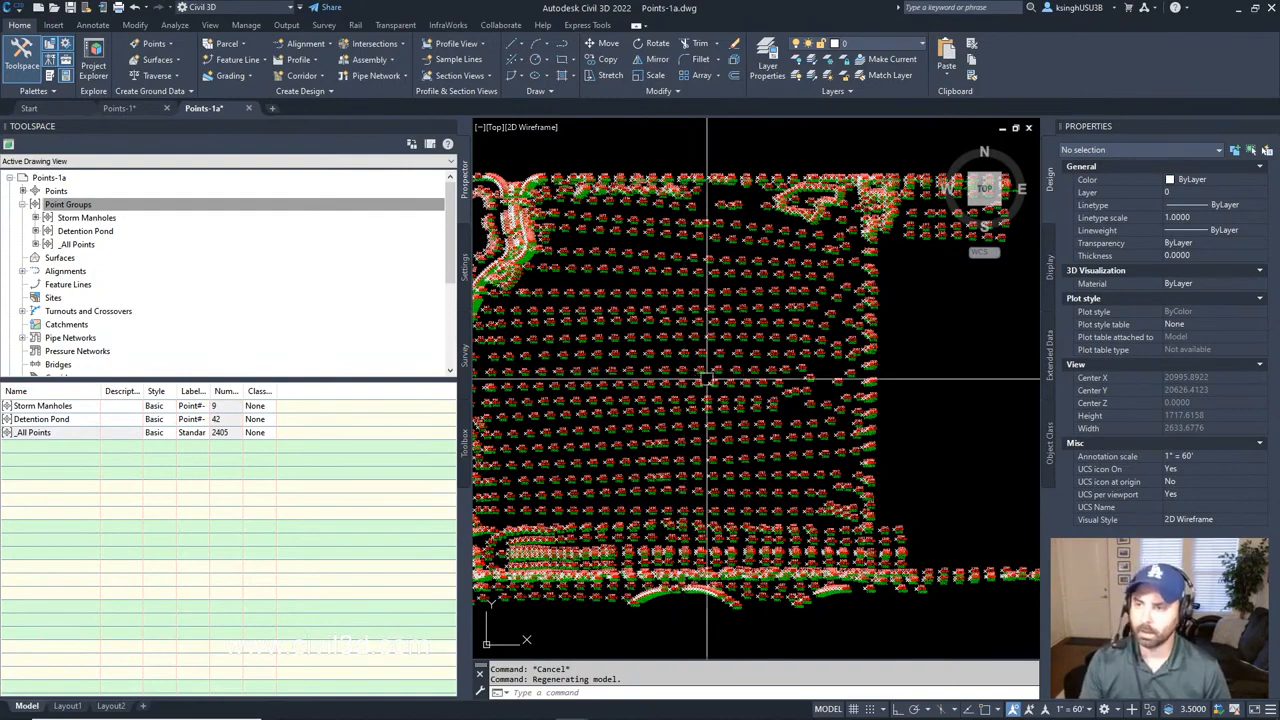
Step: Look over the site's points and run the update on the Point Groups collection again
scroll(709, 371, "down", 3)
scroll(742, 400, "up", 6)
scroll(744, 420, "down", 4)
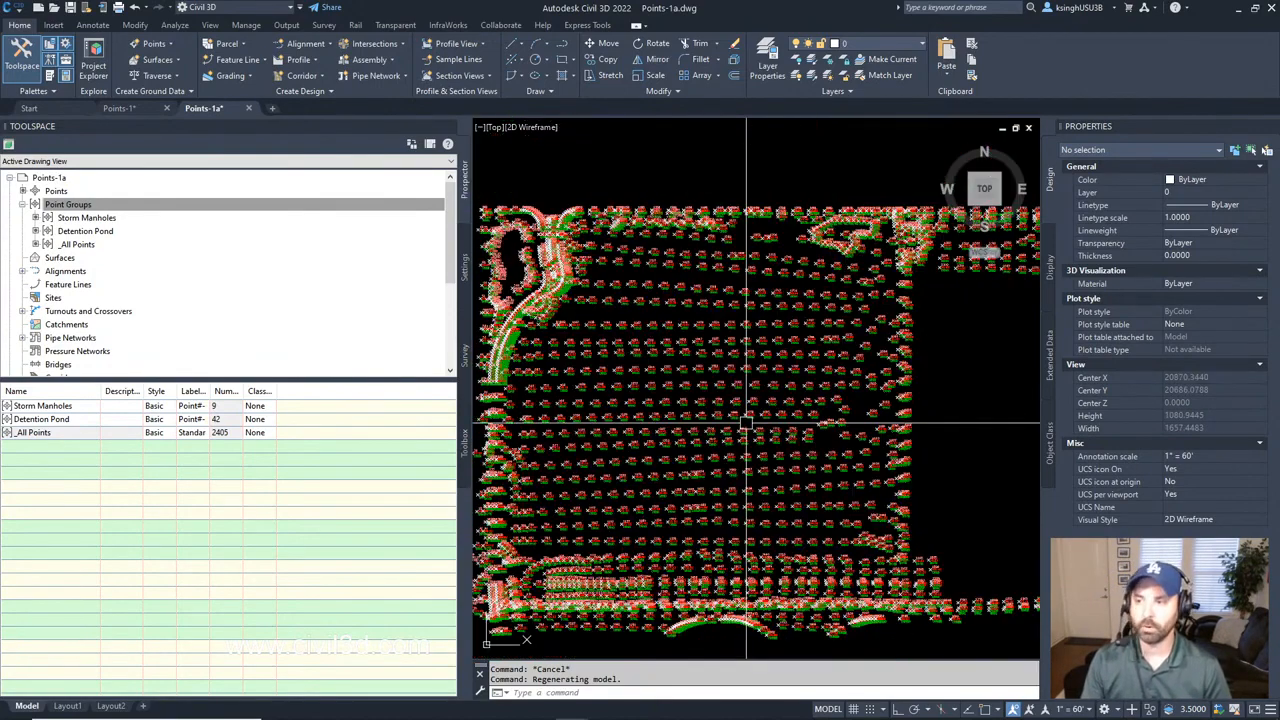
scroll(740, 470, "up", 1)
mouse_move(740, 478)
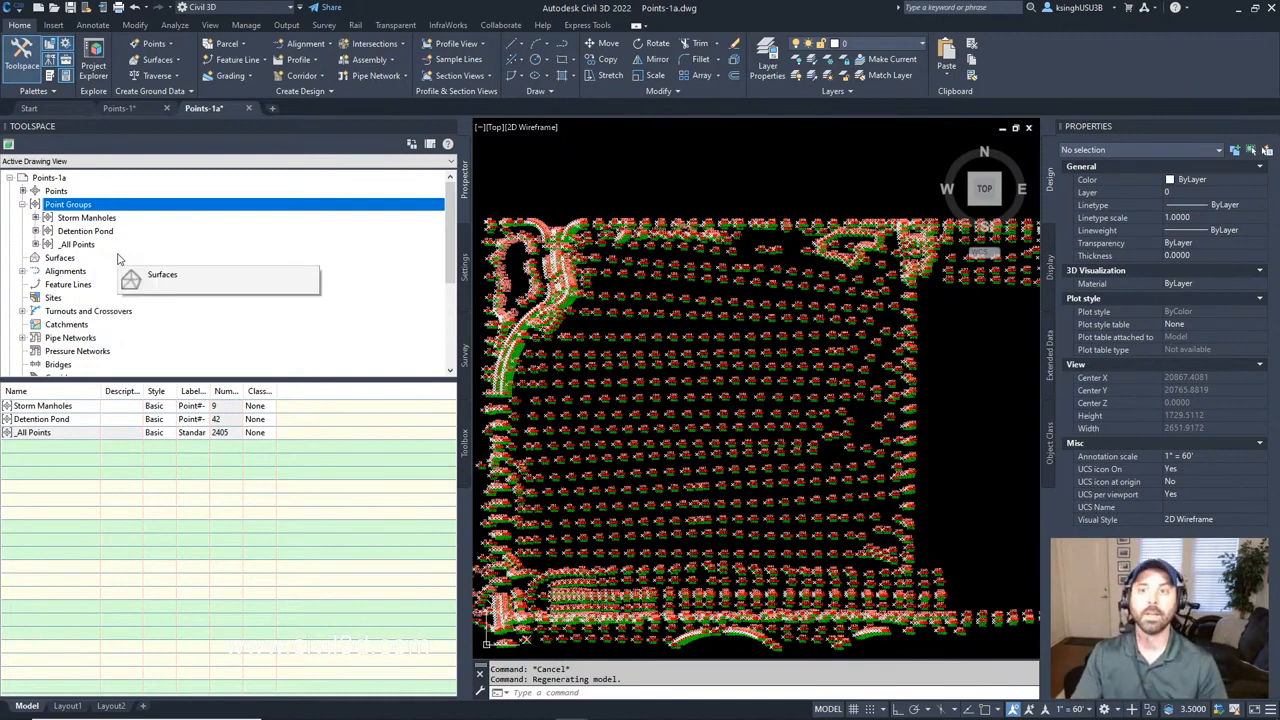
right_click(77, 206)
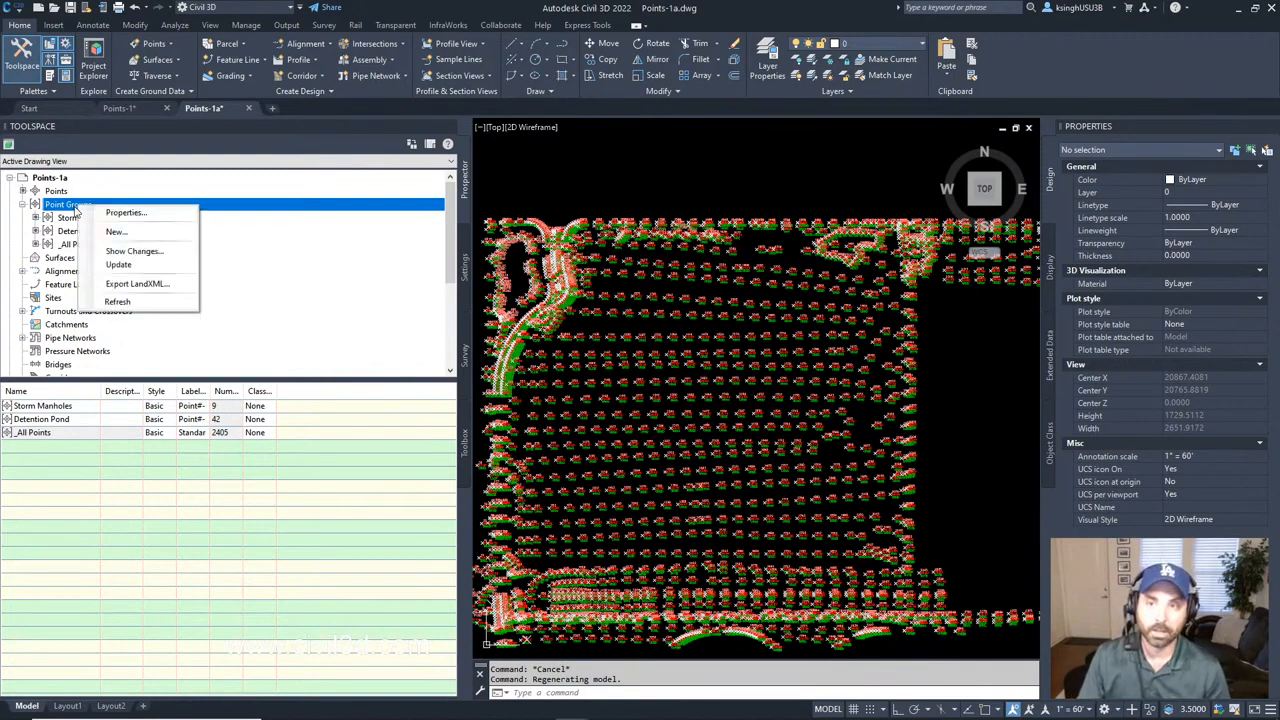
left_click(143, 266)
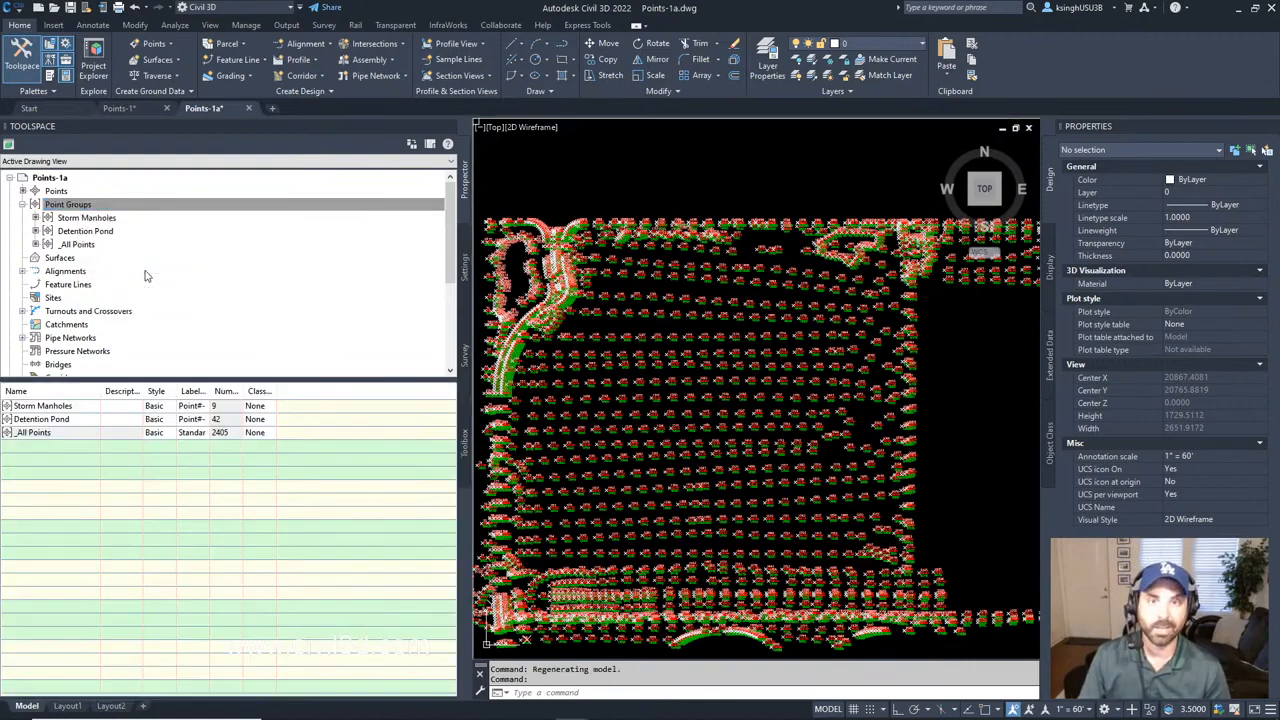
Step: Open the properties of the Point Groups collection to view the display order of its groups
scroll(742, 378, "down", 5)
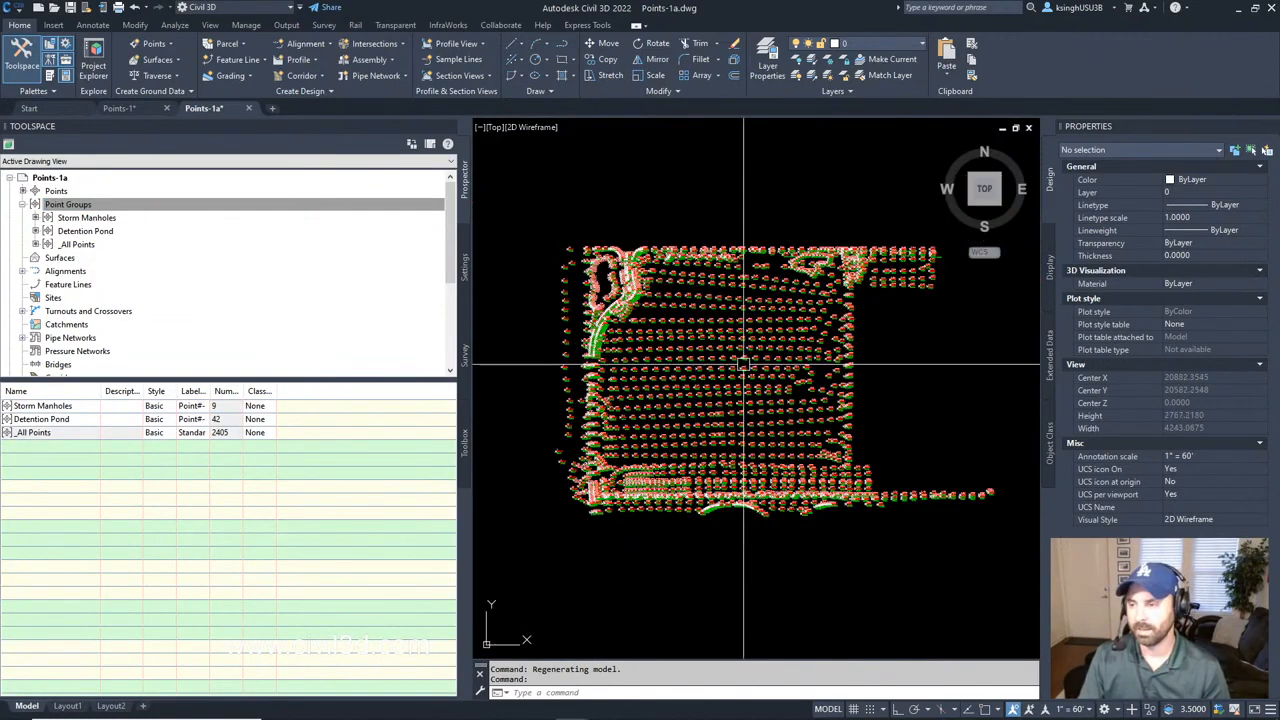
scroll(742, 378, "up", 2)
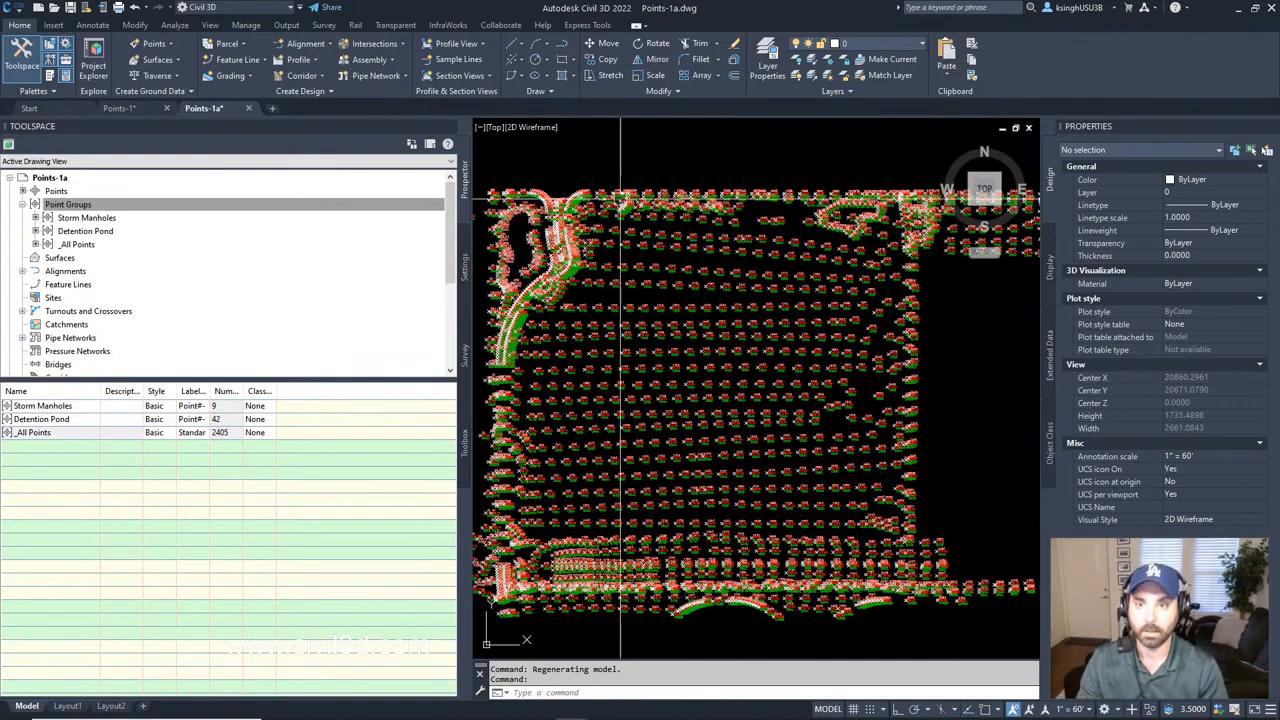
left_click(116, 205)
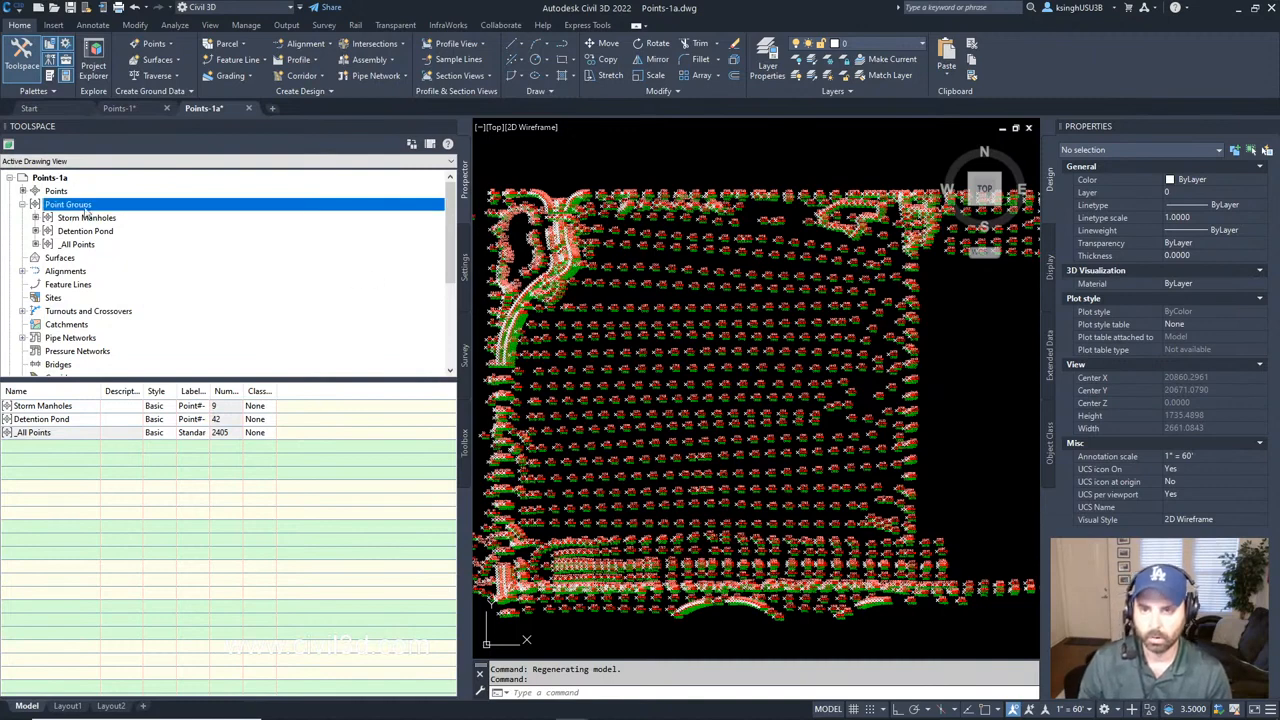
right_click(87, 209)
left_click(122, 217)
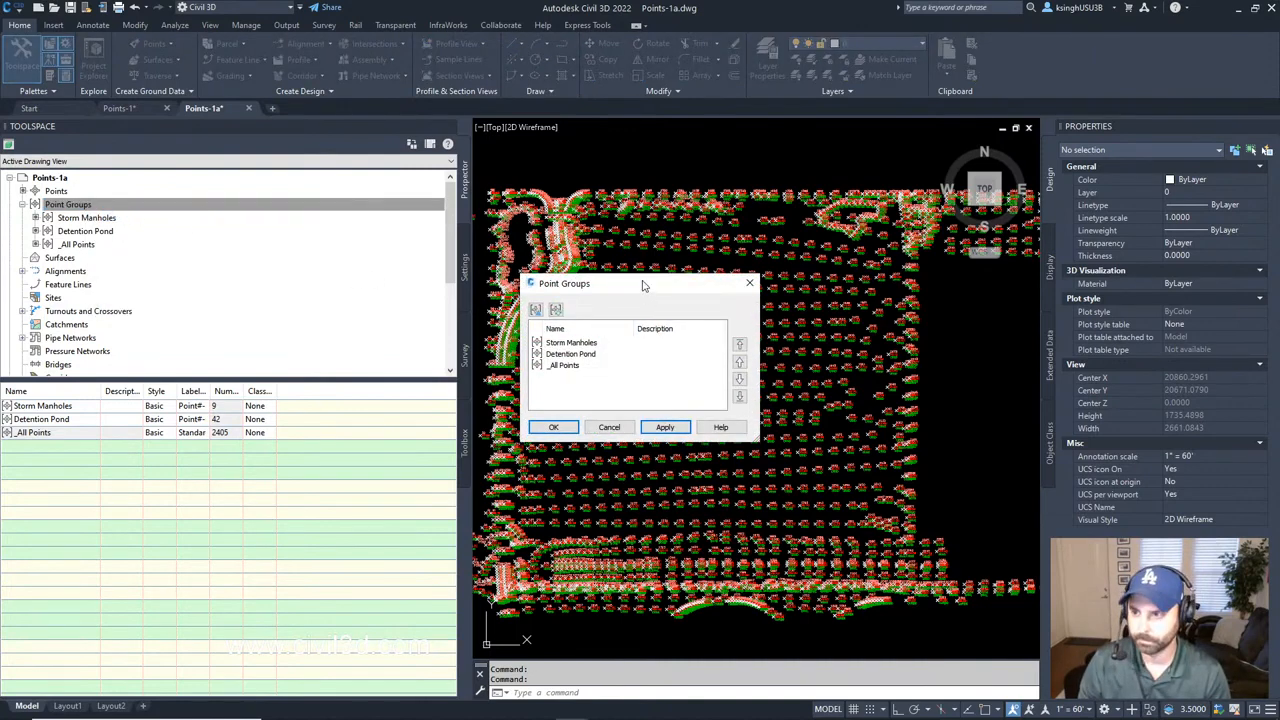
left_click_drag(643, 285, 649, 301)
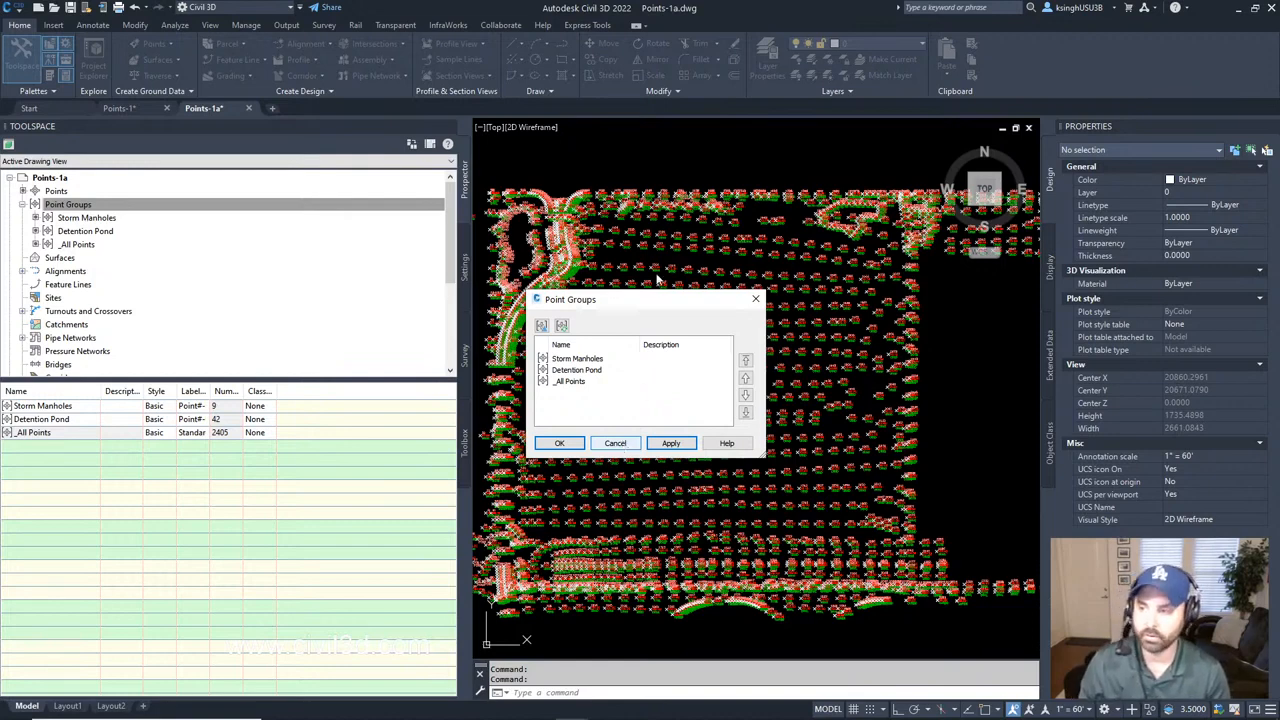
Step: Move the Storm Manholes group below _All Points in the display order, return it to first place and accept
left_click(584, 362)
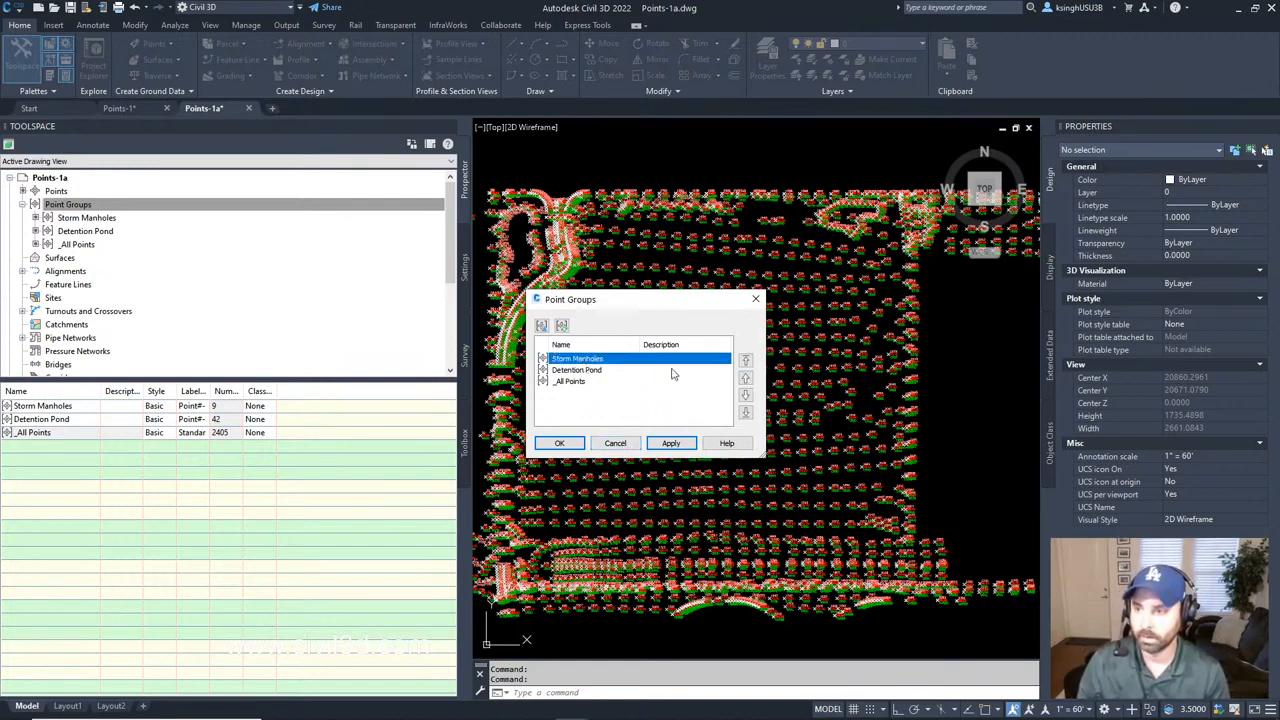
left_click(745, 397)
left_click(745, 397)
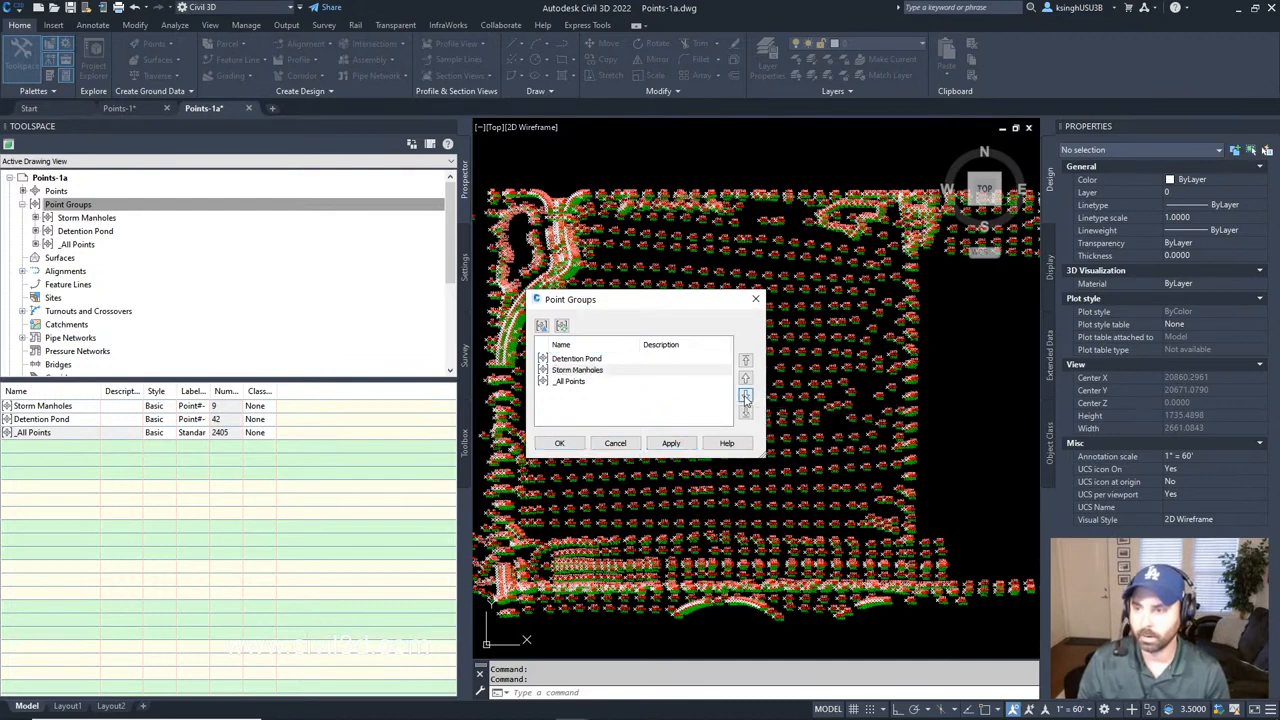
left_click(745, 397)
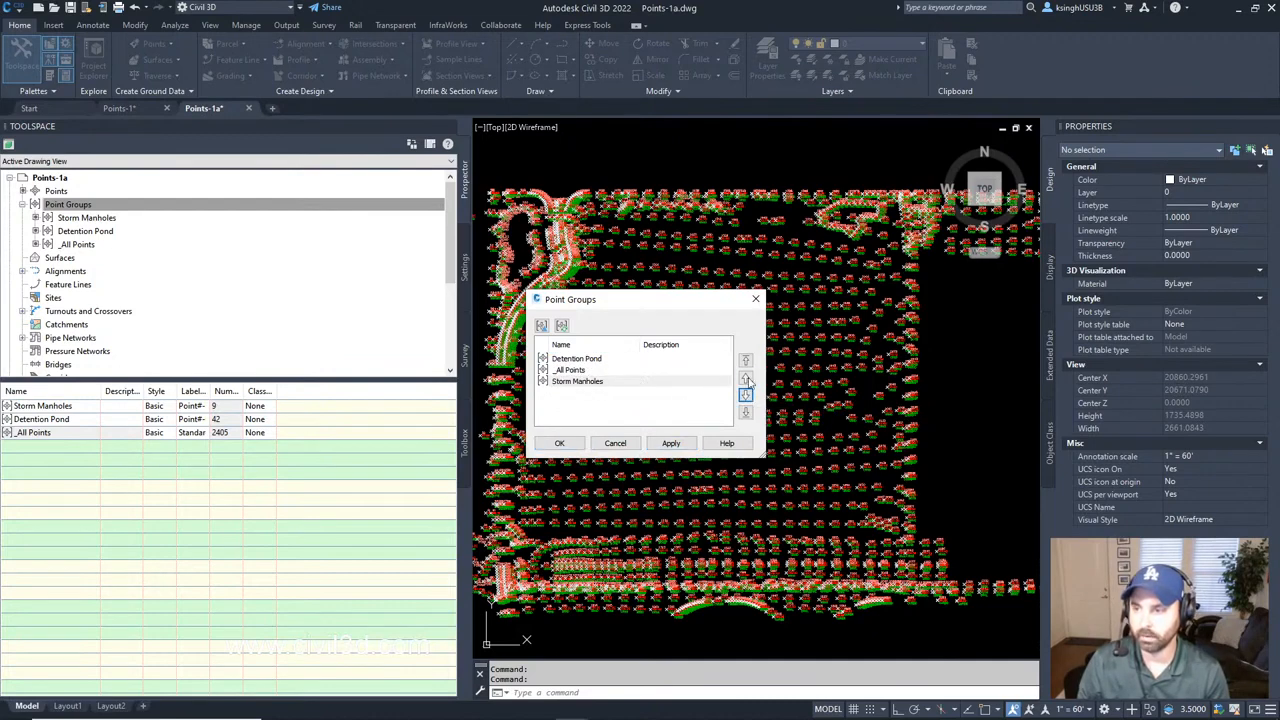
left_click(745, 361)
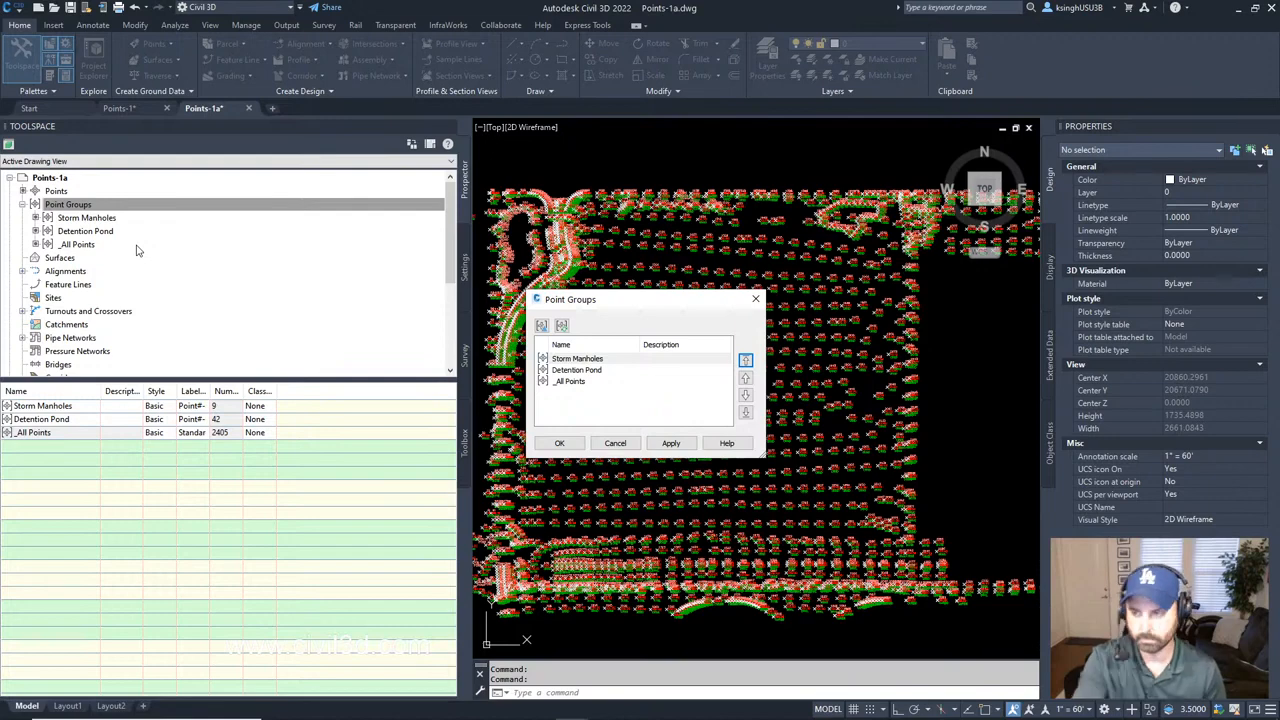
left_click(571, 442)
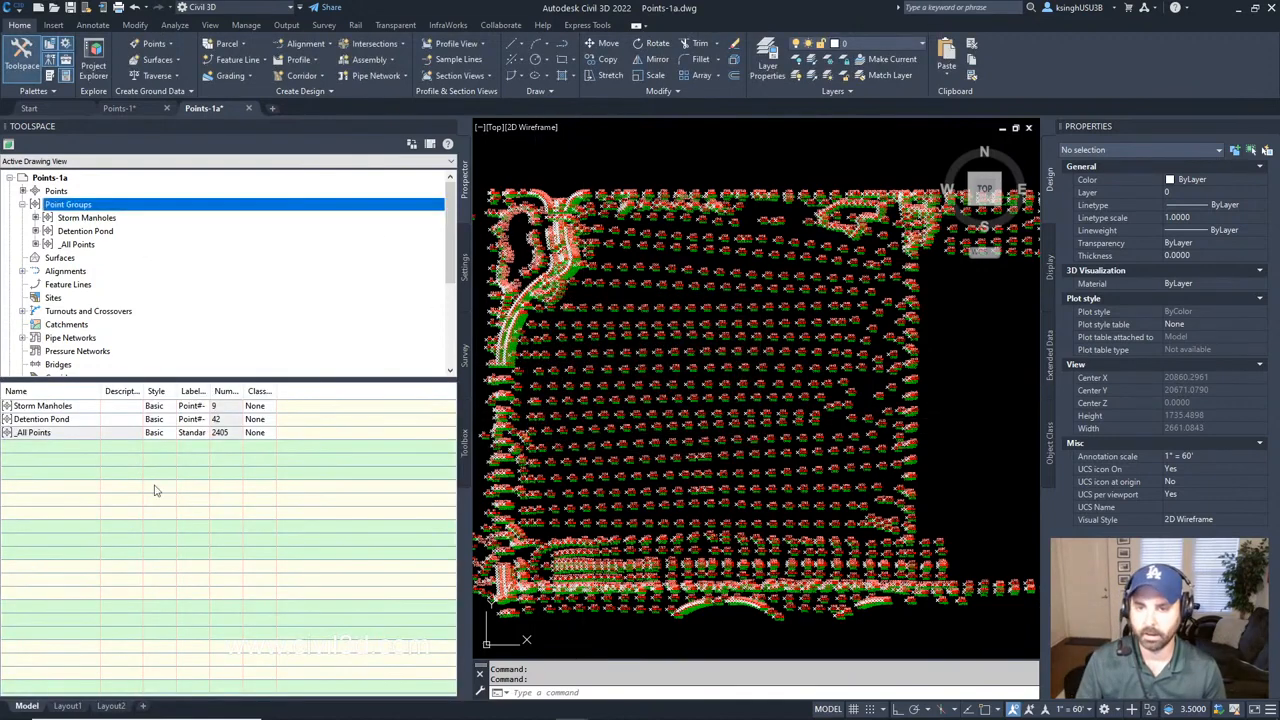
Step: Review the points in the Storm Manholes group and read through the Detention Pond group's full point list
left_click(86, 218)
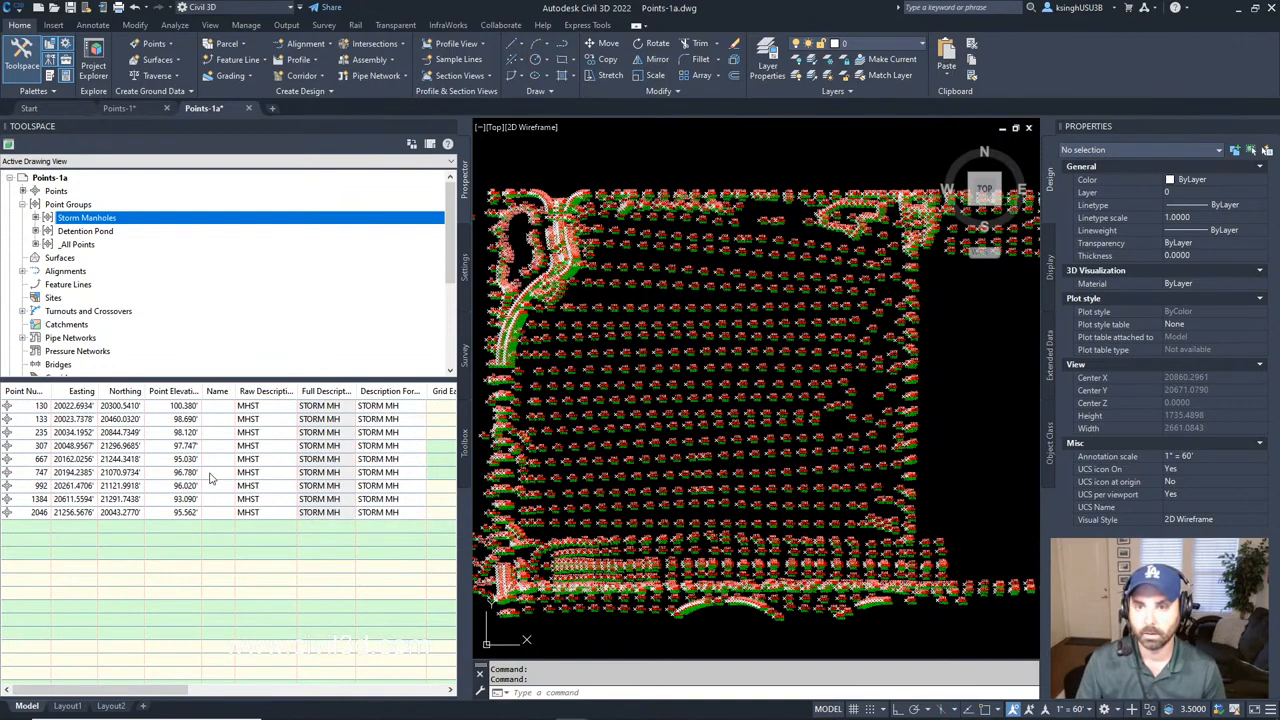
left_click(90, 231)
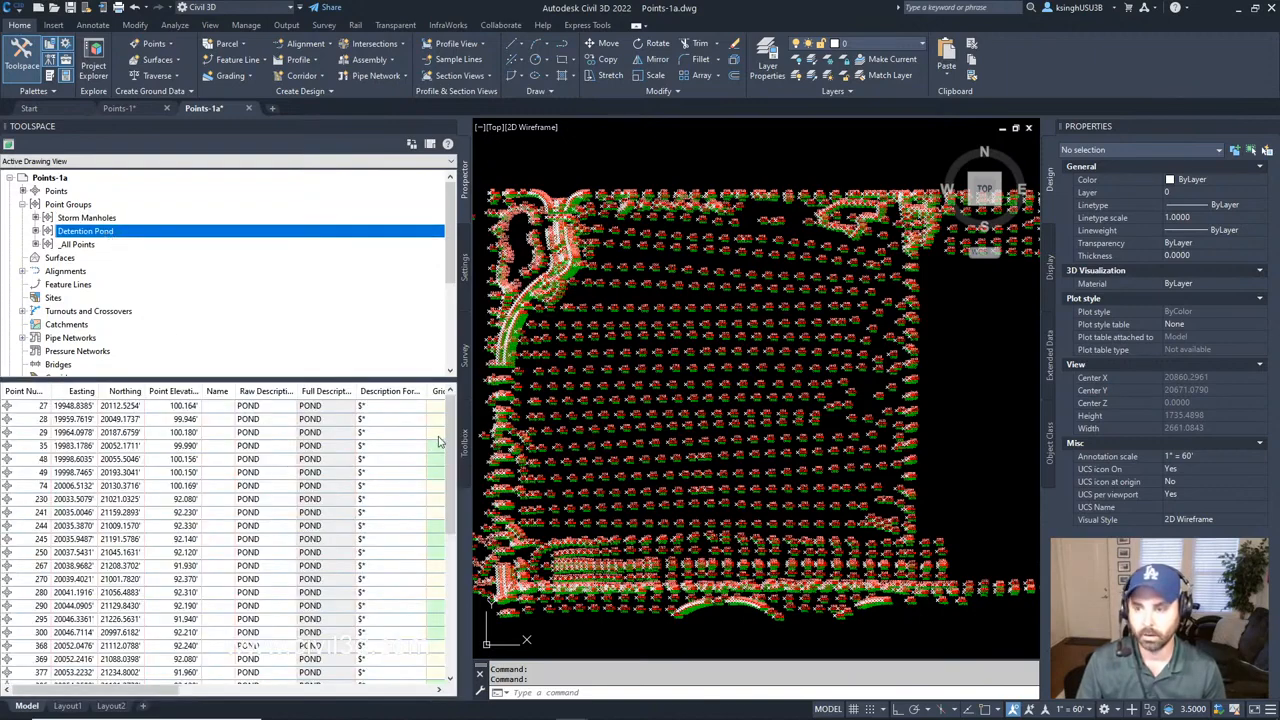
left_click_drag(452, 432, 463, 572)
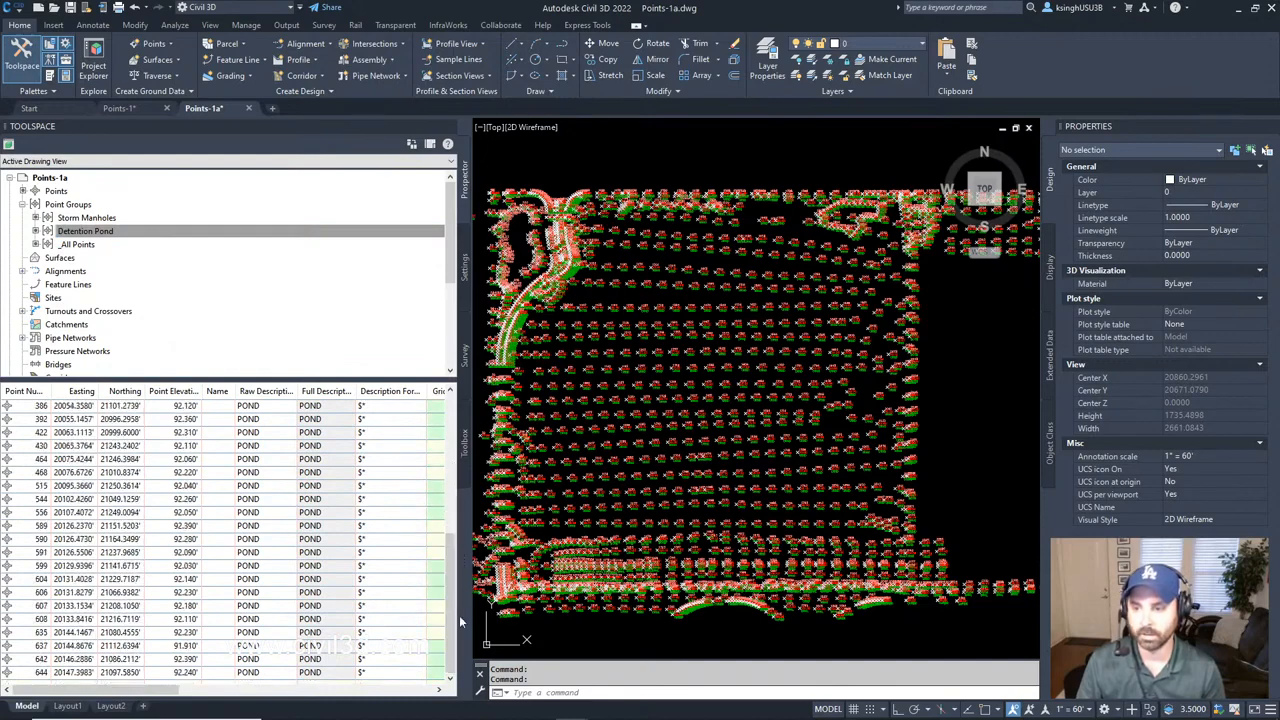
left_click_drag(455, 630, 458, 478)
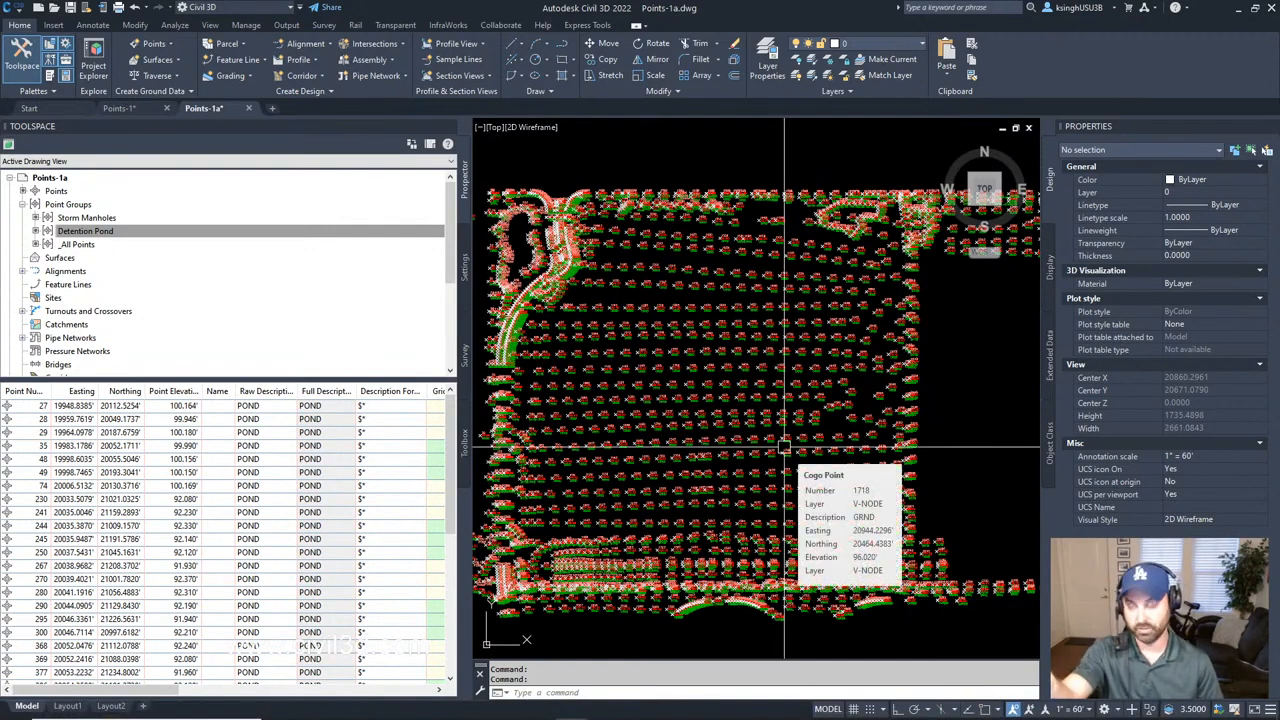
Step: List the drawing's point groups and look over the full extent of the imported site points
left_click(70, 205)
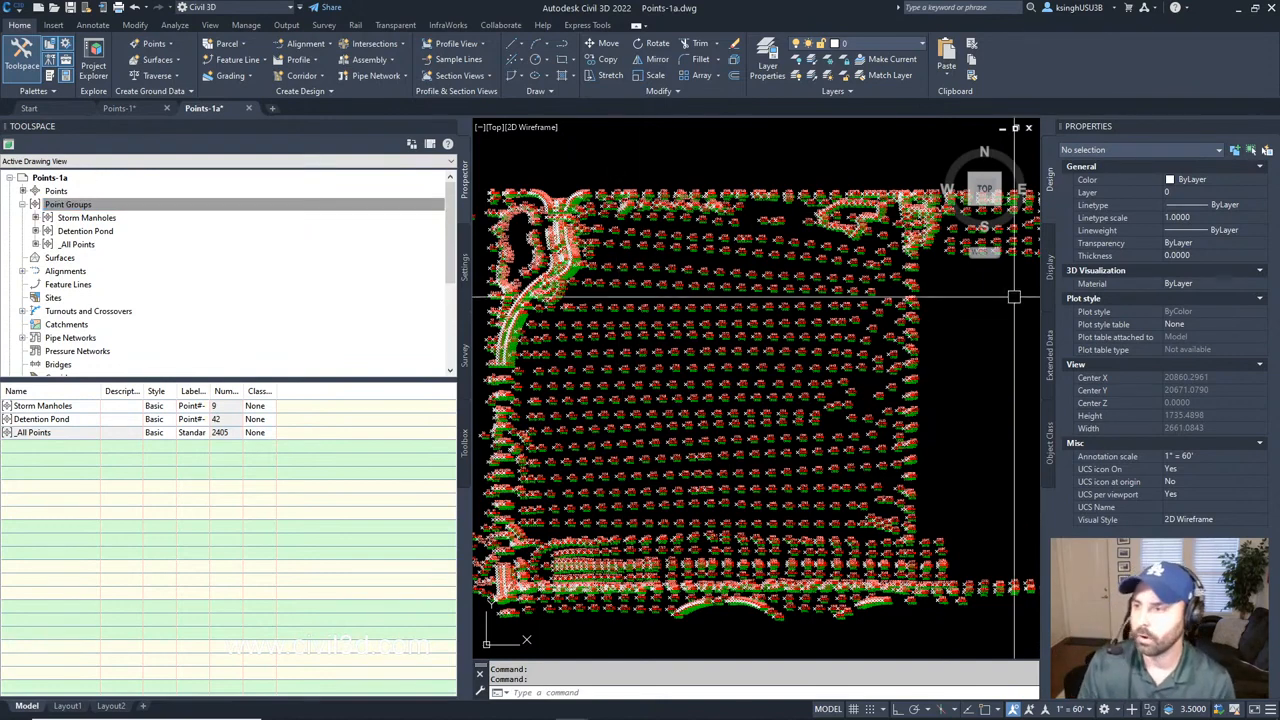
scroll(905, 287, "down", 5)
scroll(905, 287, "up", 5)
scroll(905, 287, "down", 4)
middle_click_drag(905, 301, 843, 339)
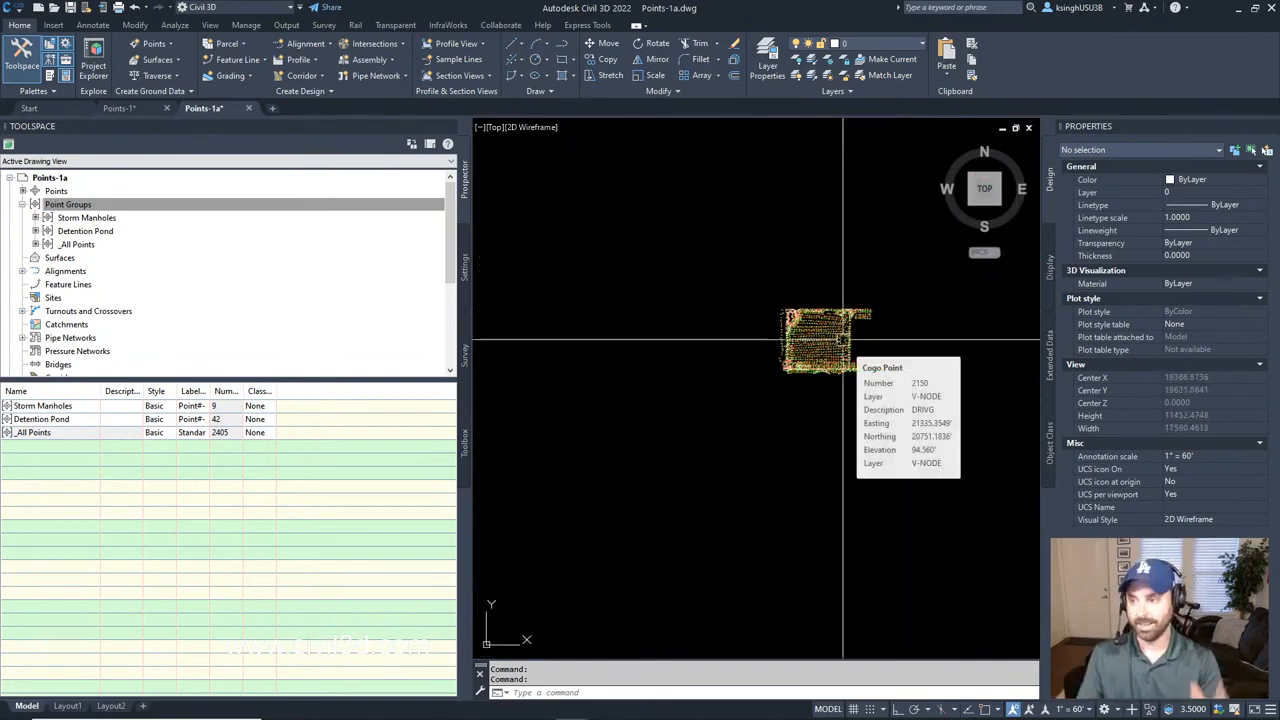
scroll(870, 343, "up", 4)
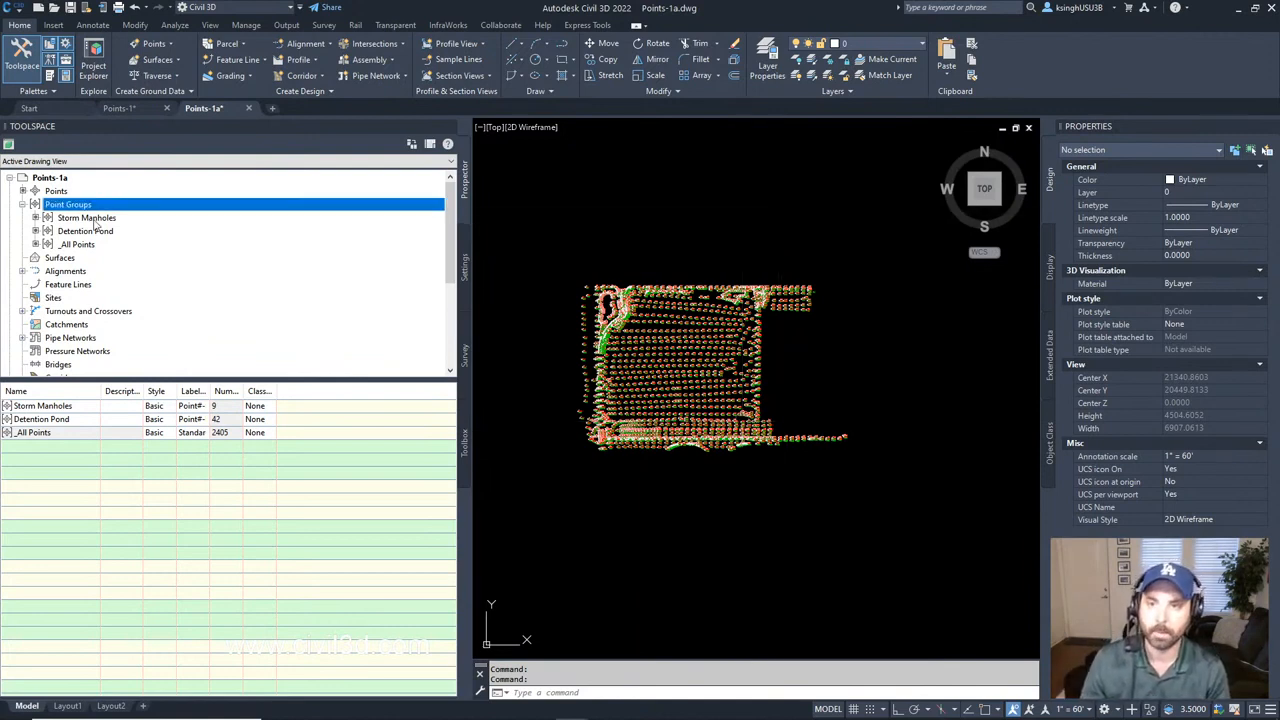
mouse_move(100, 225)
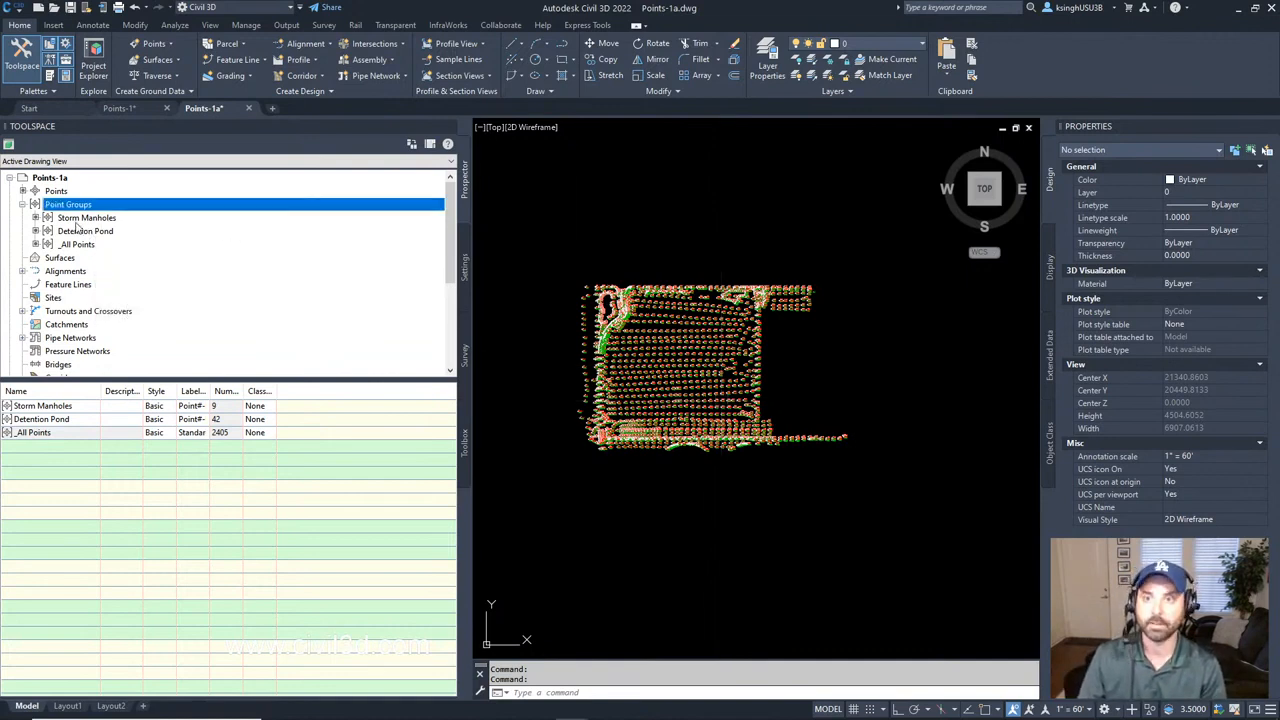
mouse_move(97, 250)
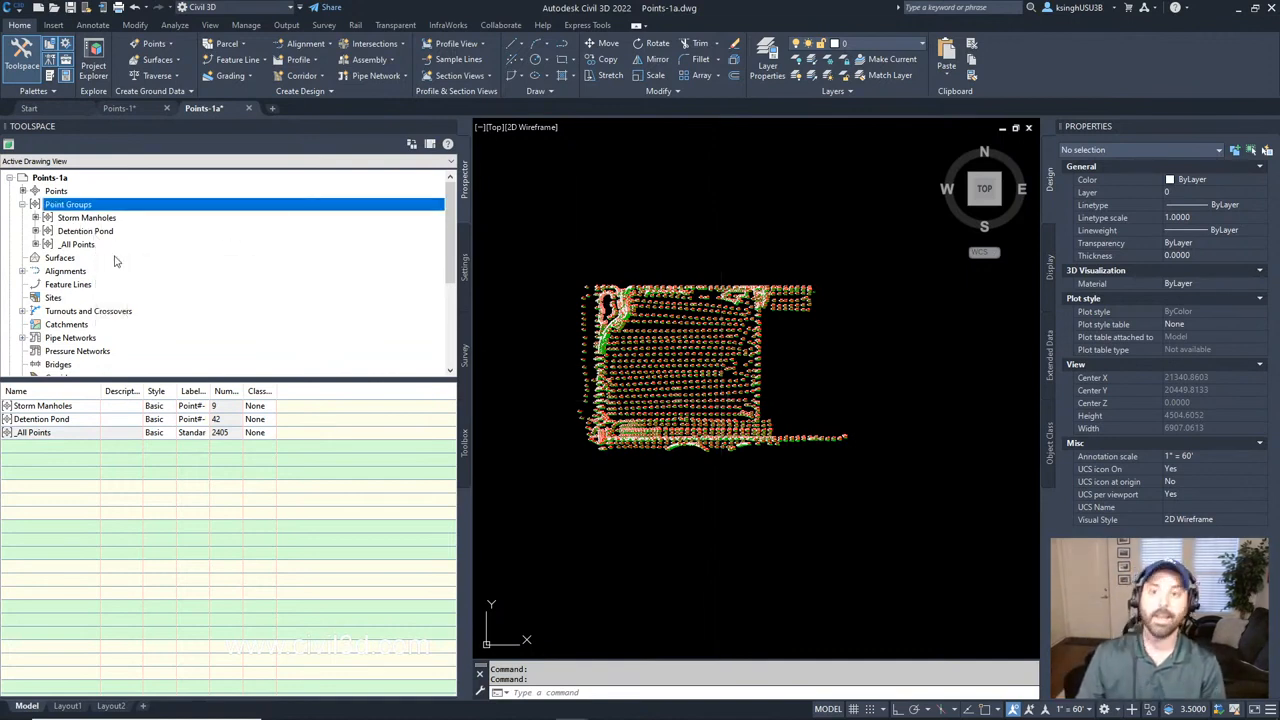
Step: Compare the point lists of the Storm Manholes and Detention Pond groups, ending on Detention Pond
left_click(100, 218)
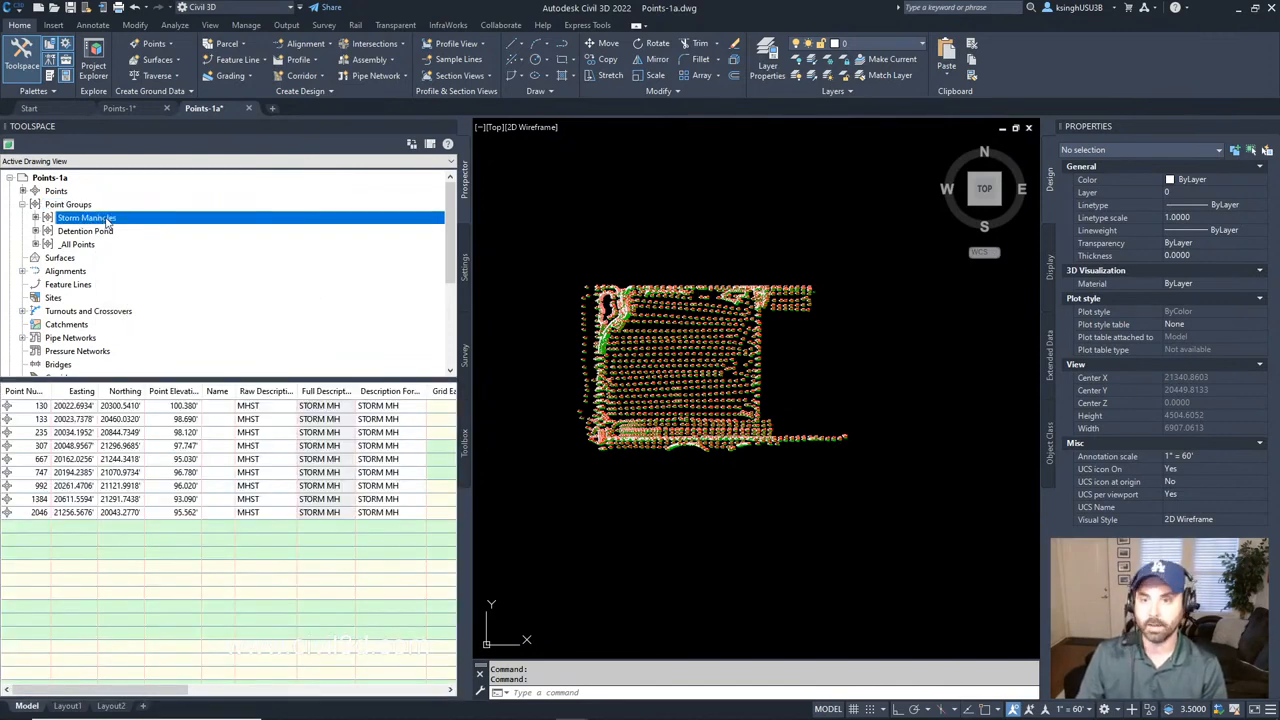
left_click(100, 231)
left_click(100, 219)
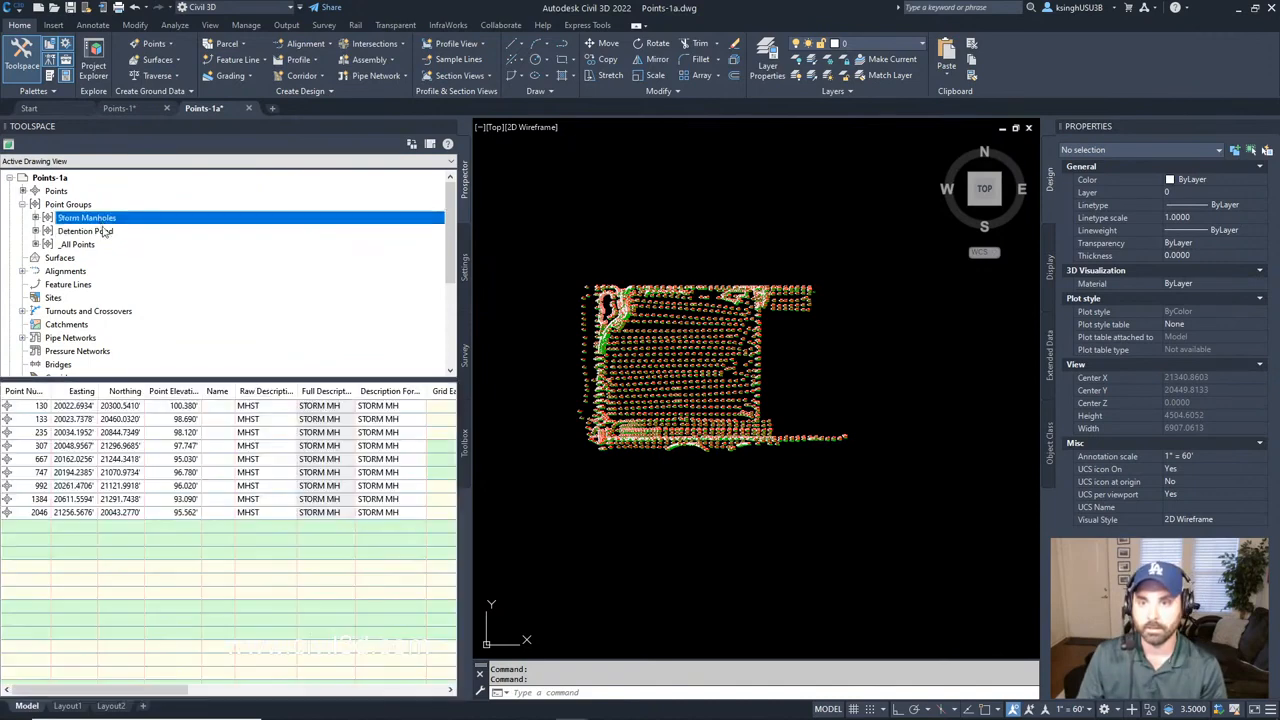
left_click(100, 232)
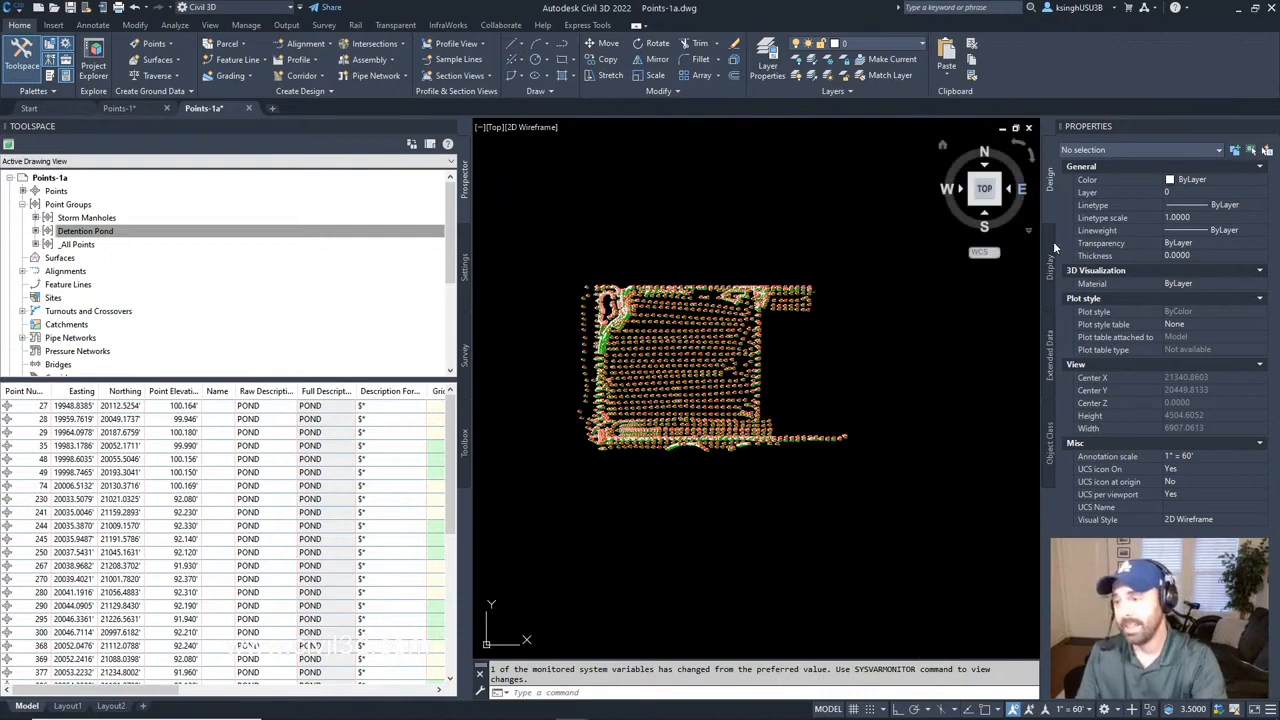
middle_click_drag(840, 386, 887, 415)
scroll(846, 426, "up", 4)
middle_click_drag(788, 411, 880, 388)
scroll(851, 385, "down", 2)
scroll(817, 346, "up", 3)
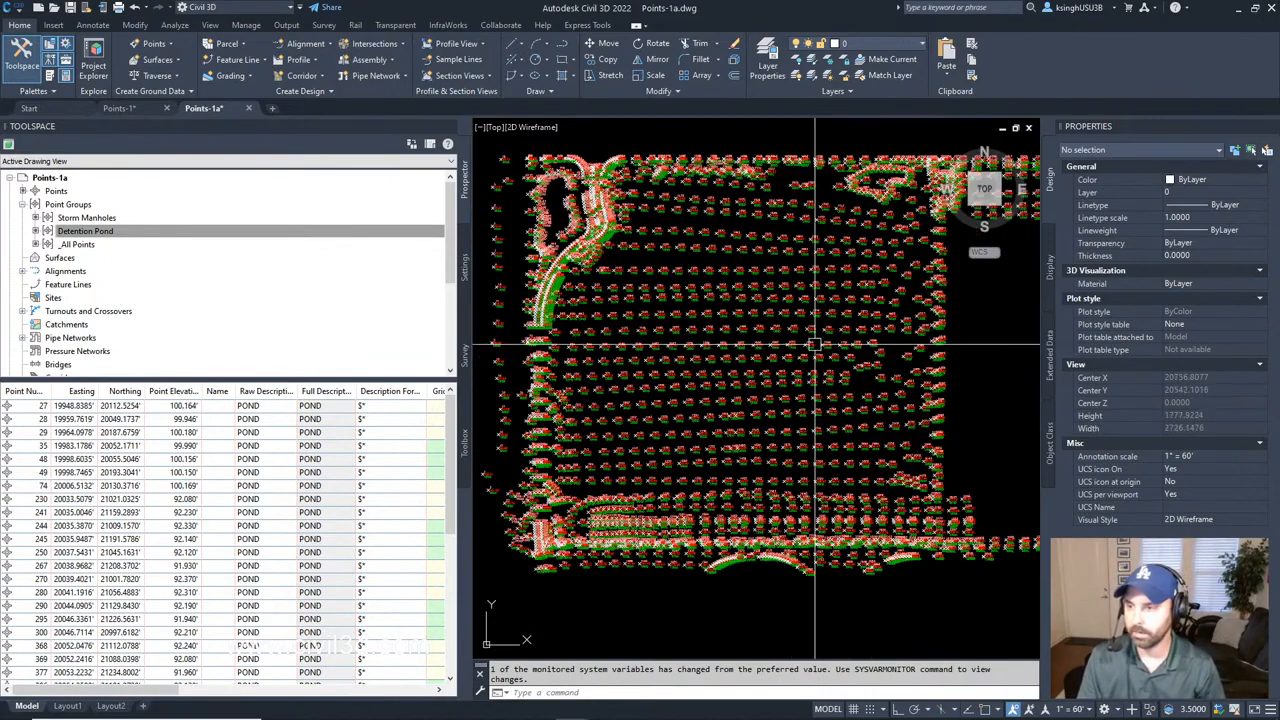
scroll(815, 344, "down", 3)
middle_click_drag(817, 333, 803, 350)
mouse_move(817, 350)
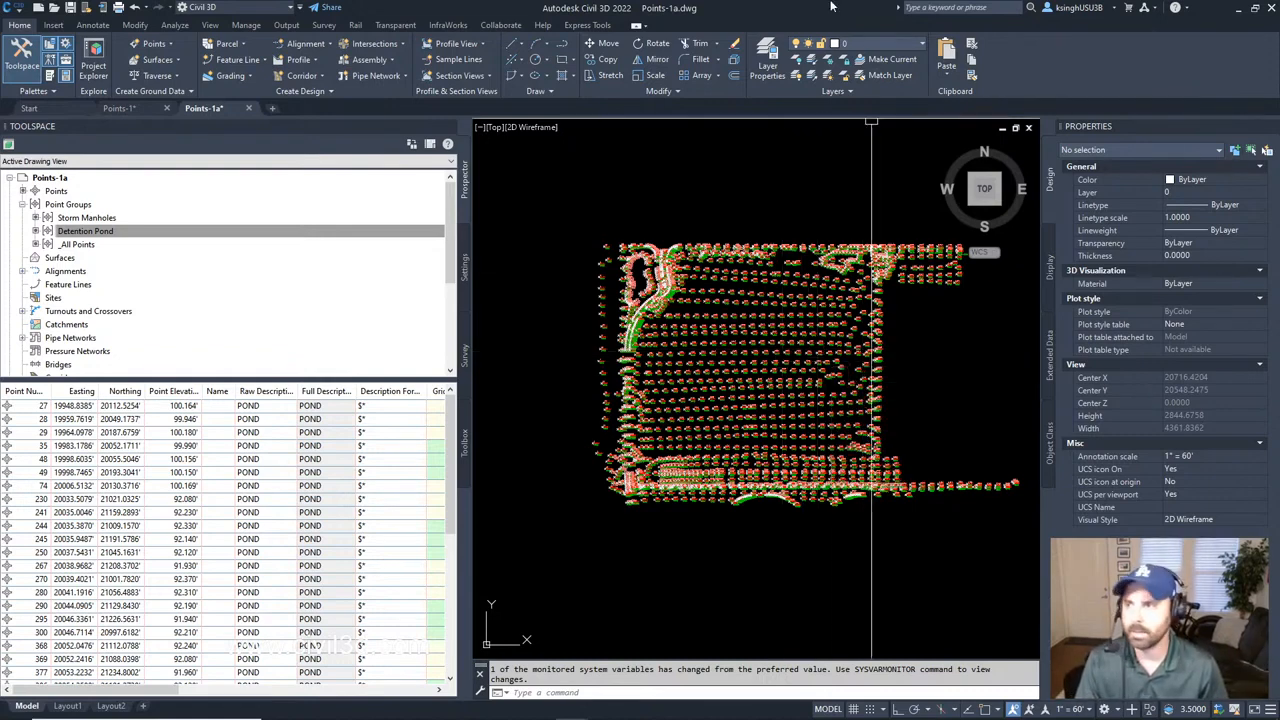
Step: Minimize Civil 3D, switch to the Chrome browser and go to civil3d.tv
left_click(1241, 12)
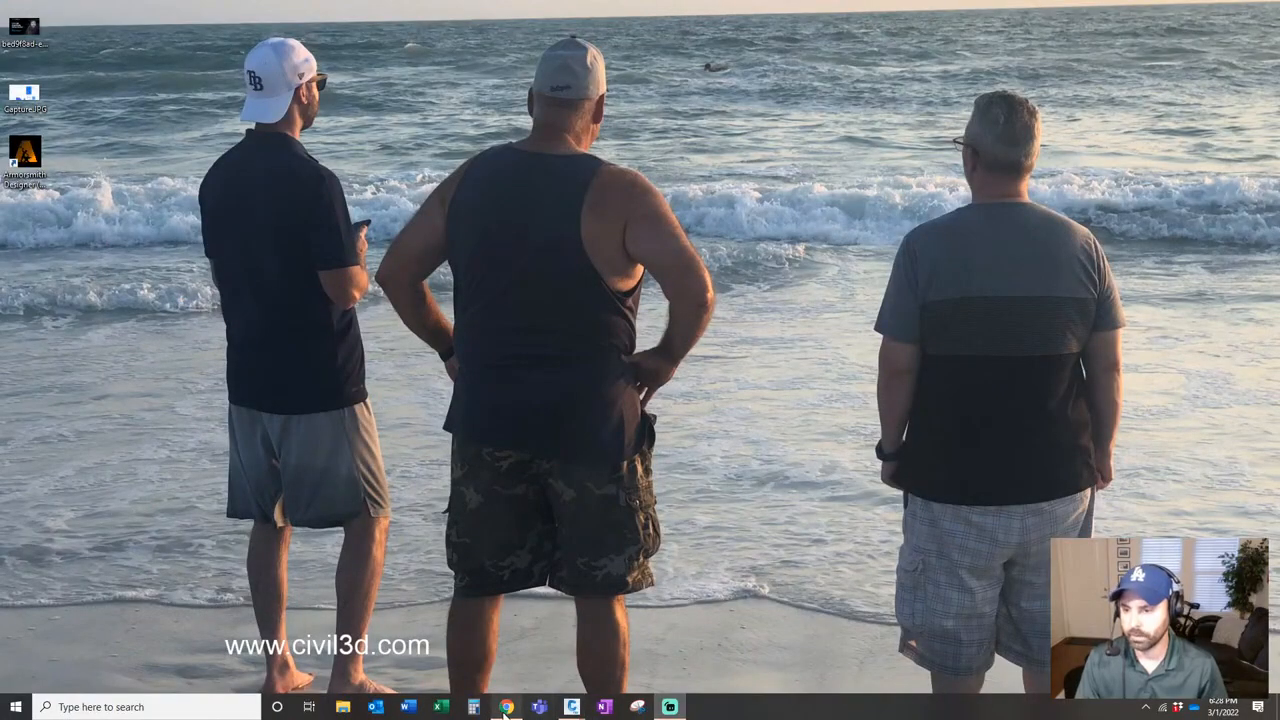
left_click(506, 707)
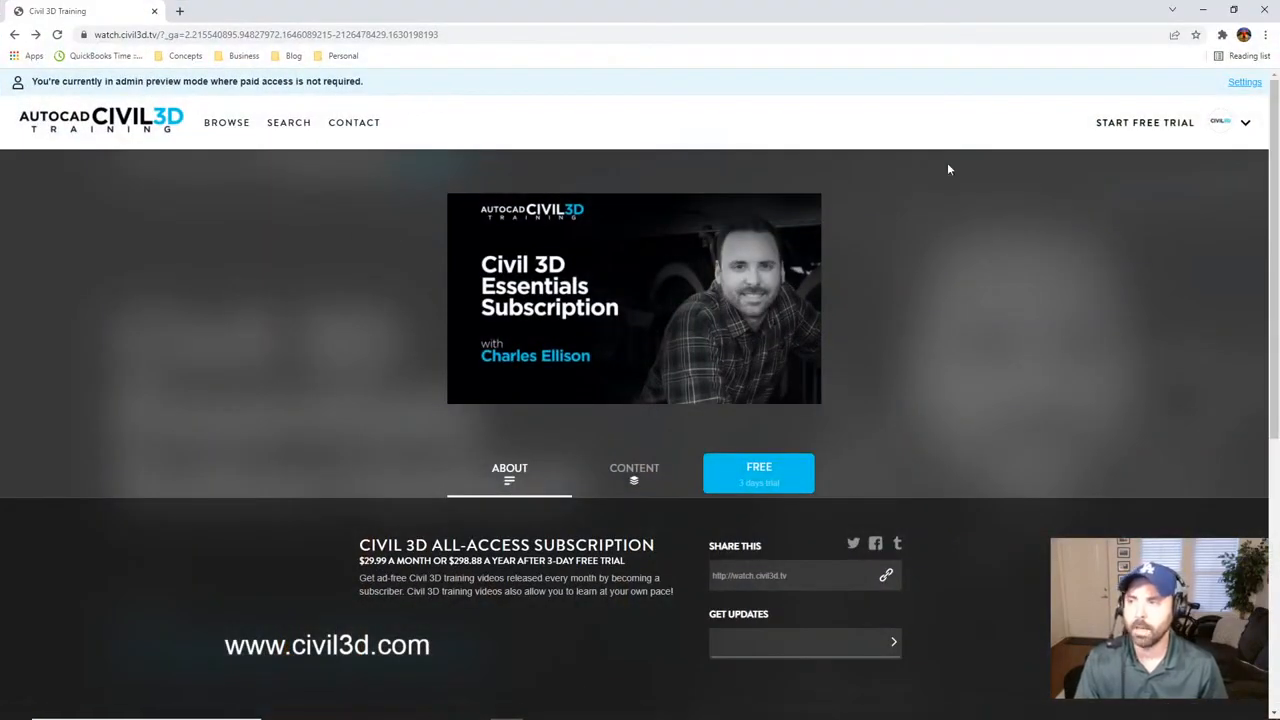
left_click_drag(571, 34, 12, 62)
type("civi")
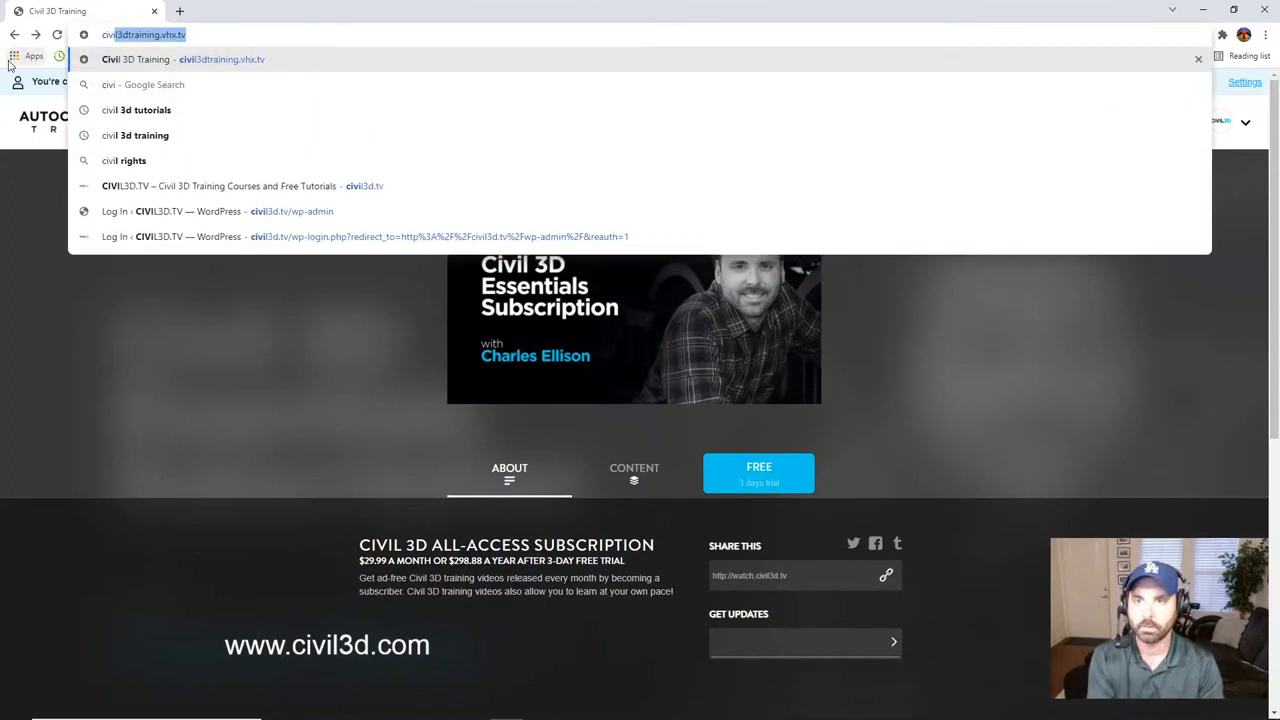
type("l3d")
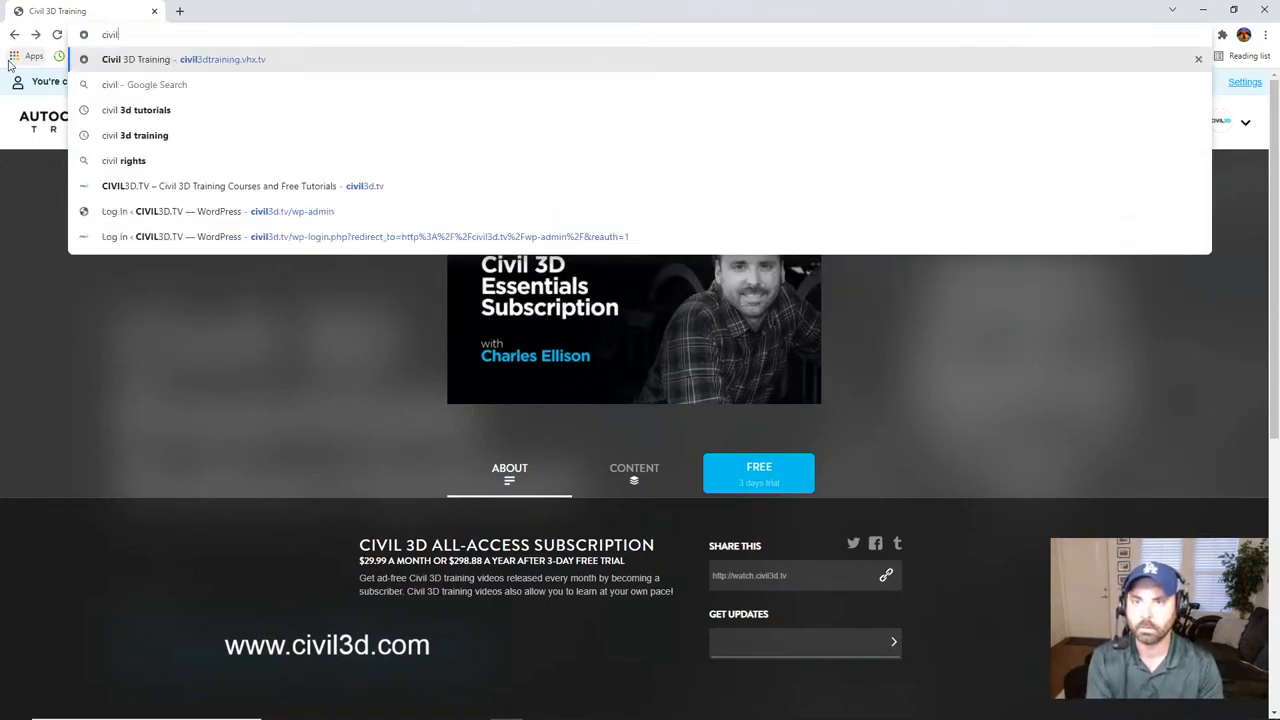
type(".tv")
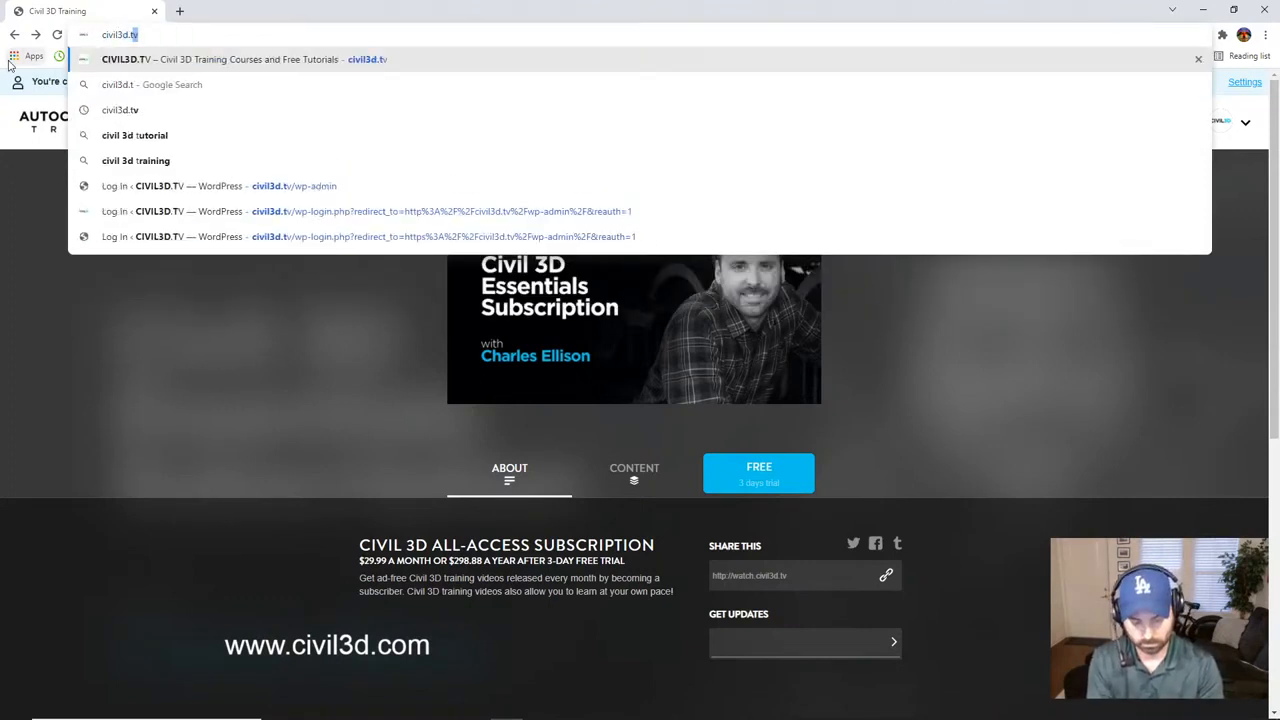
key("Return")
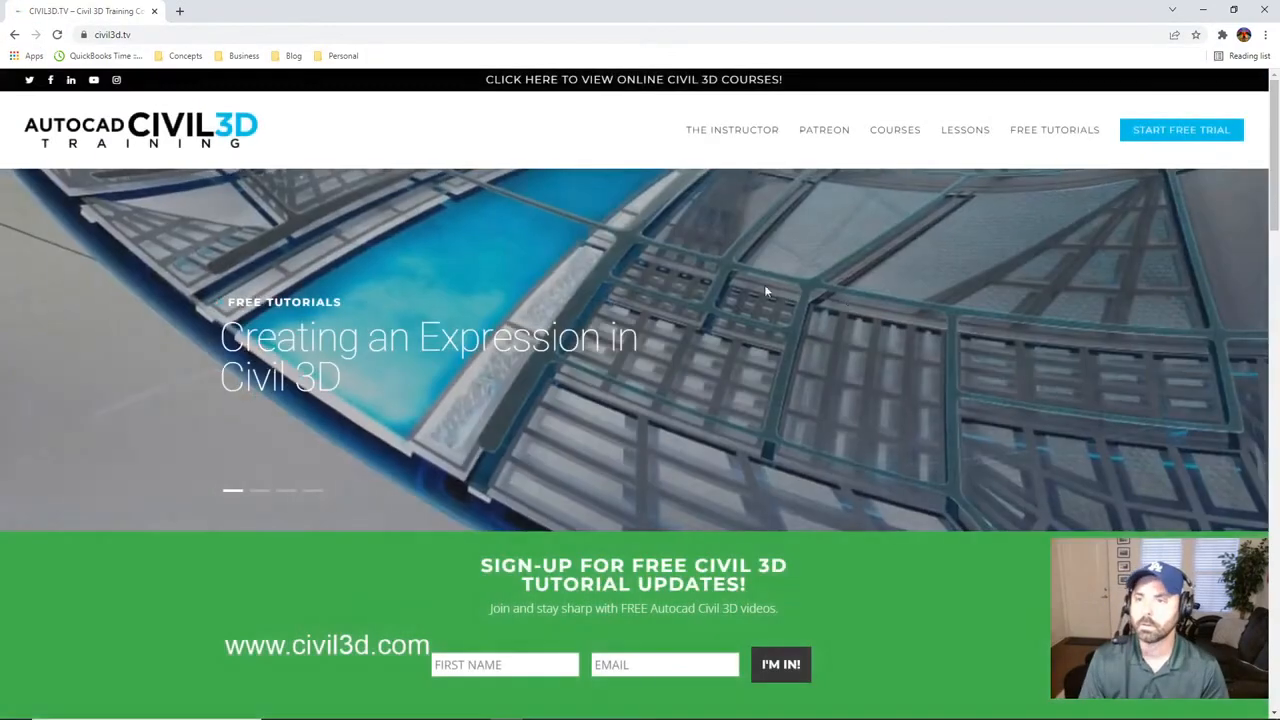
Step: Look through the home page's sign-up and free tutorials sections and open the free trial subscription page
scroll(1037, 323, "down", 10)
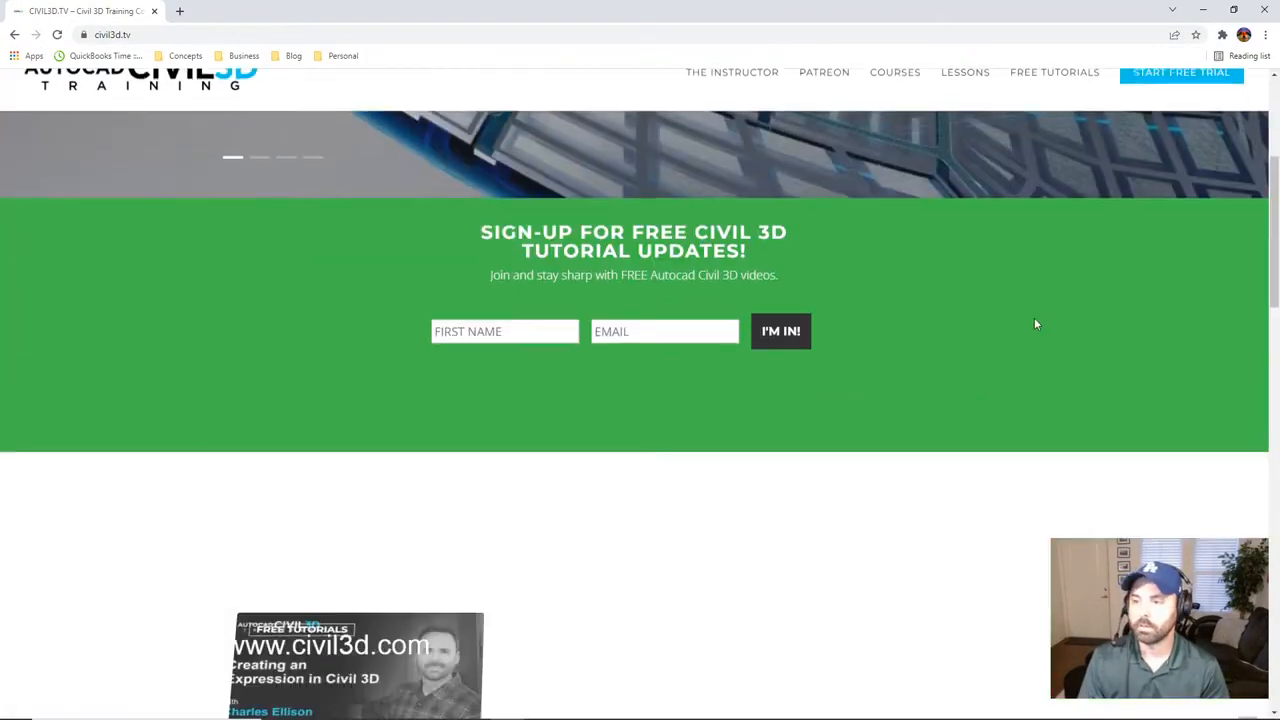
scroll(1059, 348, "up", 3)
scroll(1059, 348, "up", 3)
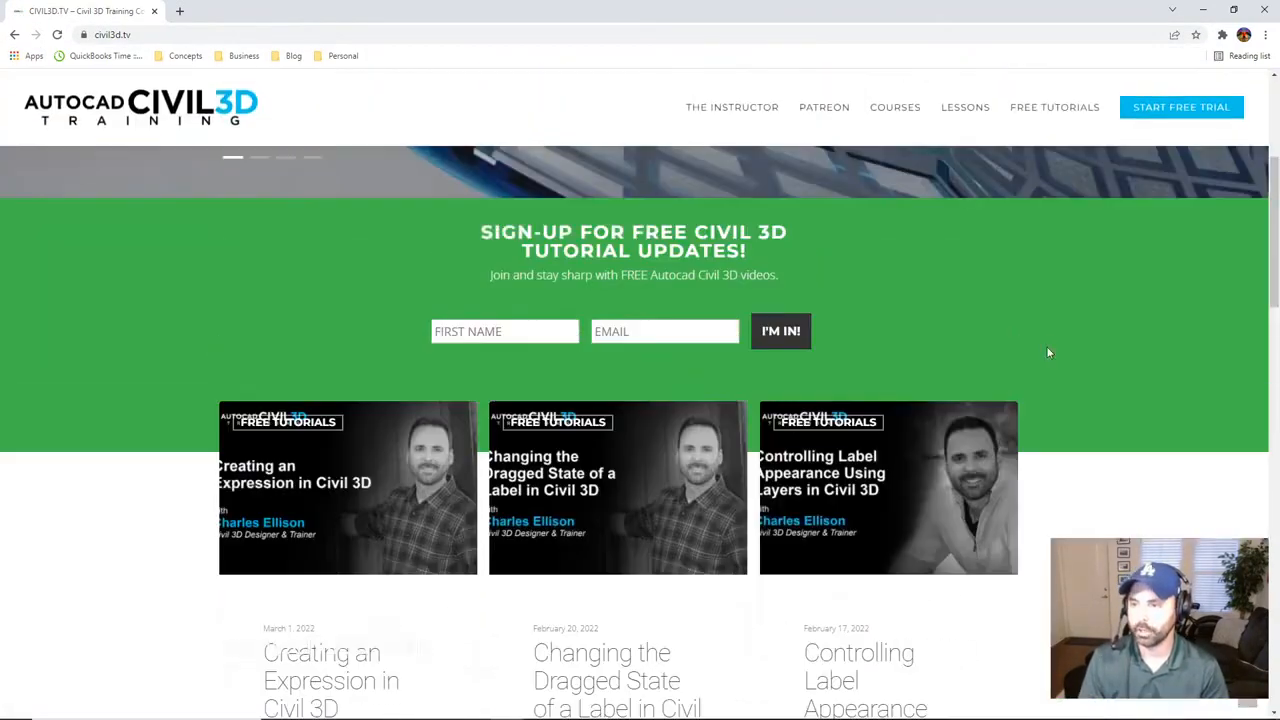
scroll(570, 352, "up", 1)
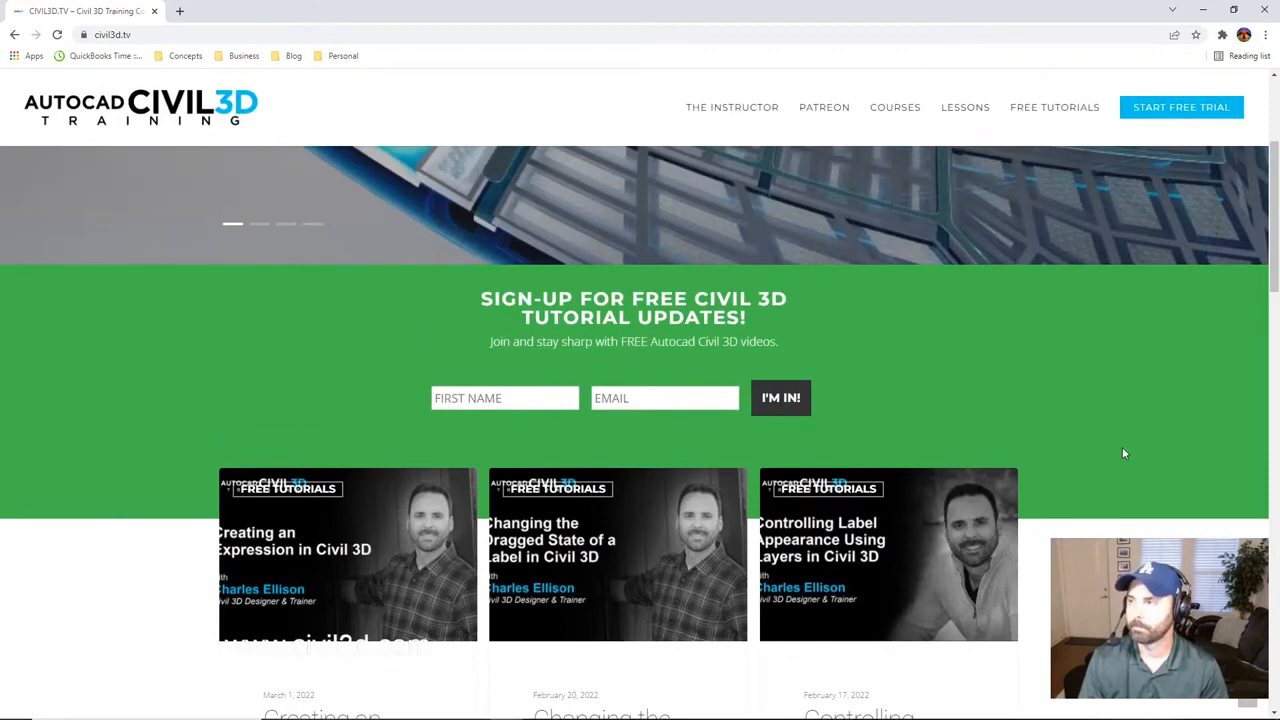
left_click(1183, 117)
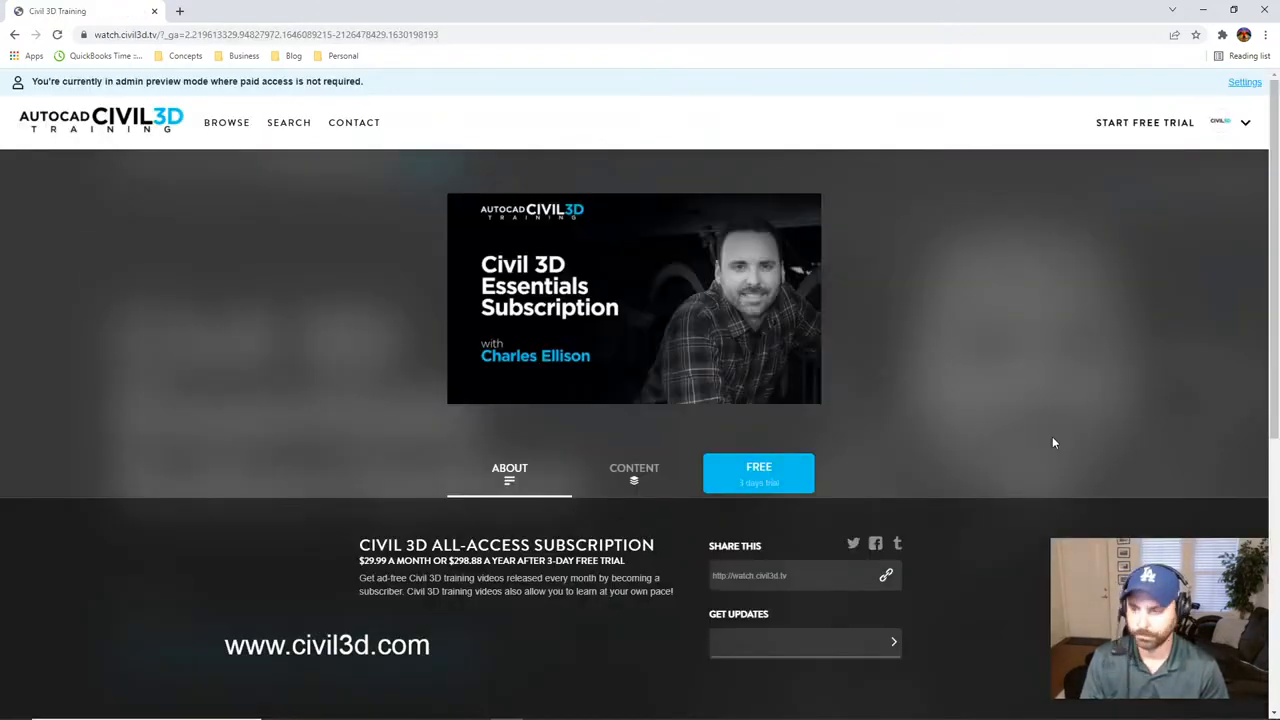
scroll(1052, 436, "down", 3)
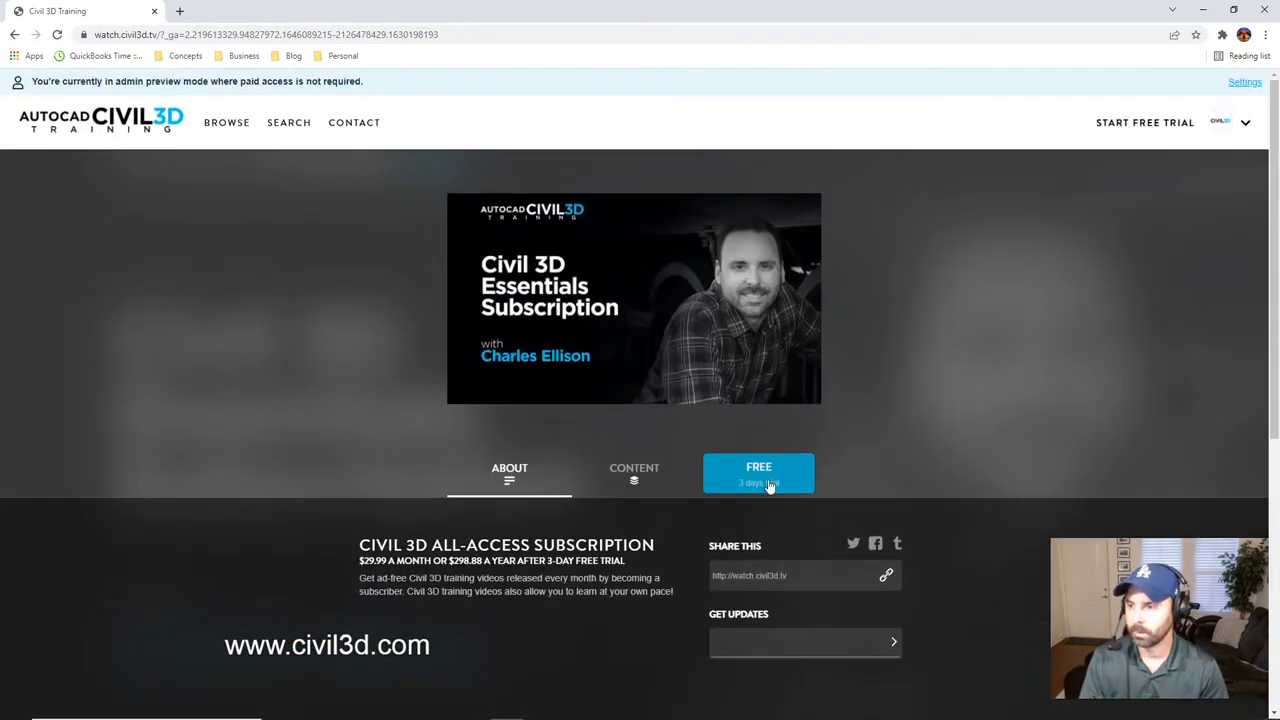
Step: Look over the Civil 3D All-Access Subscription page, from its featured courses back up to the three-day free trial offer
scroll(1013, 448, "down", 5)
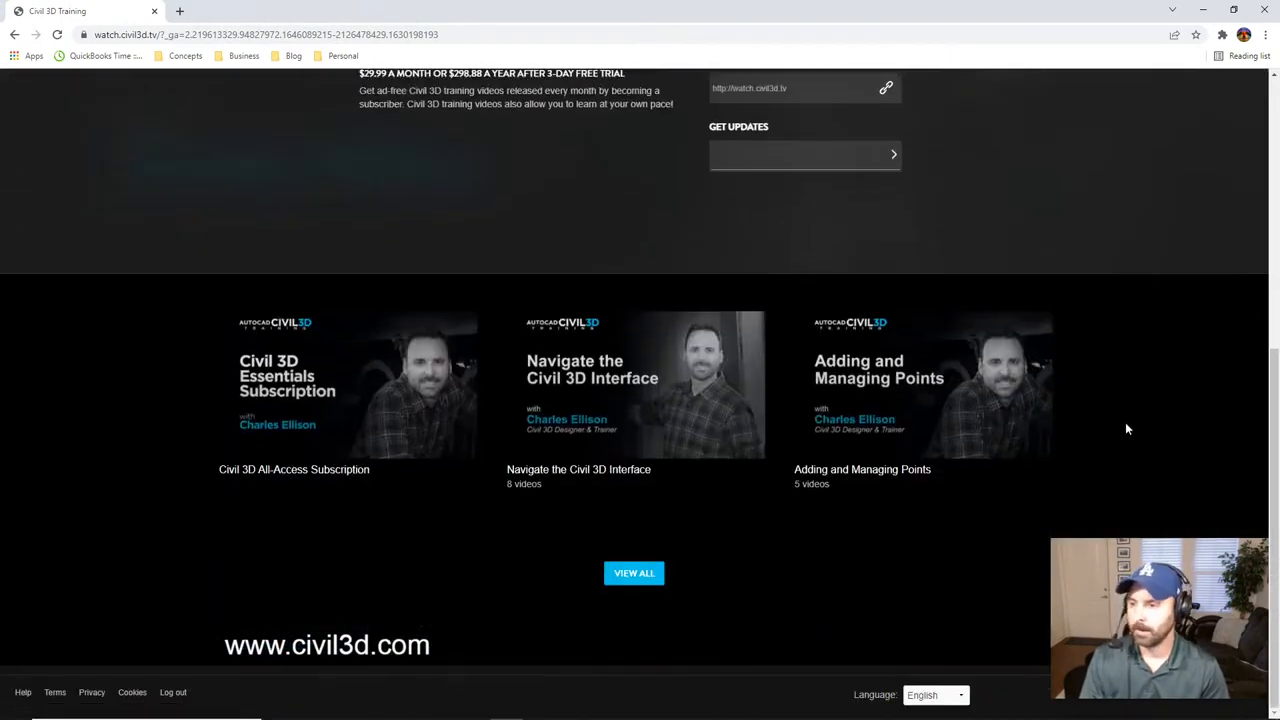
scroll(1125, 428, "up", 3)
scroll(1128, 435, "up", 1)
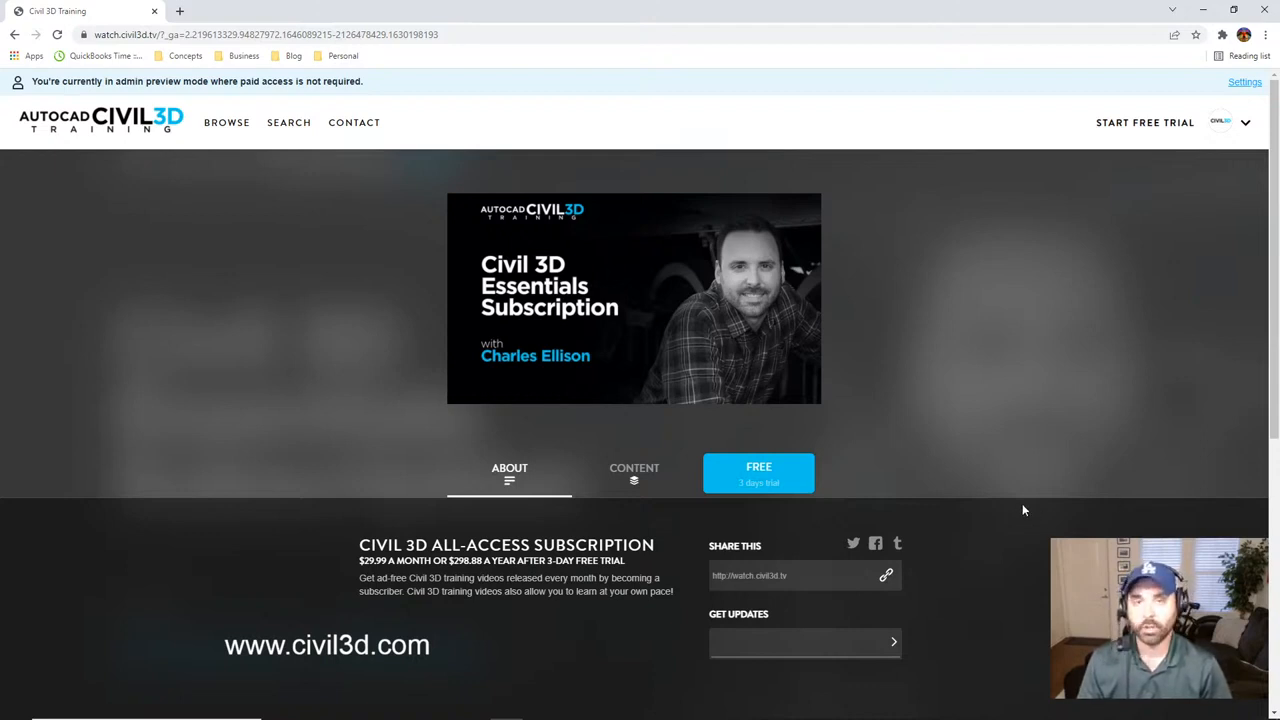
left_click(790, 484)
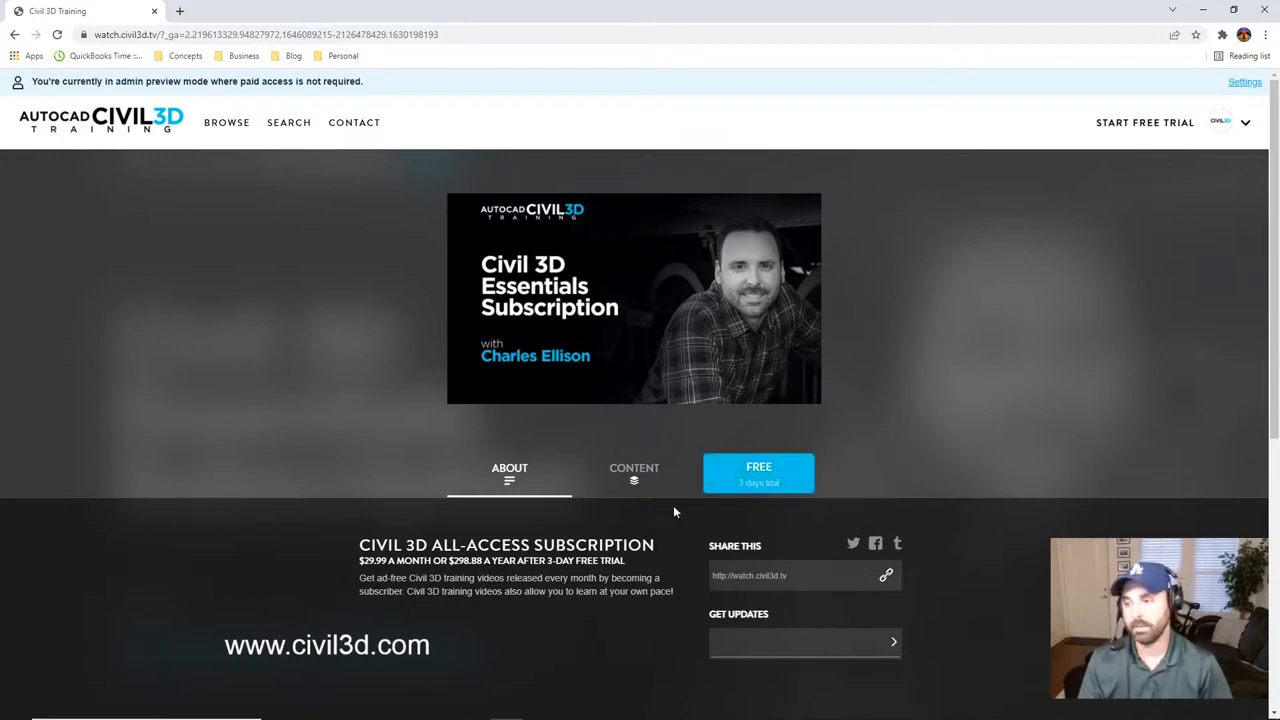
Step: Show the subscription's content and look through its course catalogue, from Navigating the Interface to Understanding Labels and Tables
left_click(636, 483)
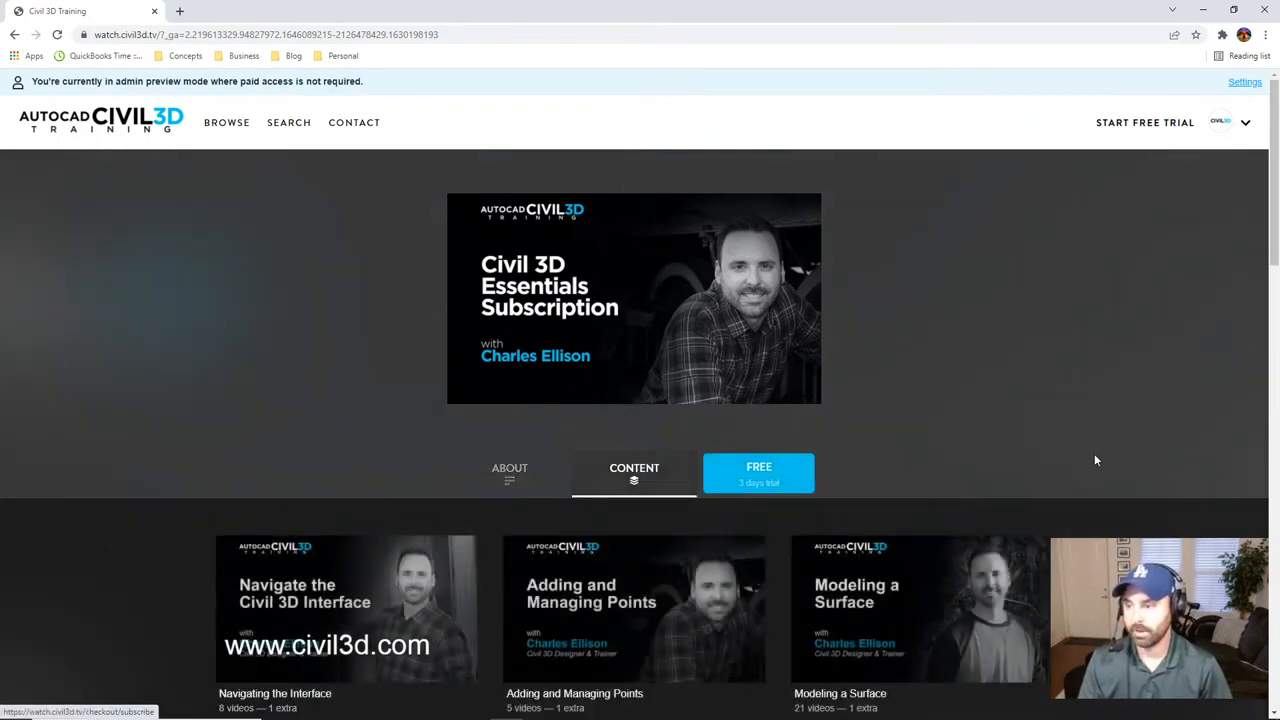
scroll(1100, 454, "down", 4)
scroll(1107, 460, "up", 2)
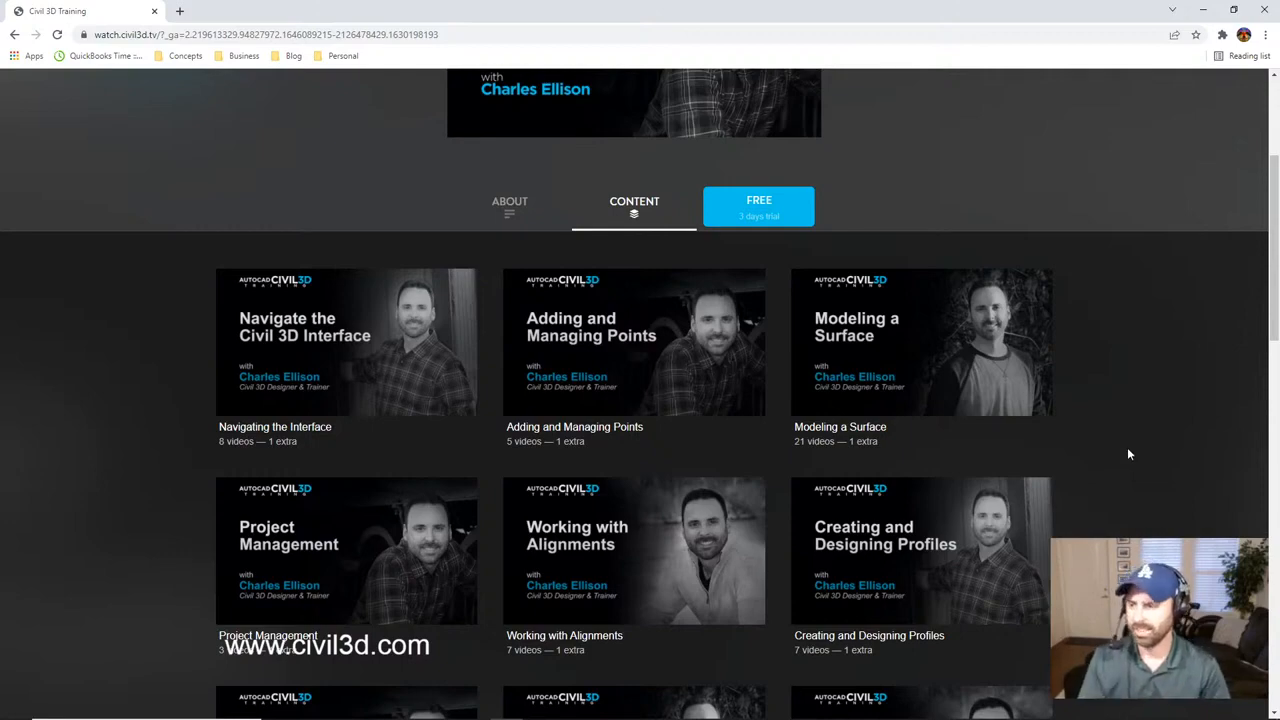
scroll(1130, 445, "down", 6)
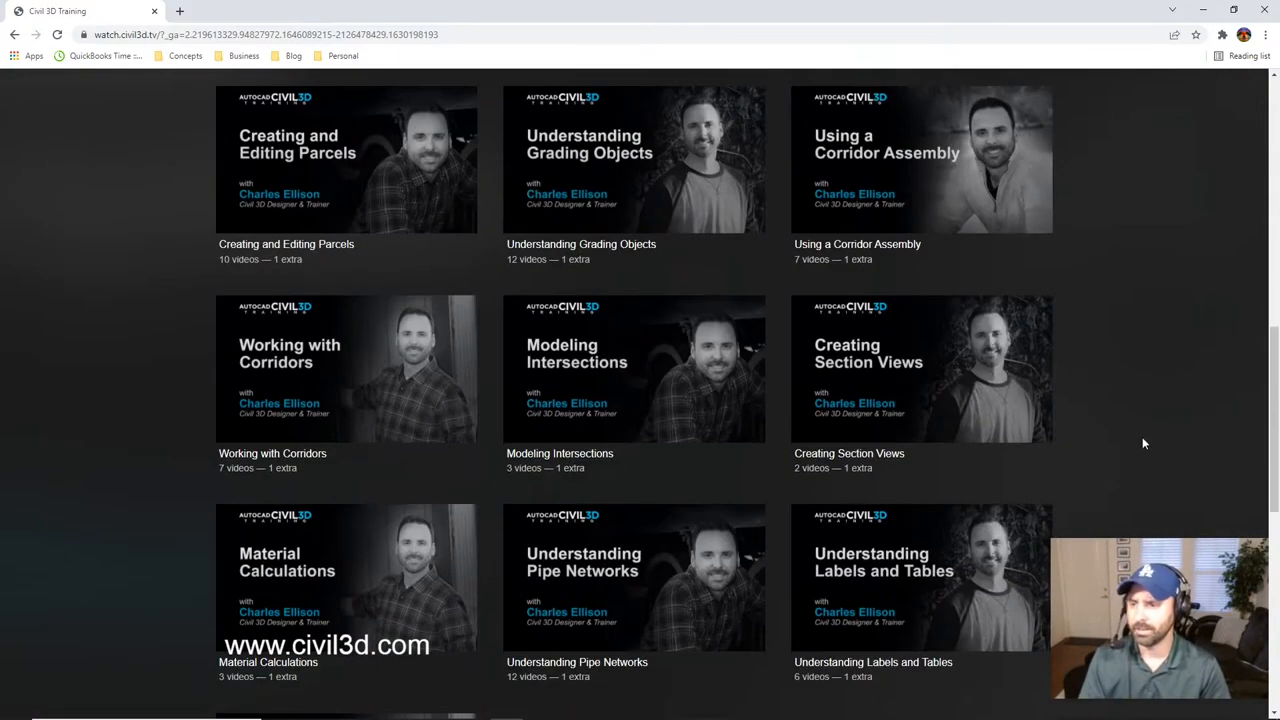
scroll(1144, 443, "up", 2)
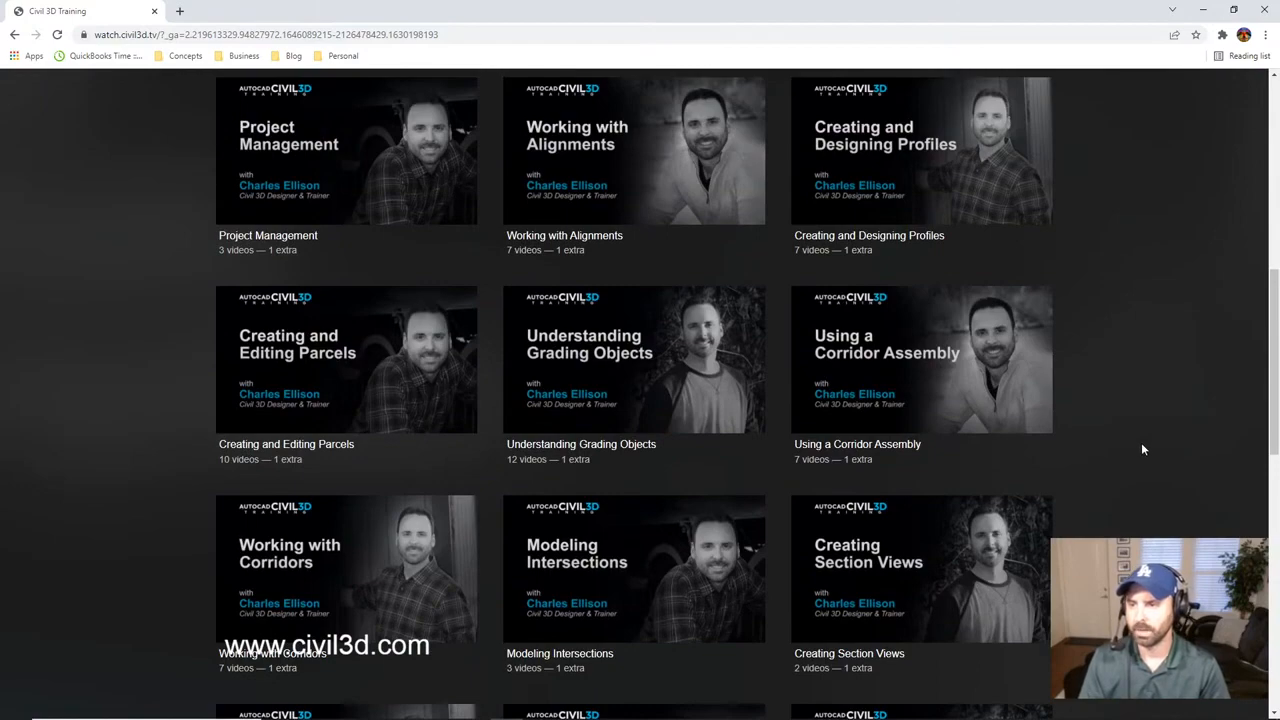
scroll(1143, 450, "up", 2)
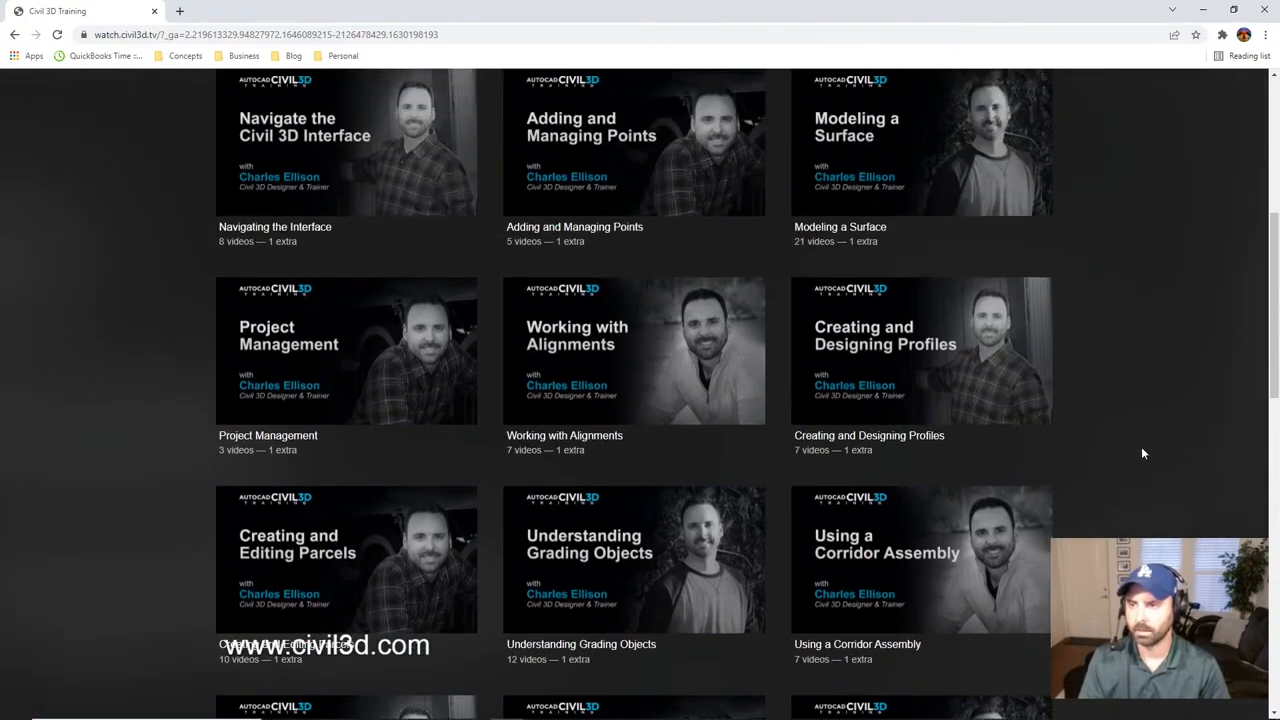
scroll(1143, 453, "up", 2)
scroll(1143, 451, "down", 3)
scroll(1143, 452, "down", 3)
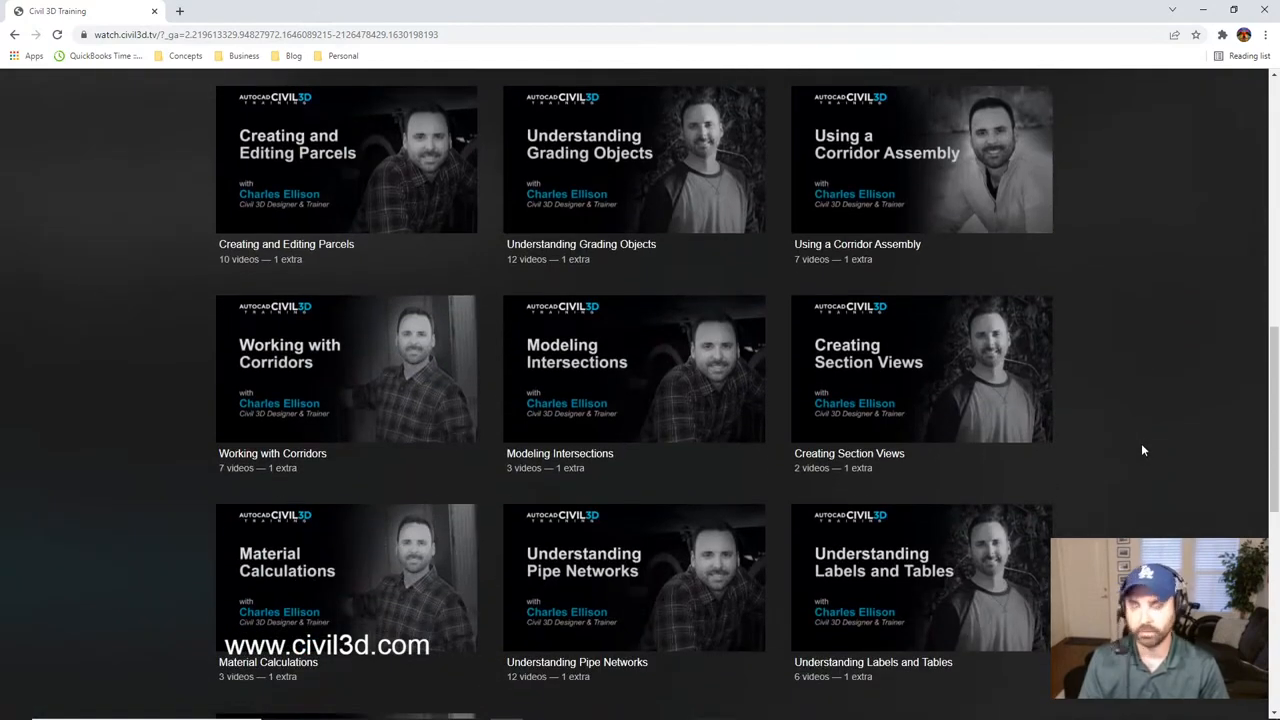
scroll(1147, 464, "up", 3)
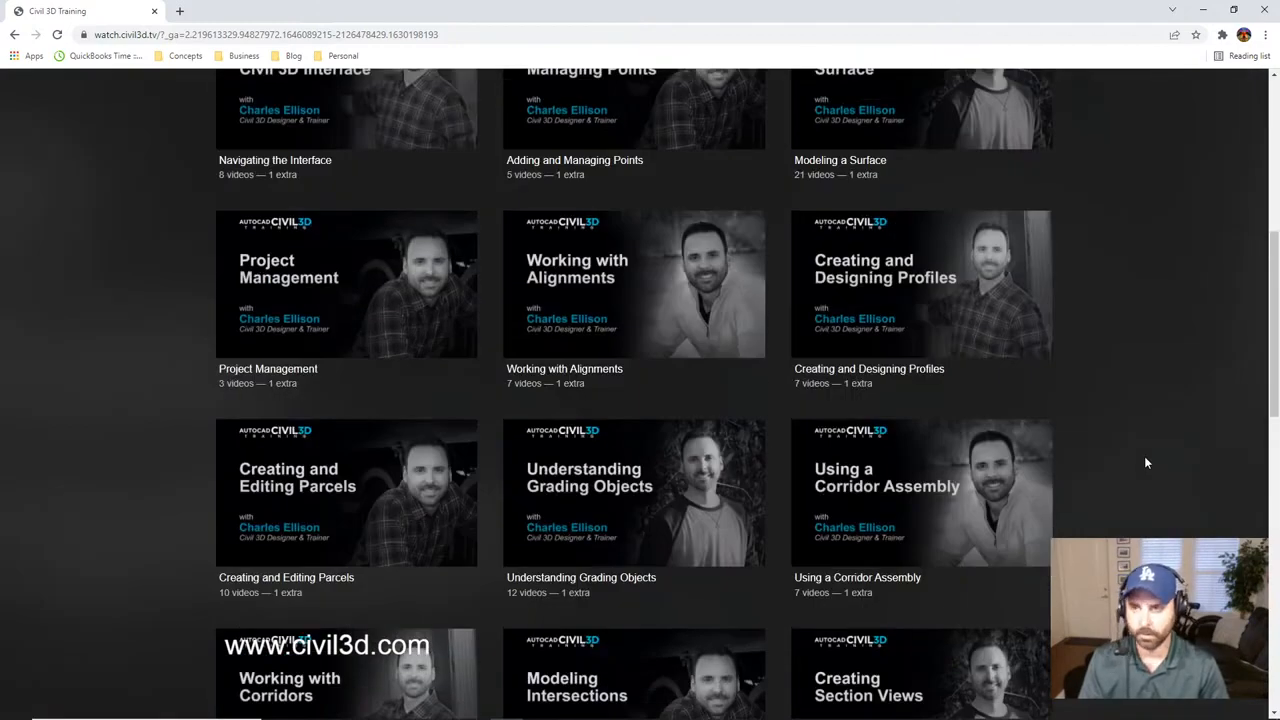
scroll(1145, 461, "up", 5)
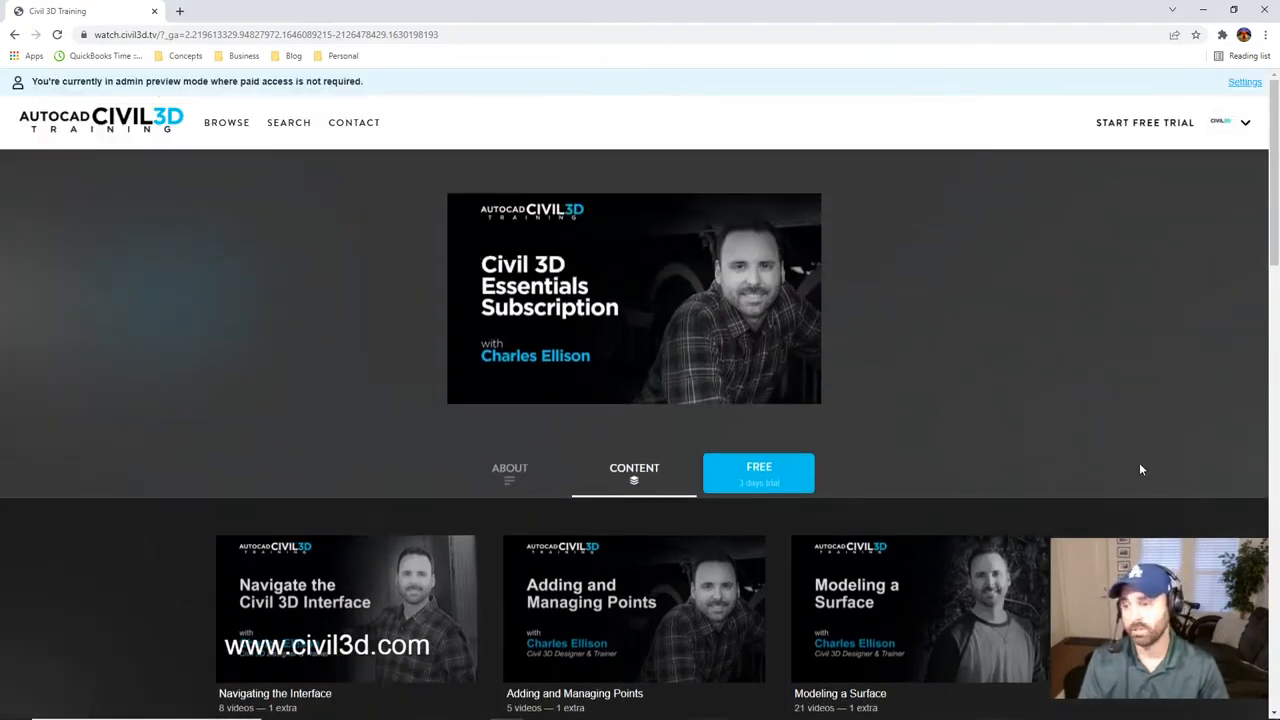
left_click(806, 483)
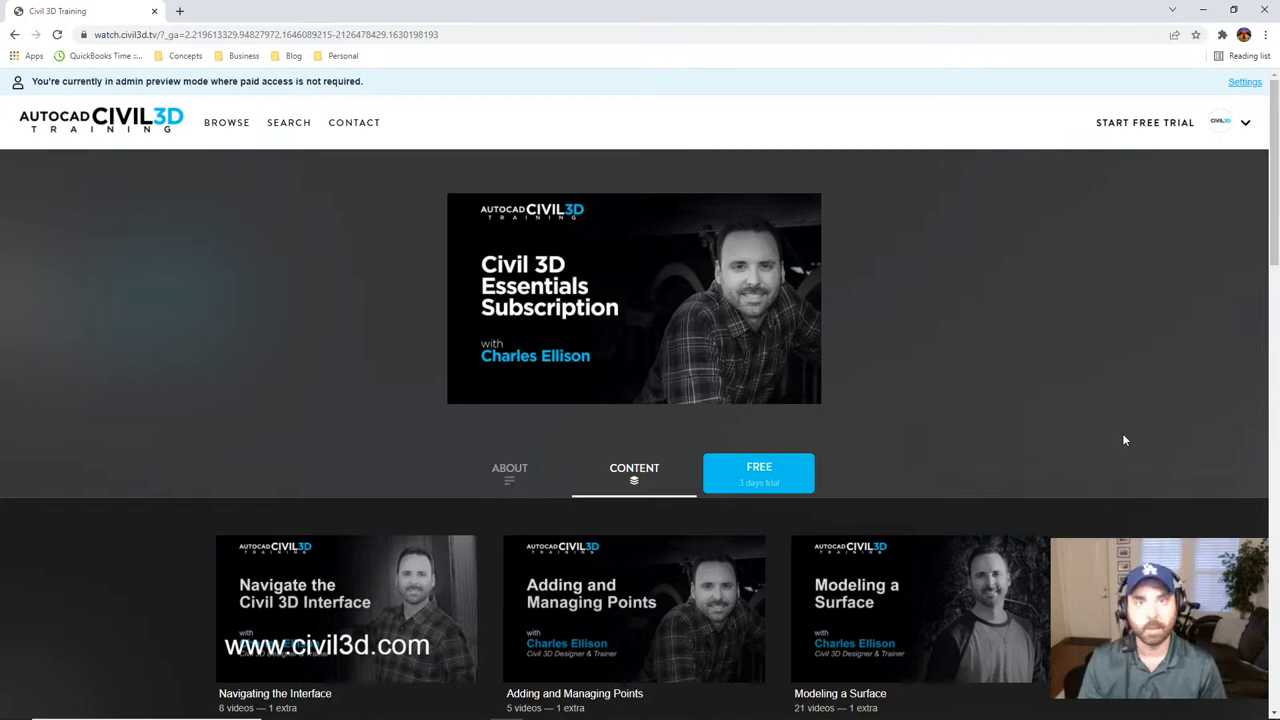
scroll(640, 400, "down", 4)
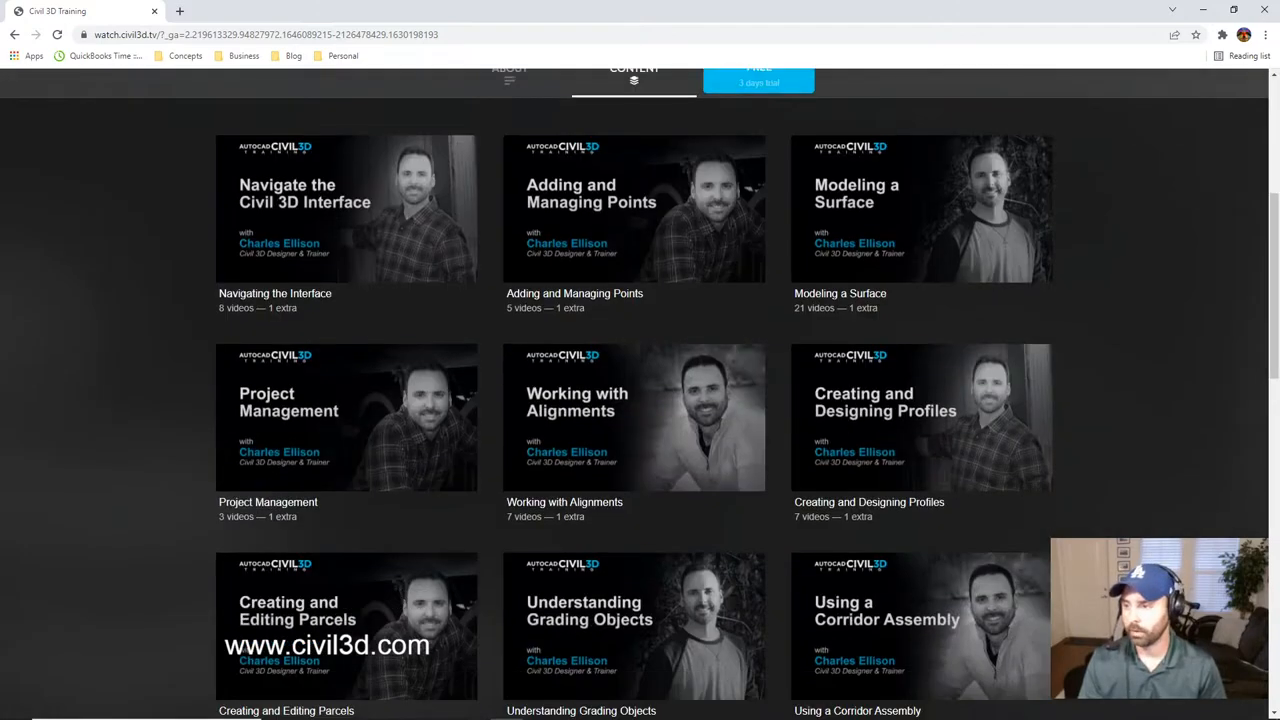